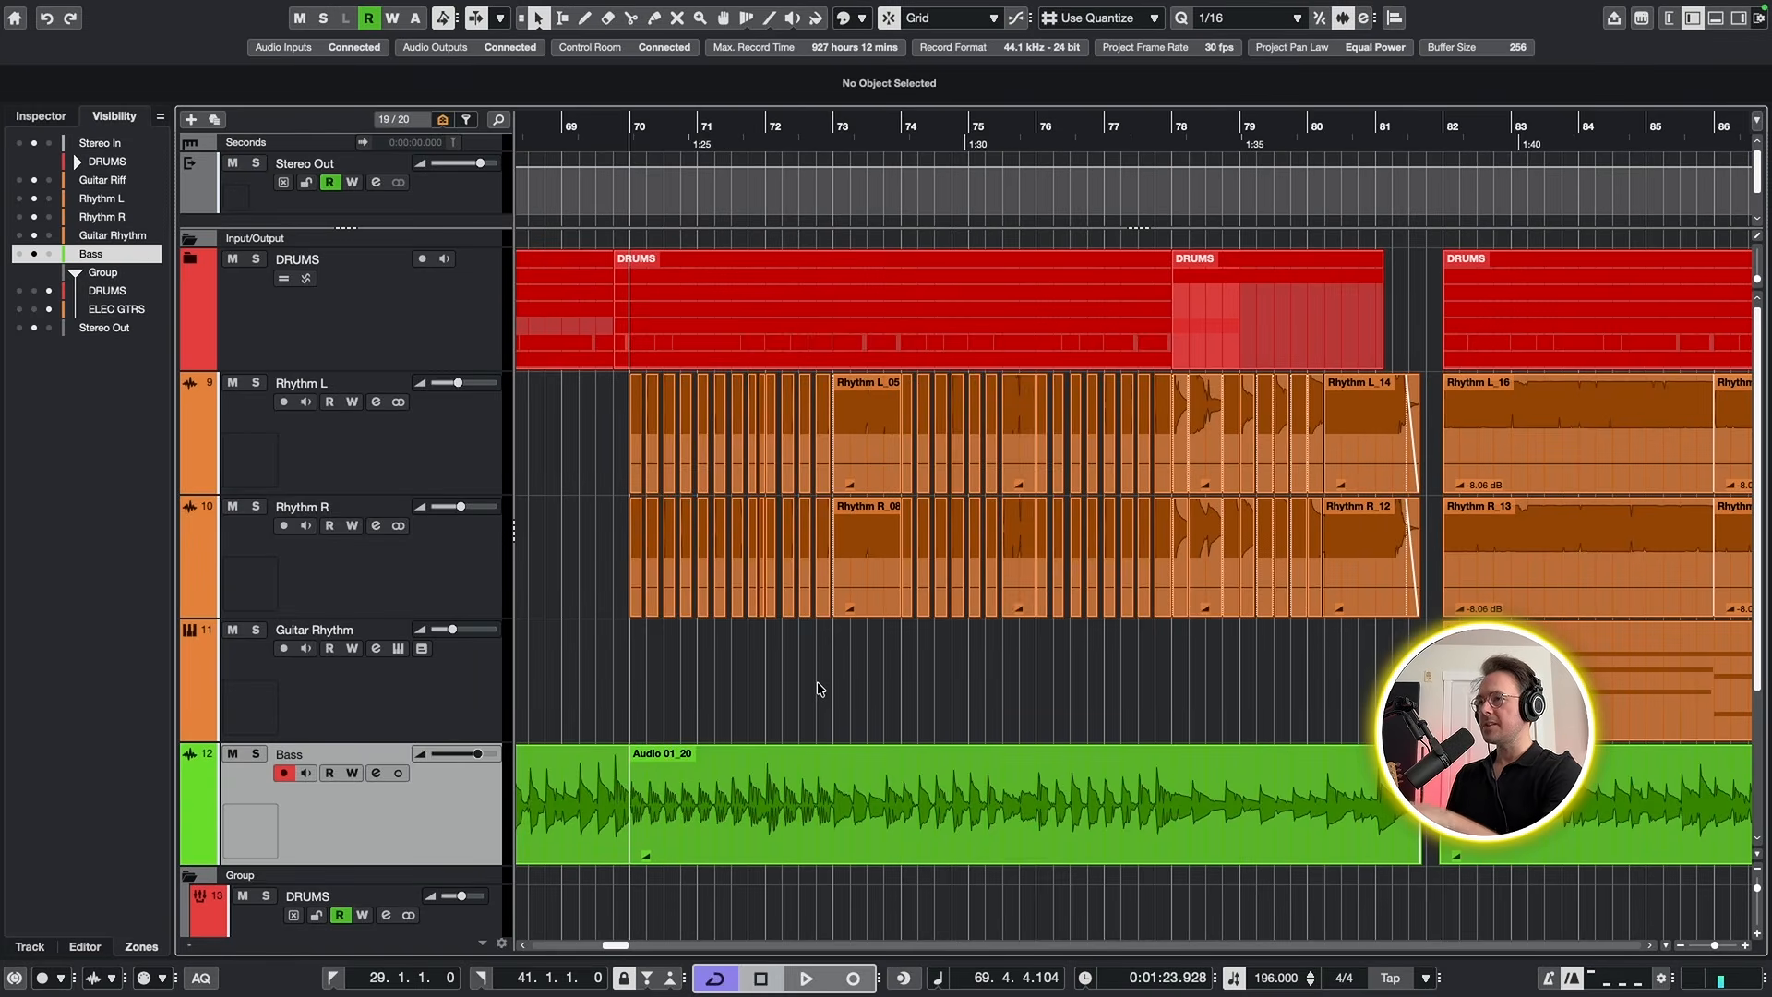
# - Play the song section from bar 70 without reverb, and stop playback
pyautogui.press('space')
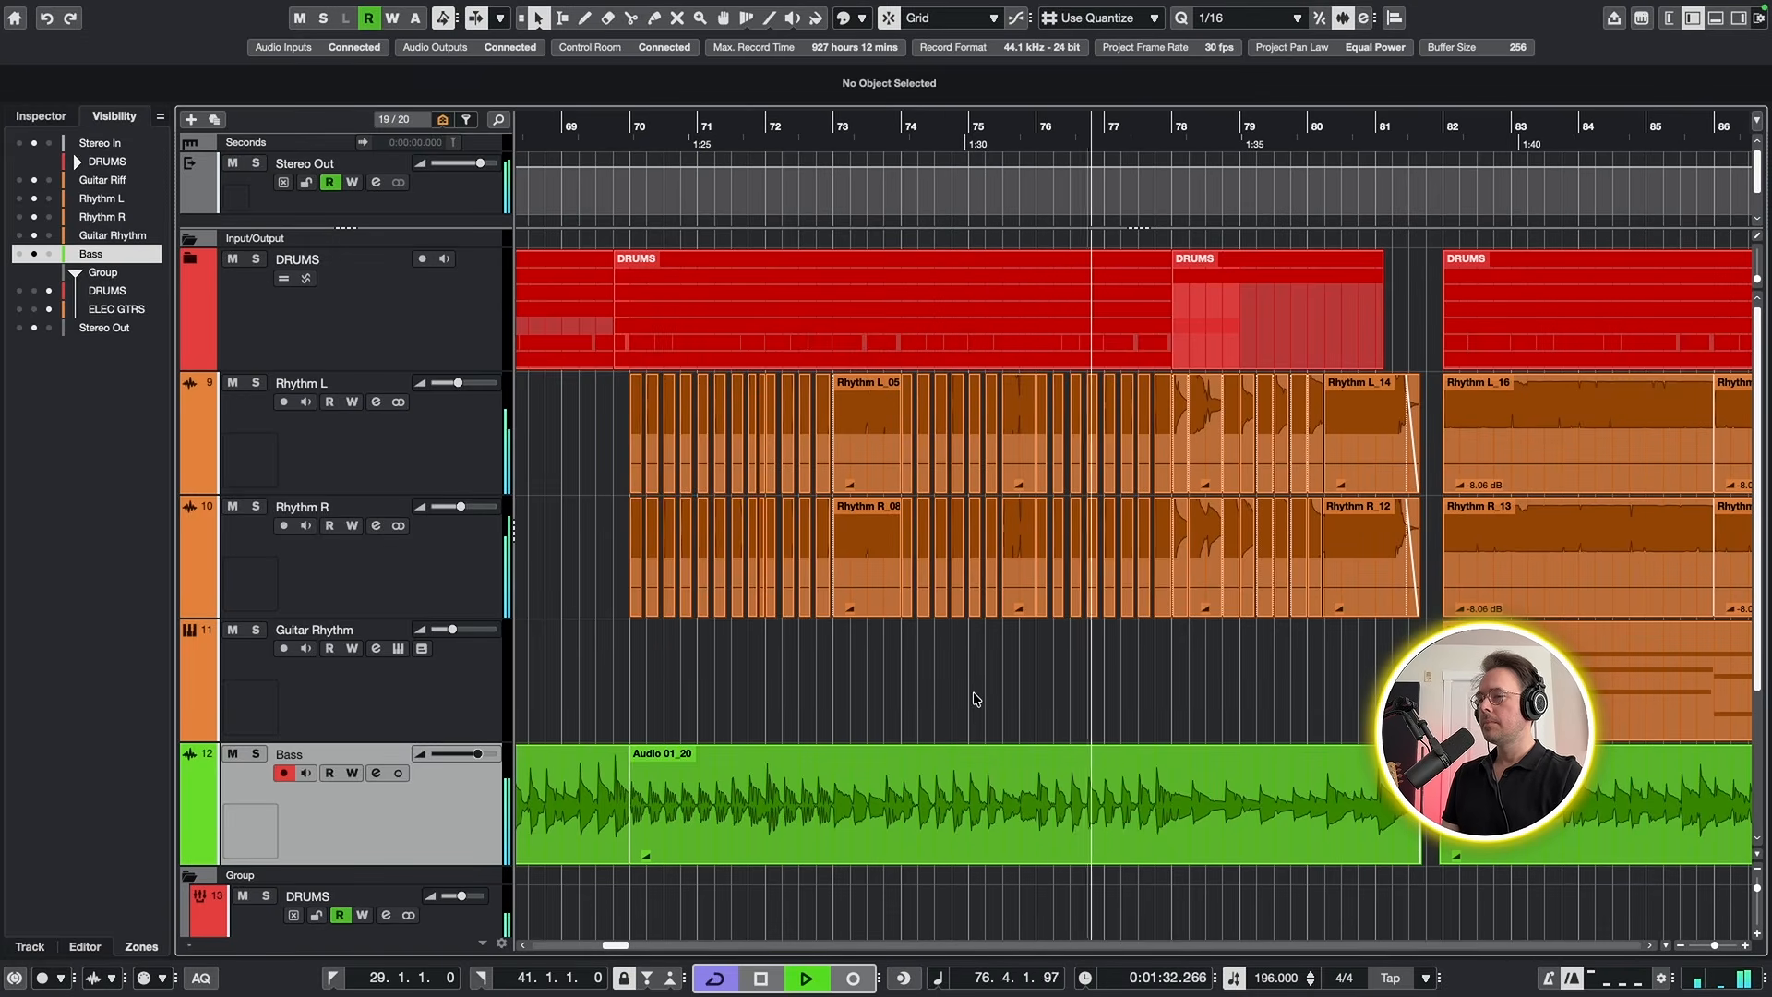
pyautogui.press('space')
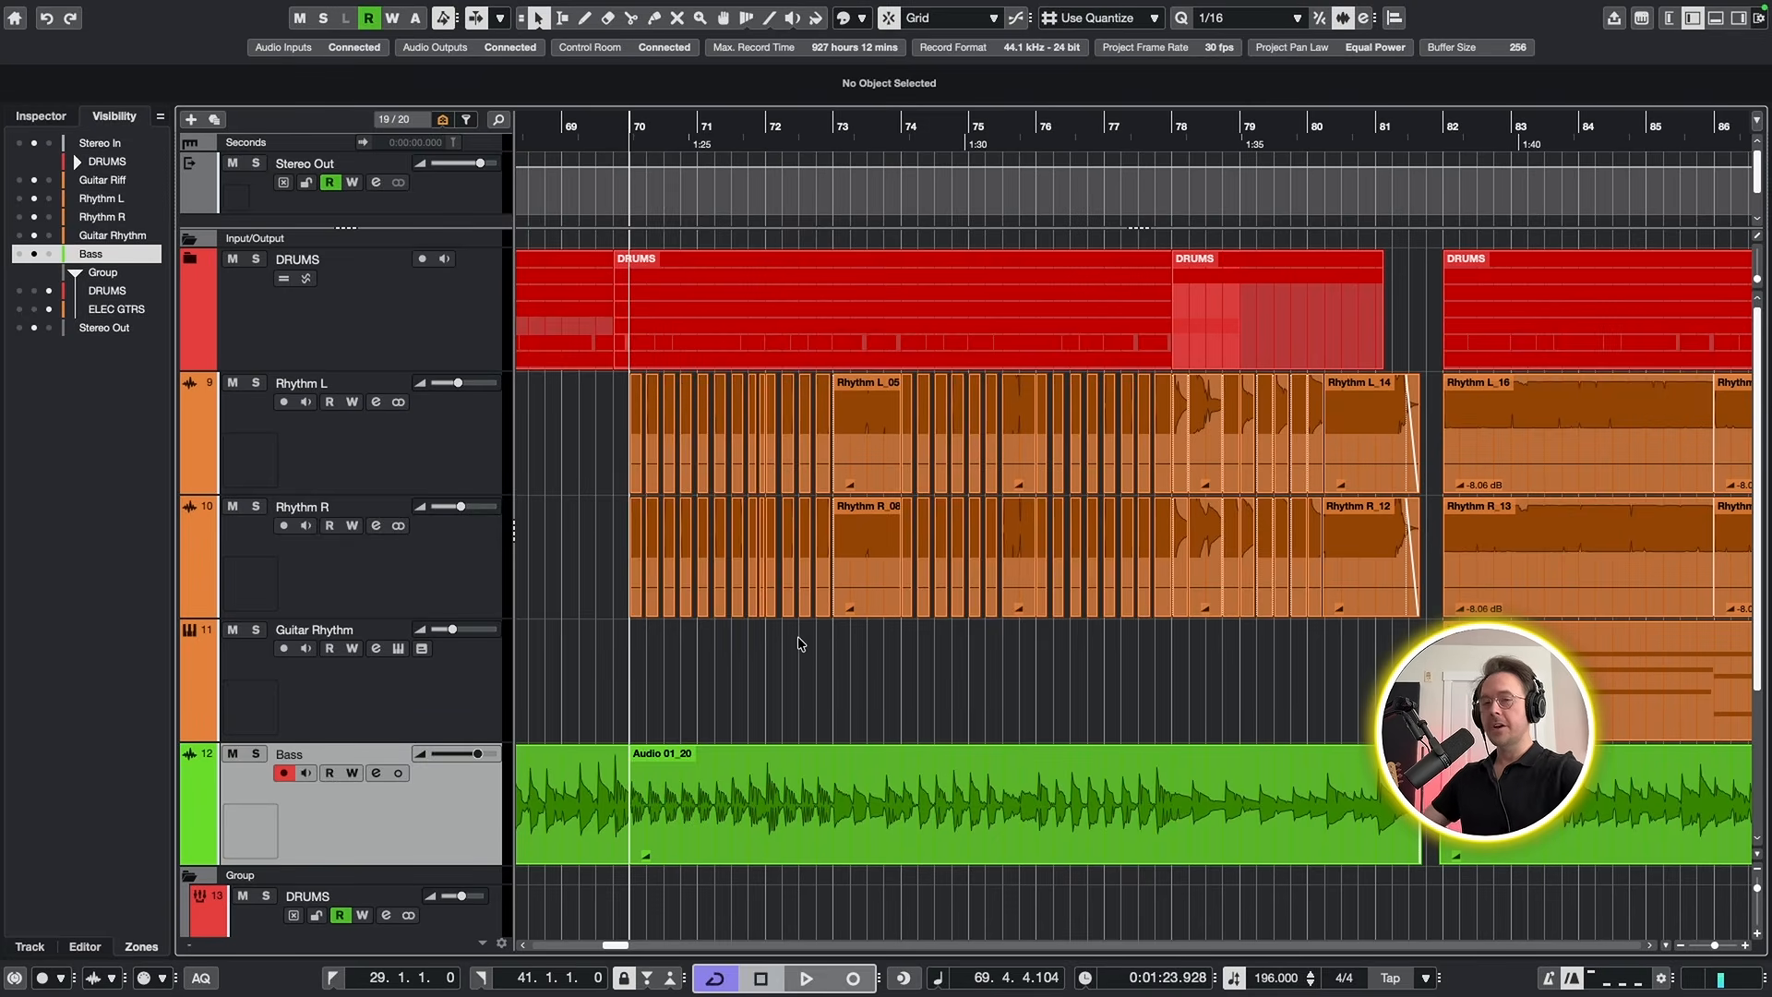
# - Add one stereo effect track with the RoomWorks reverb, routed to Stereo Out and created inside the folder
pyautogui.scroll(-3, 983, 671)
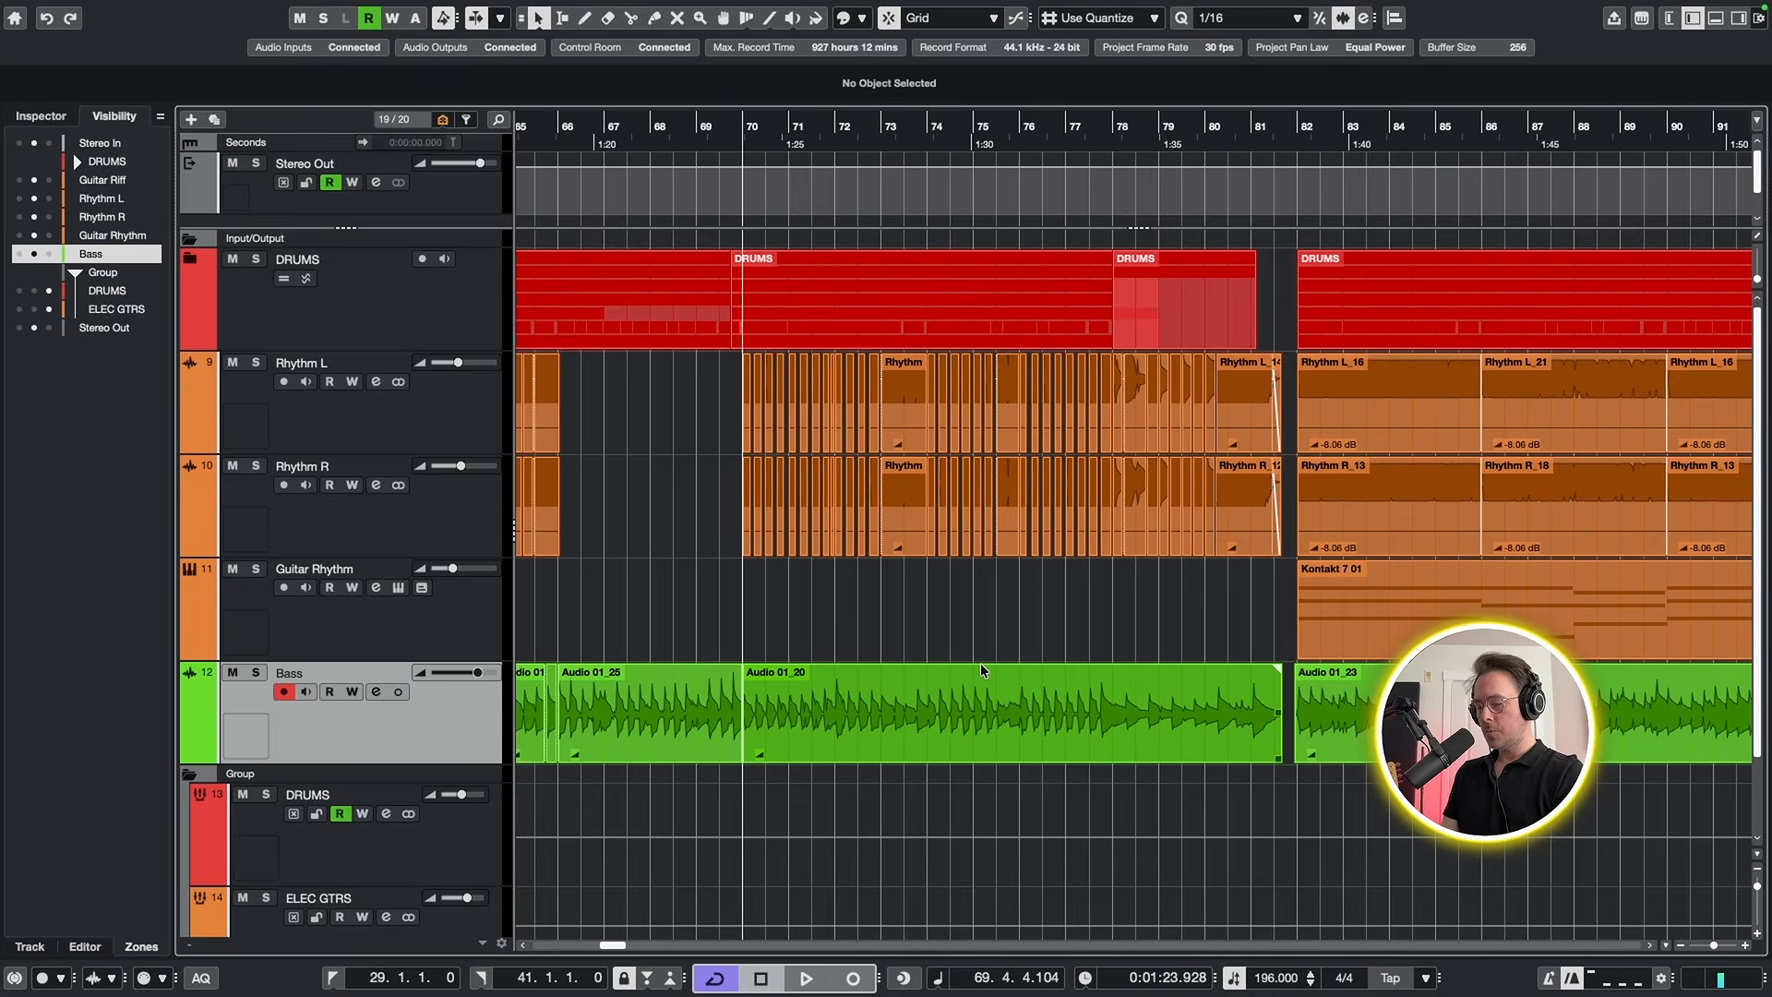
pyautogui.press('t')
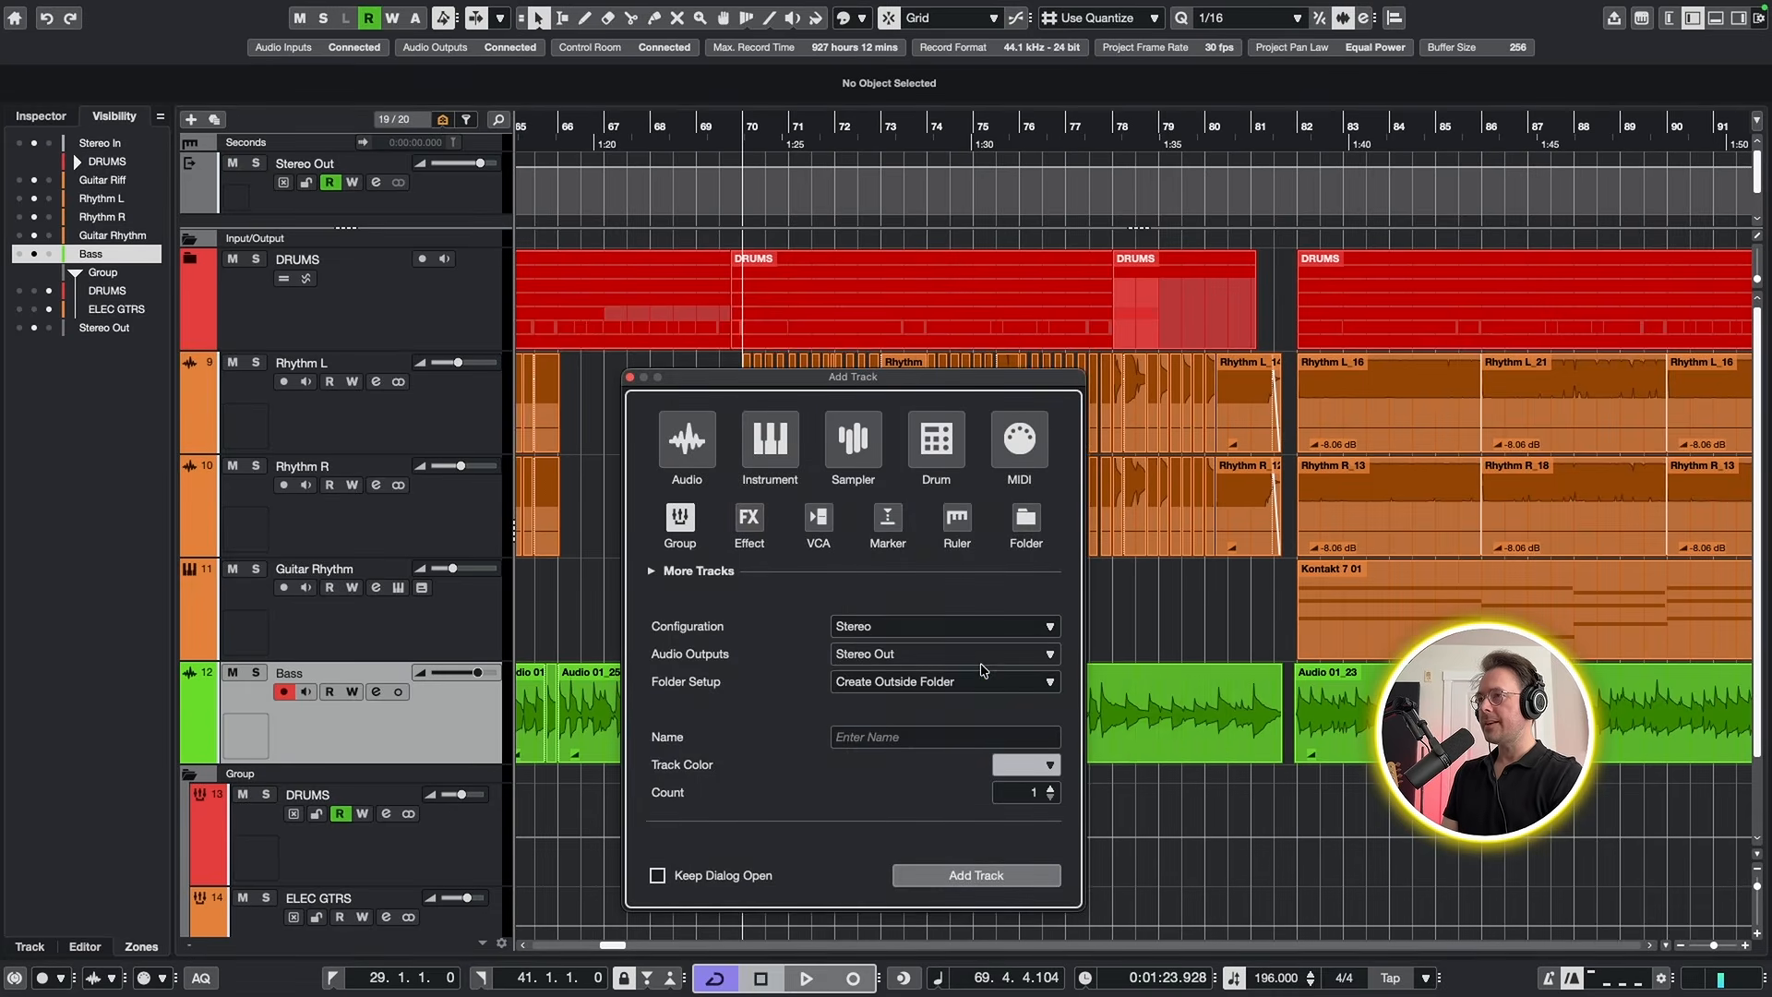
pyautogui.click(758, 532)
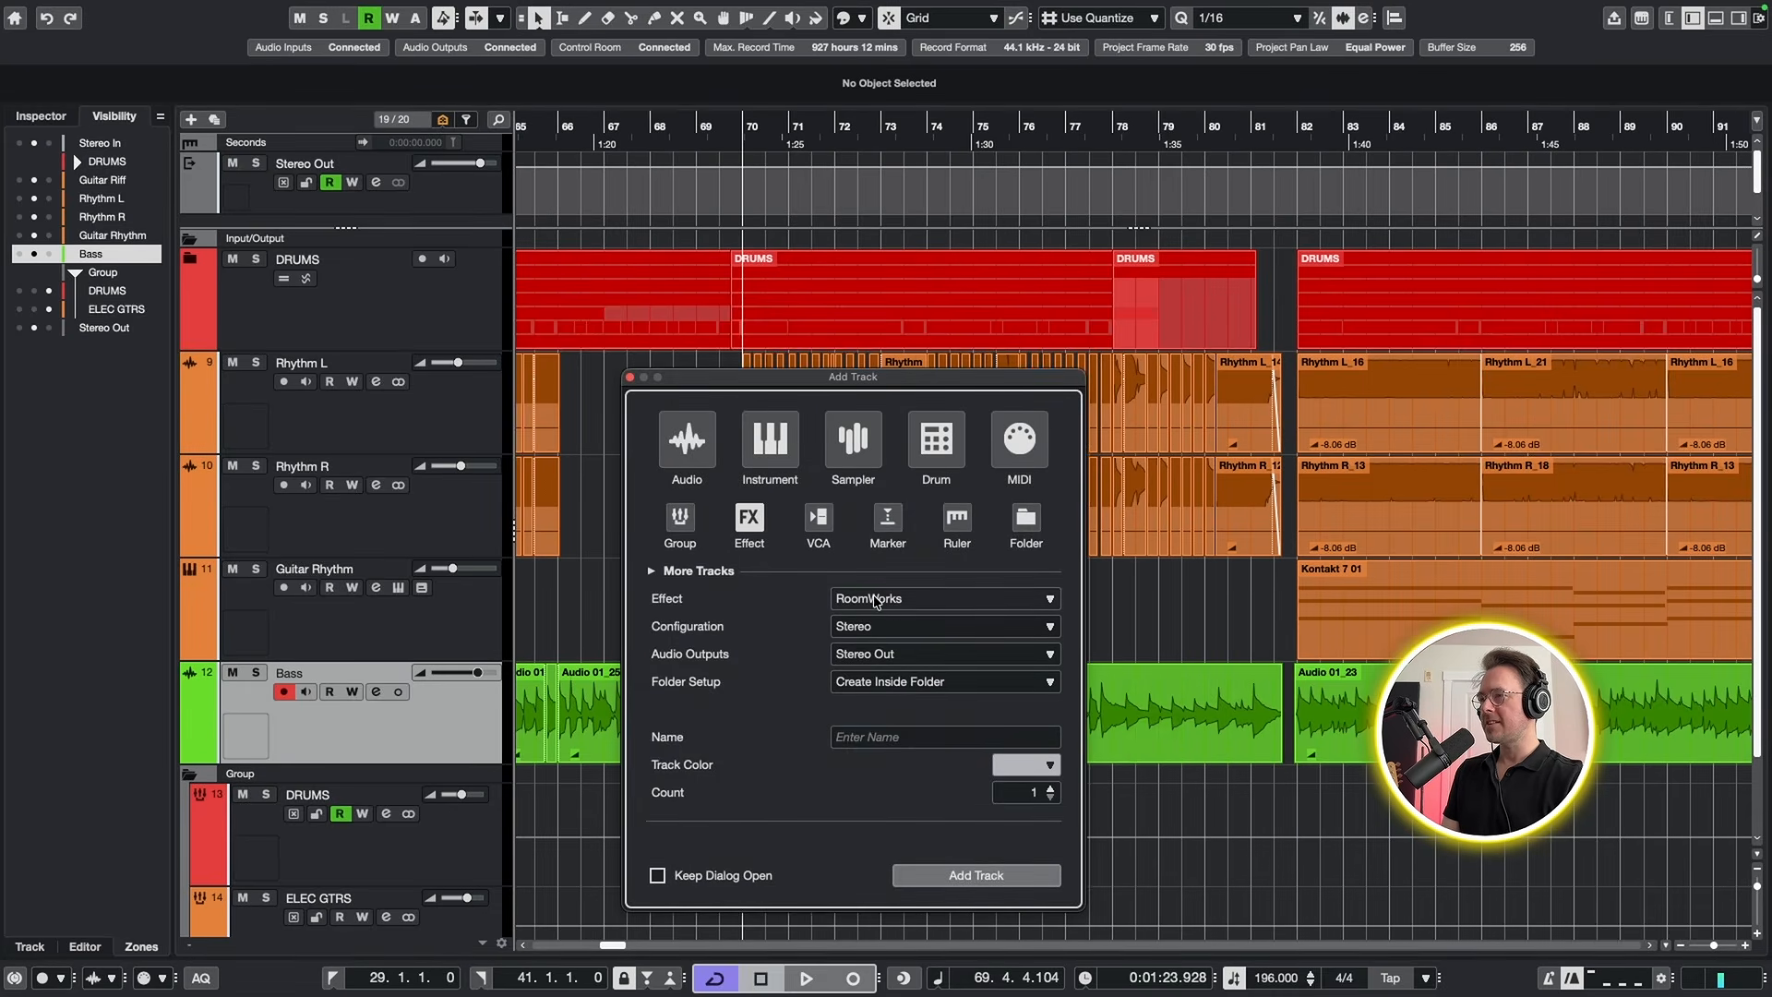
pyautogui.click(976, 874)
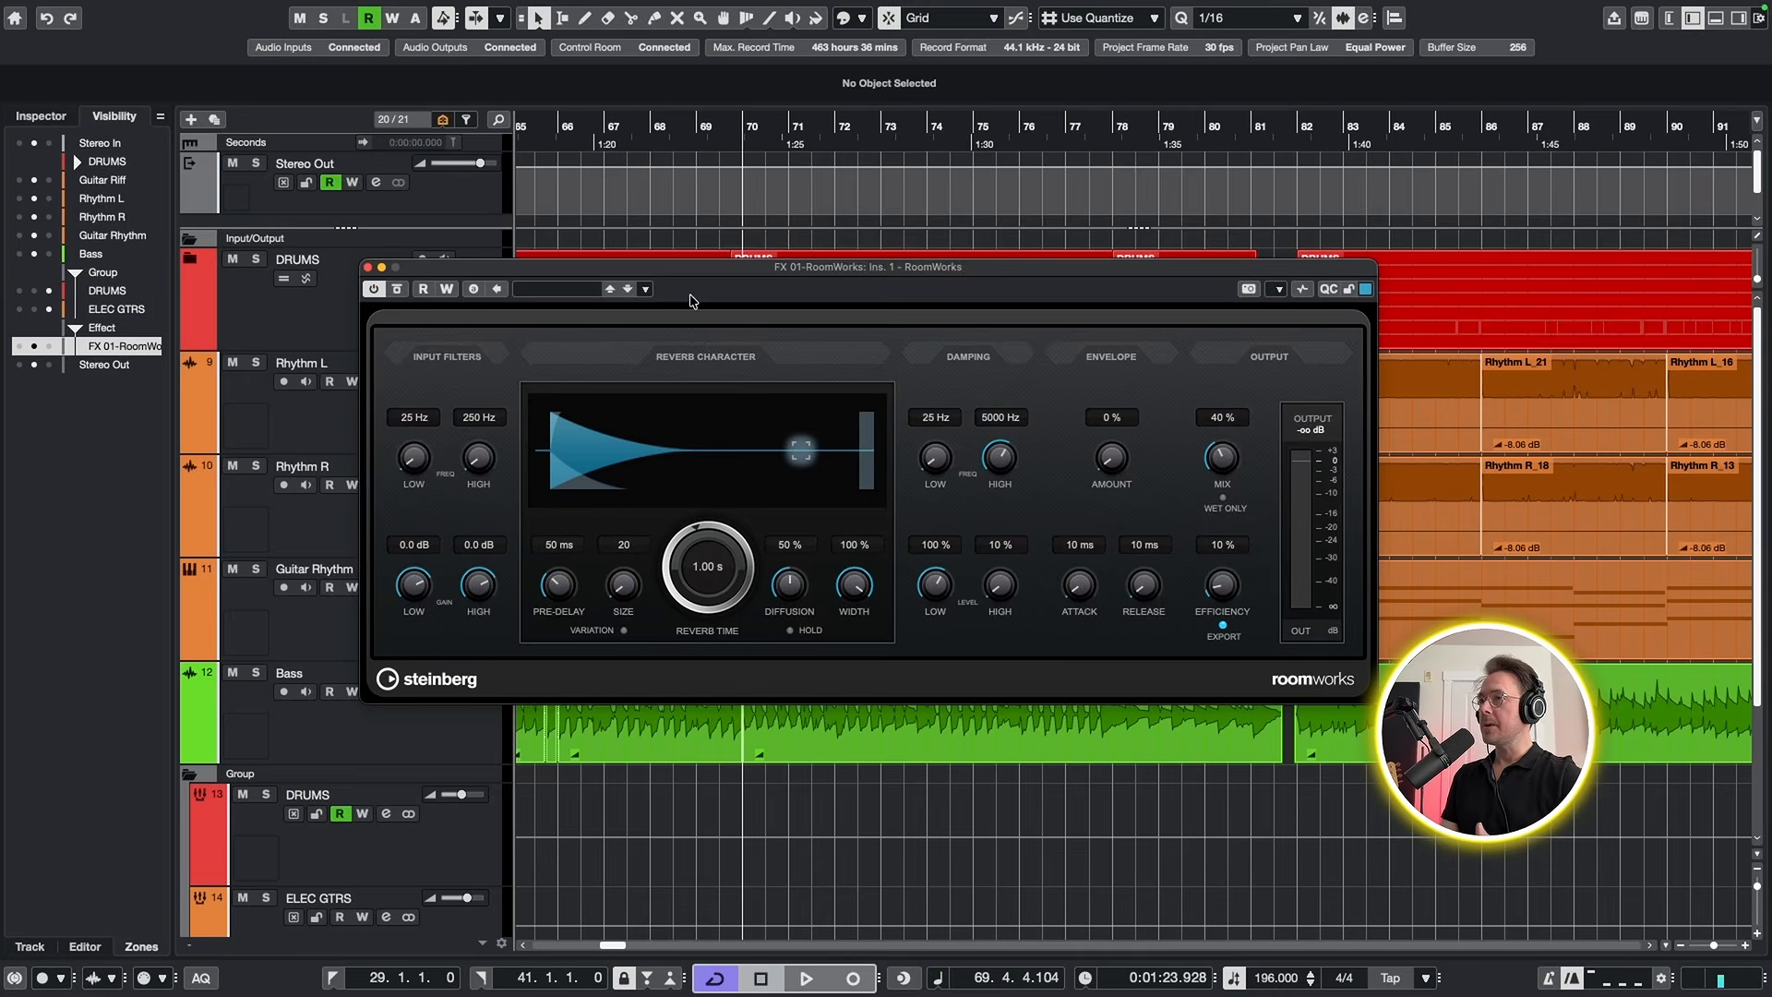
# - Load the Drums Short Snare preset in RoomWorks and close the plug-in window
pyautogui.click(572, 292)
pyautogui.scroll(-8, 876, 553)
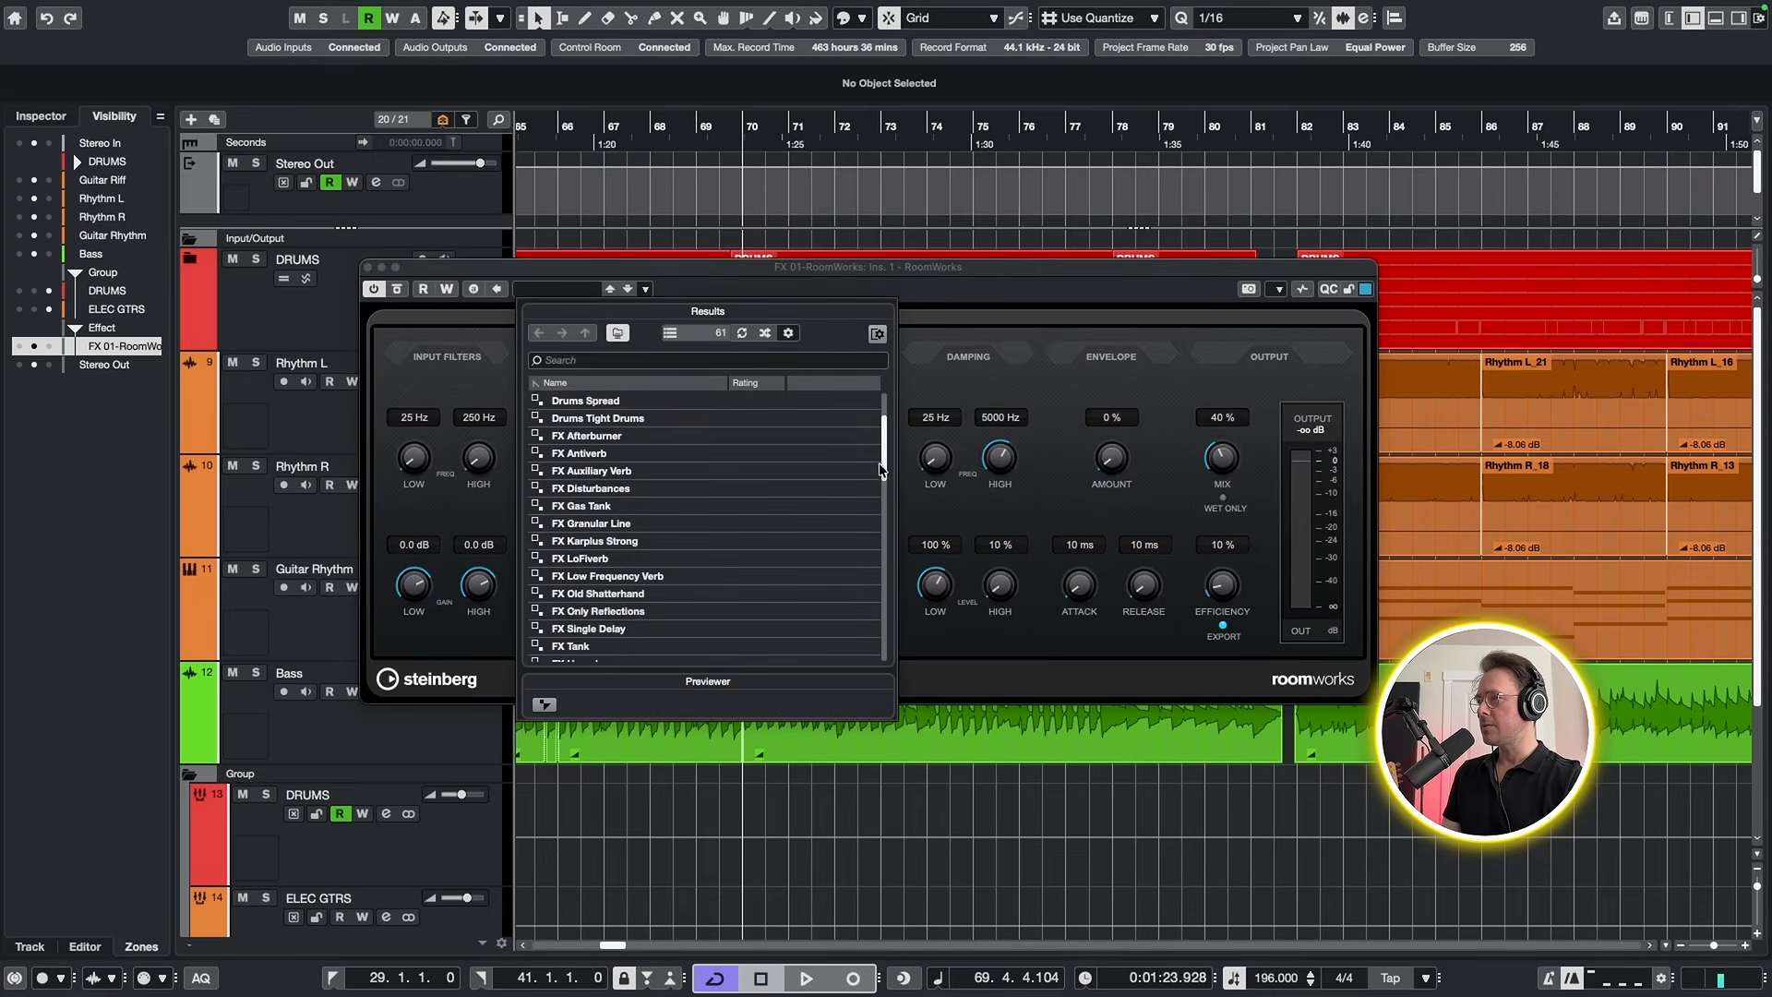
pyautogui.moveTo(876, 576); pyautogui.dragTo(900, 439)
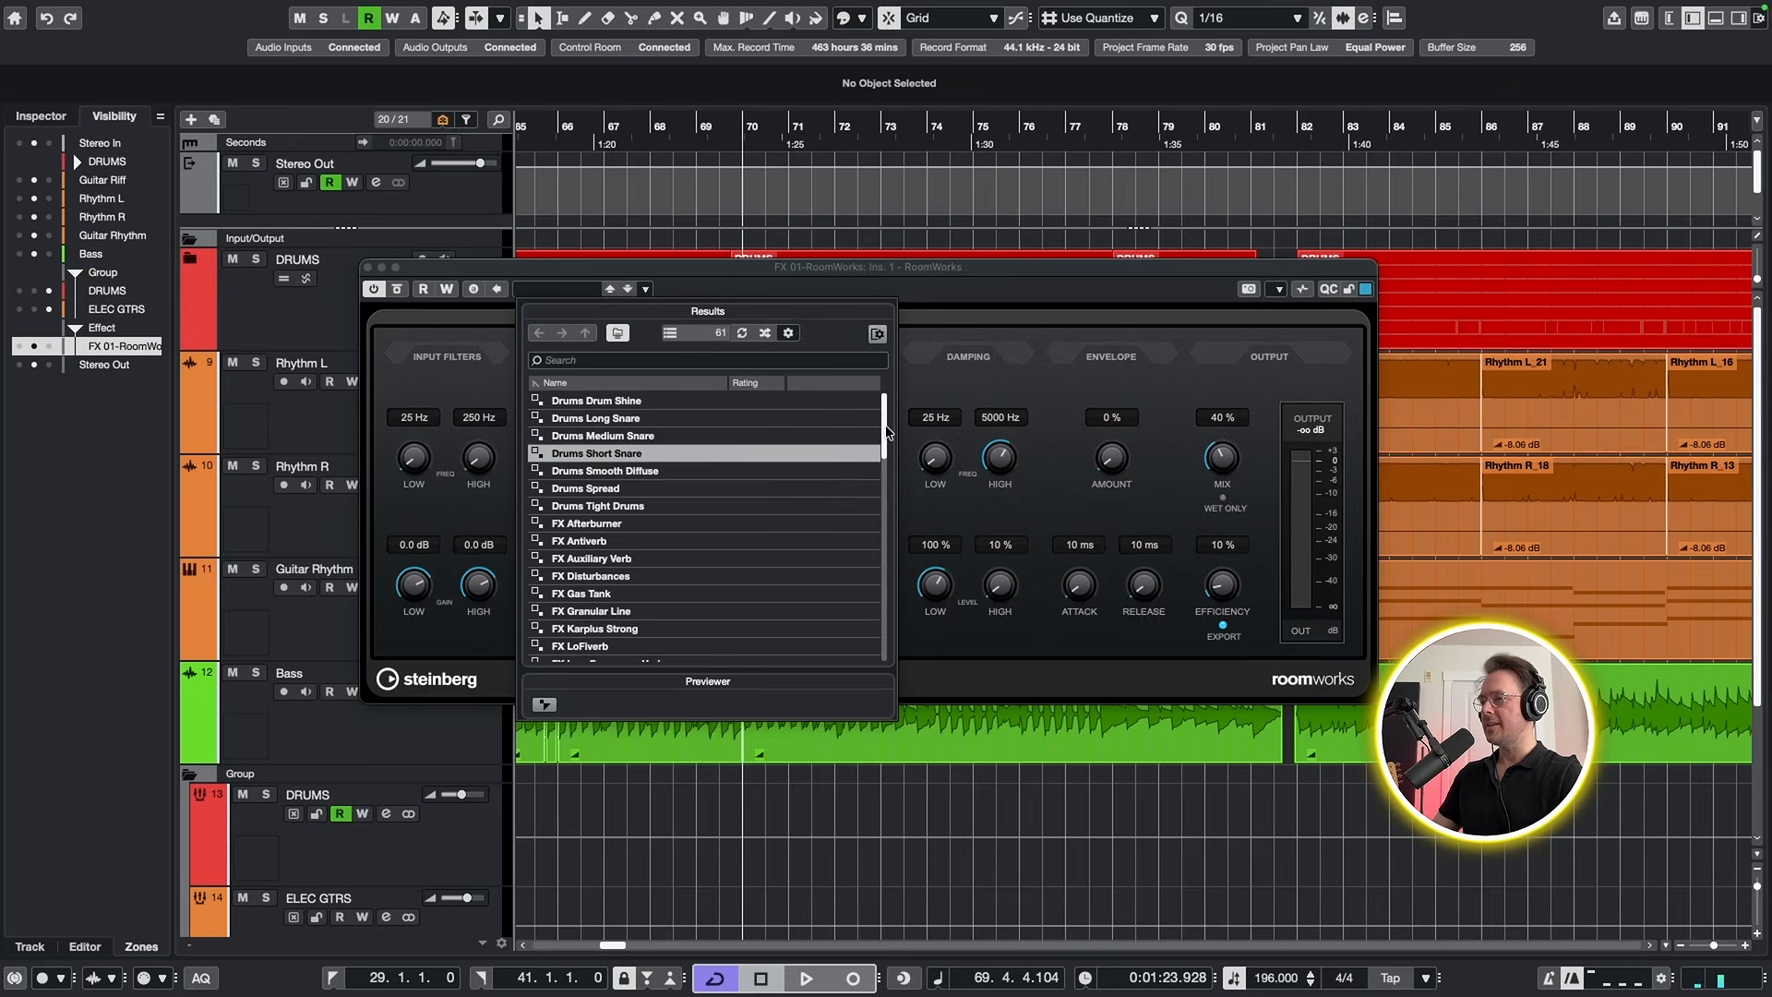
pyautogui.doubleClick(688, 453)
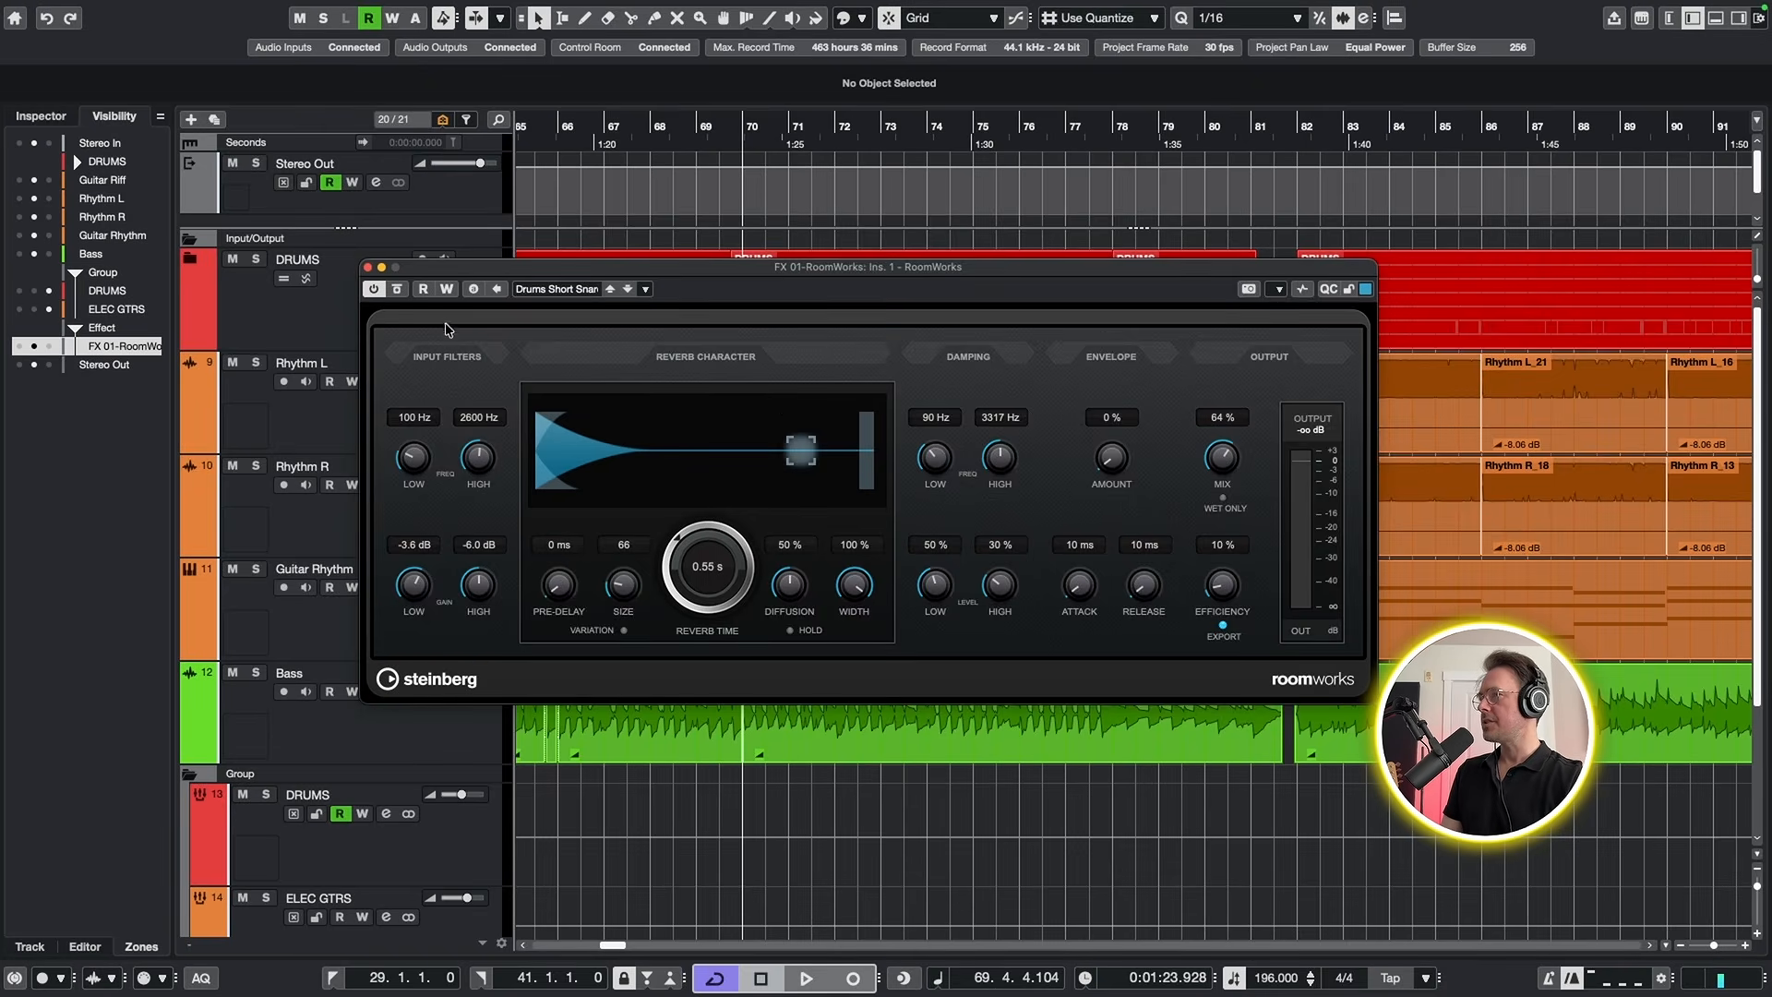
pyautogui.click(367, 267)
# - Add a send from the DRUMS group channel to FX 01-RoomWorks and adjust the send
pyautogui.click(386, 813)
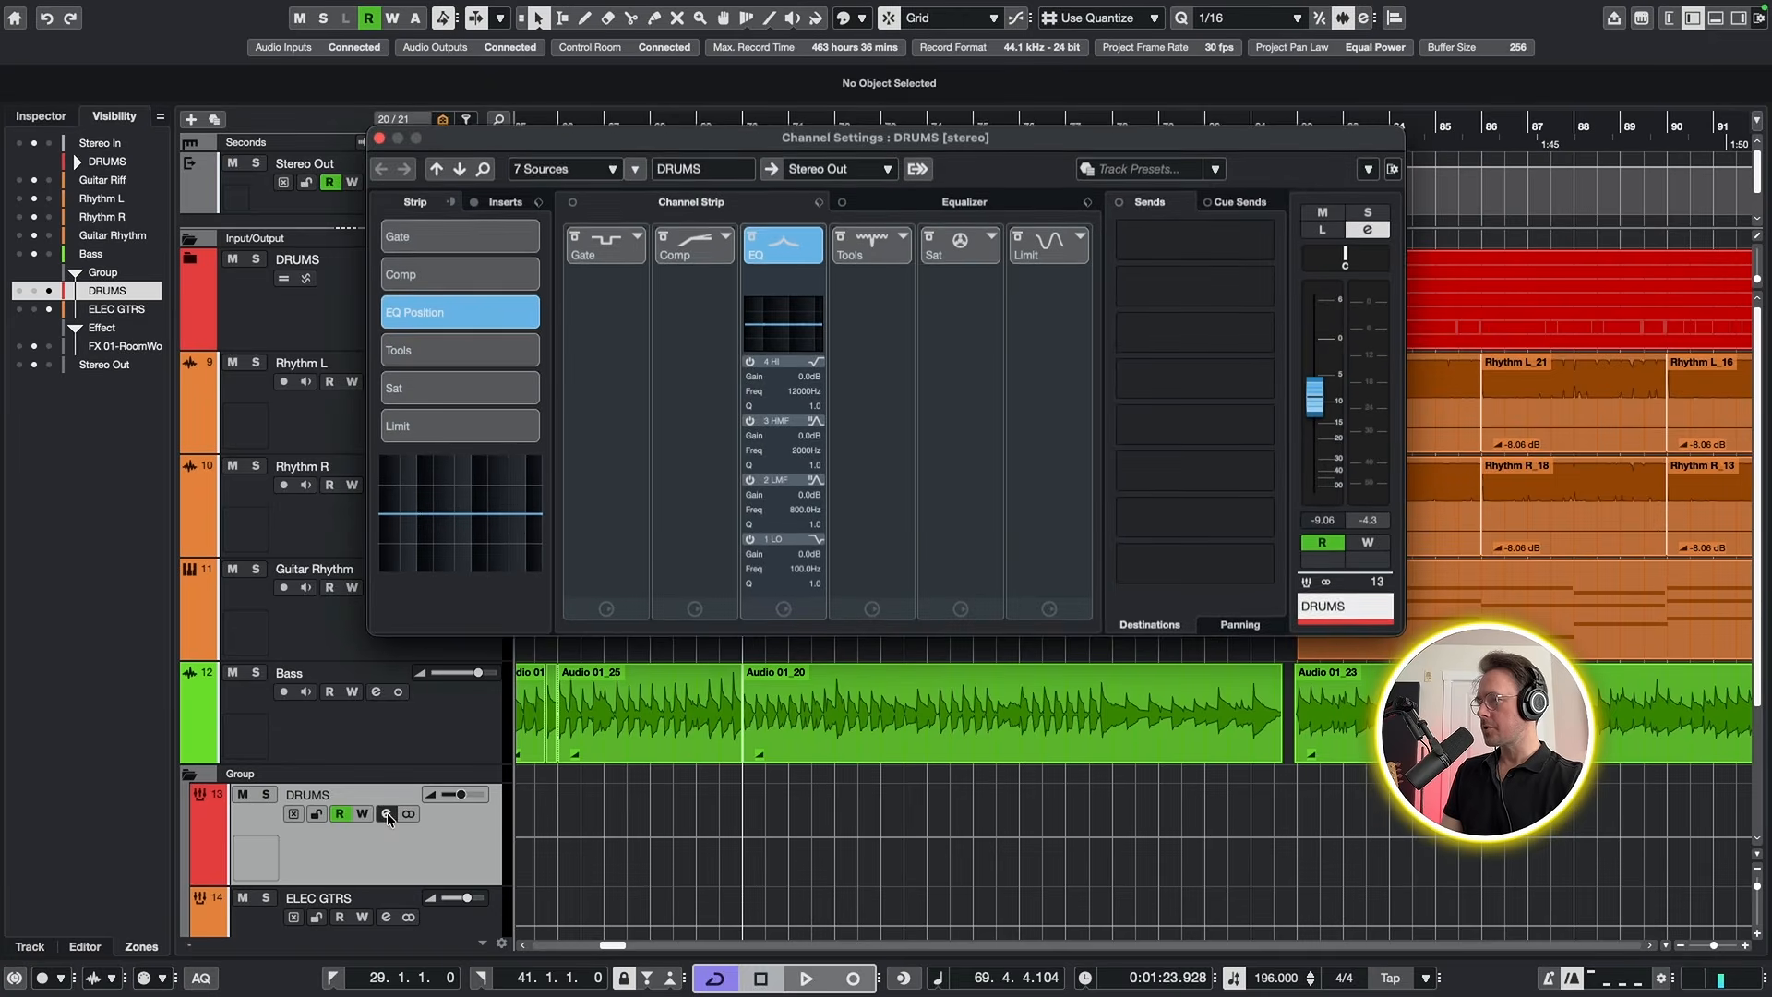
pyautogui.click(1161, 242)
pyautogui.click(1212, 351)
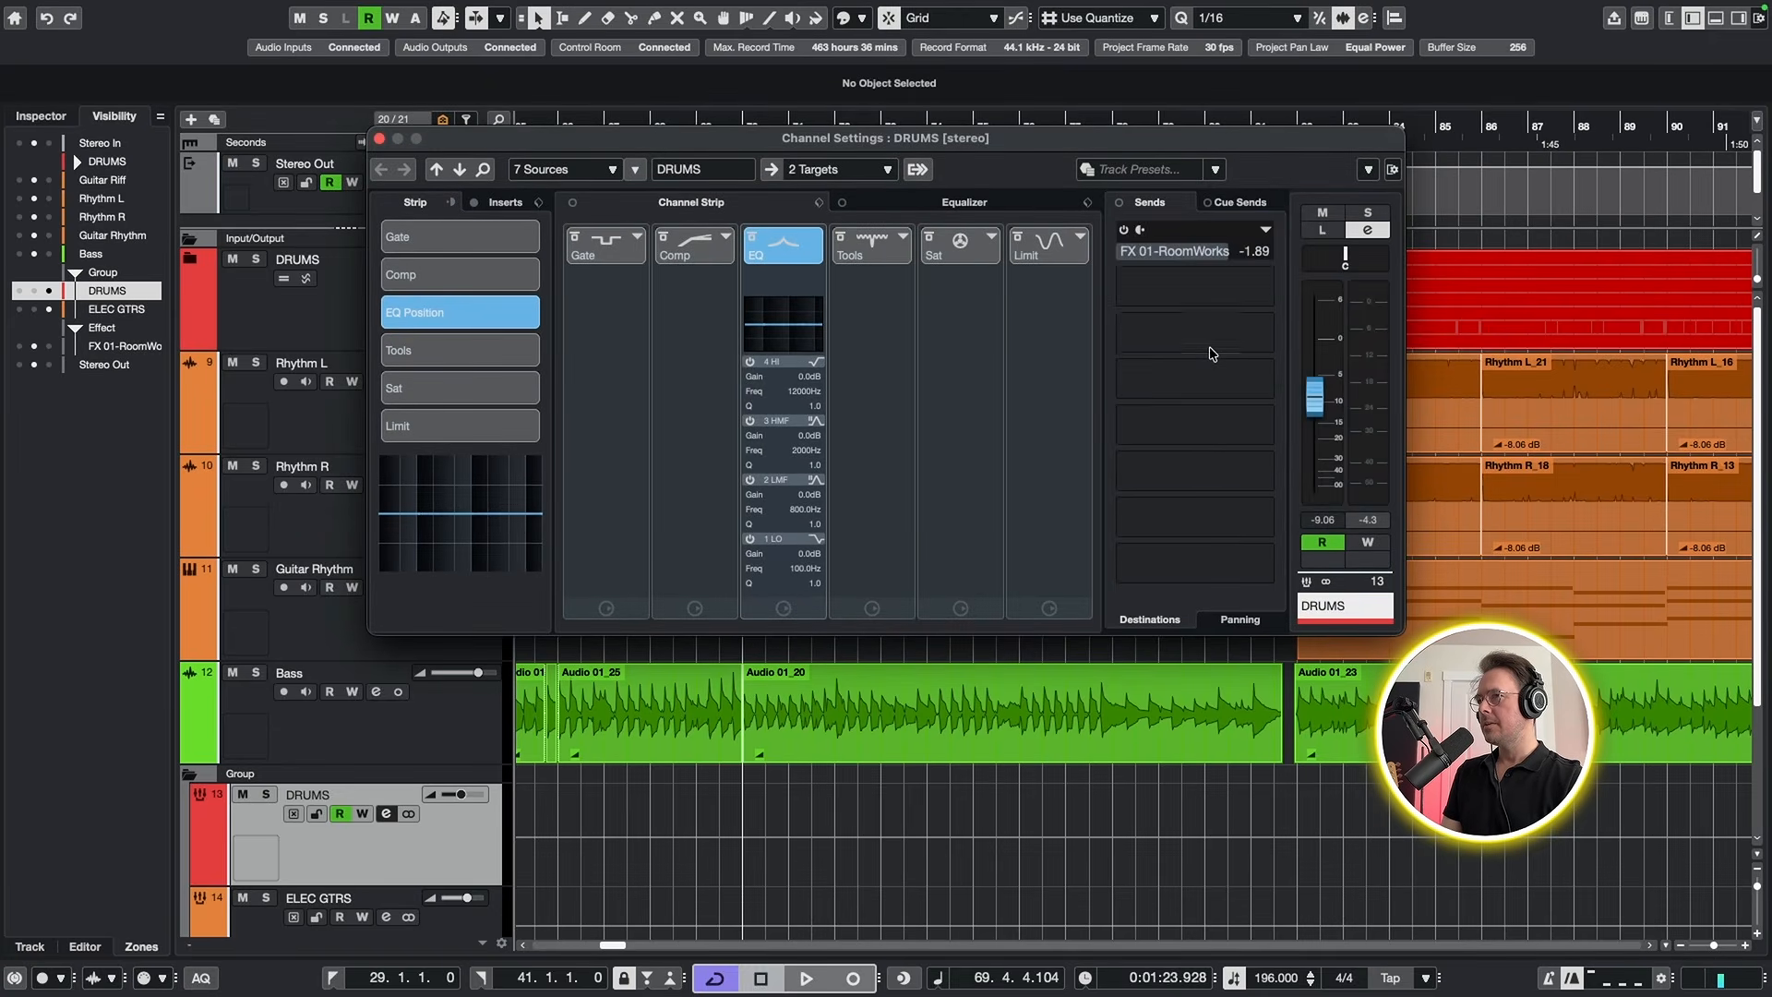
pyautogui.moveTo(1204, 247); pyautogui.dragTo(1237, 263)
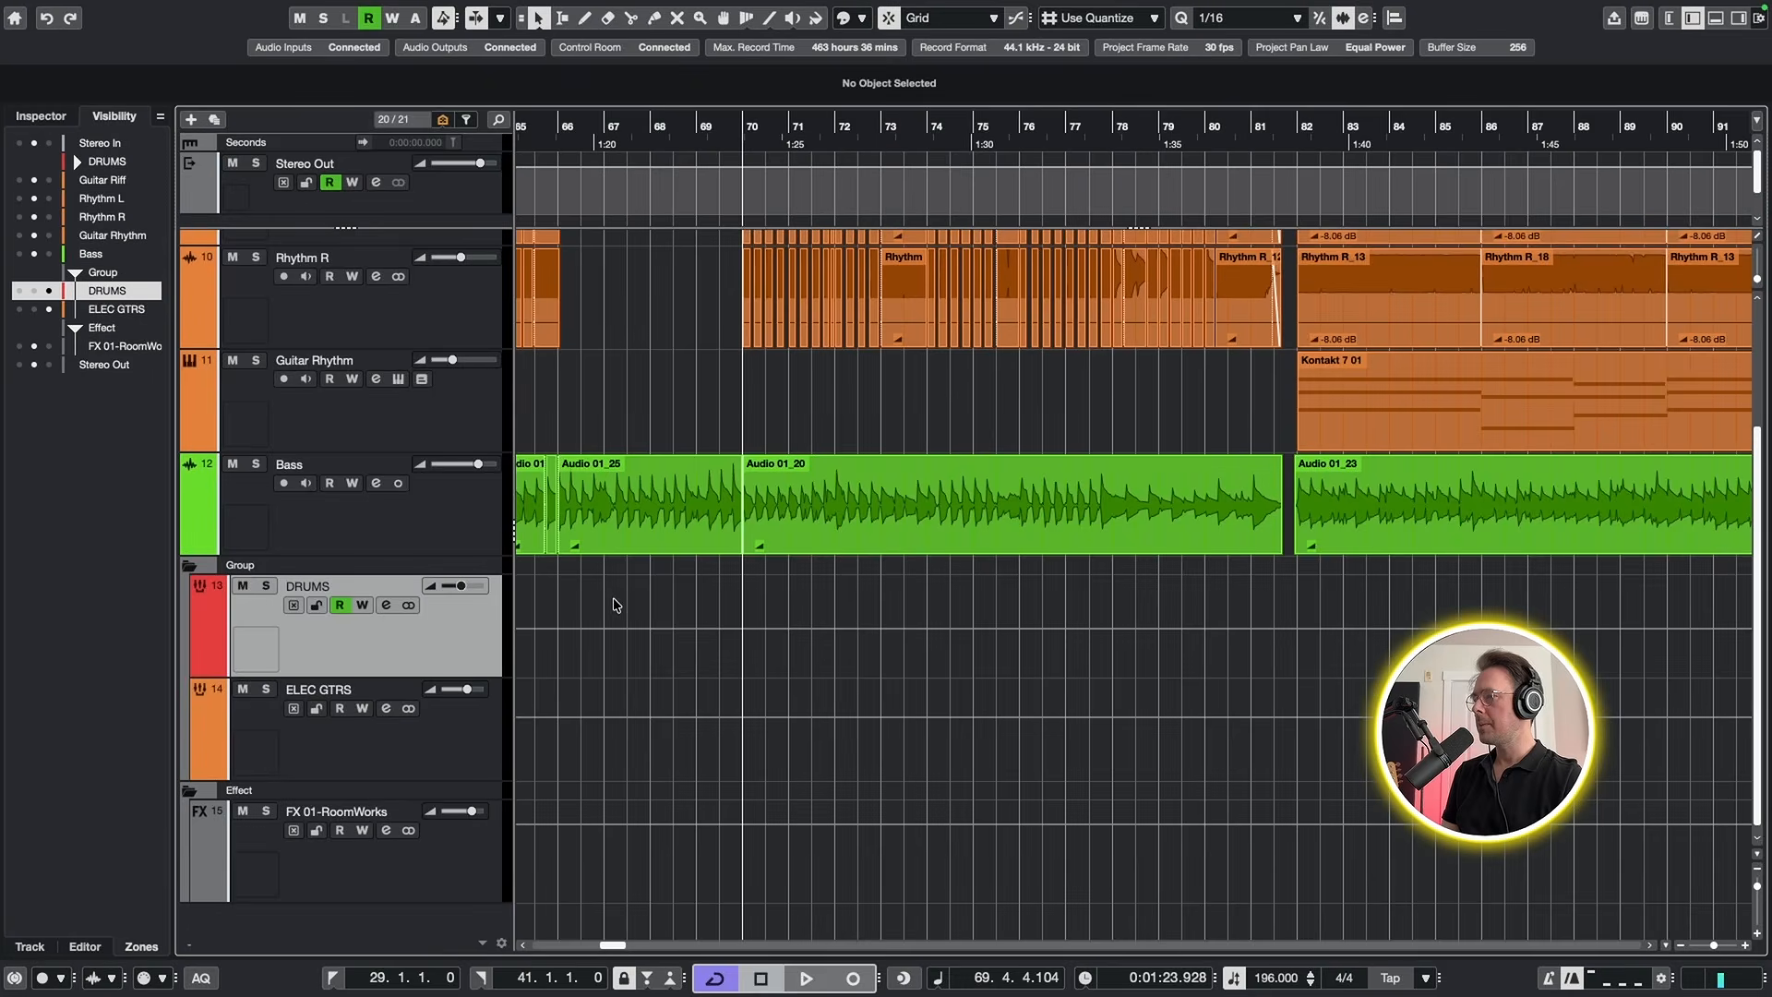
# - Open the ELEC GTRS group's channel settings, and add and activate a send from the Bass track to FX 01-RoomWorks
pyautogui.click(482, 741)
pyautogui.click(386, 708)
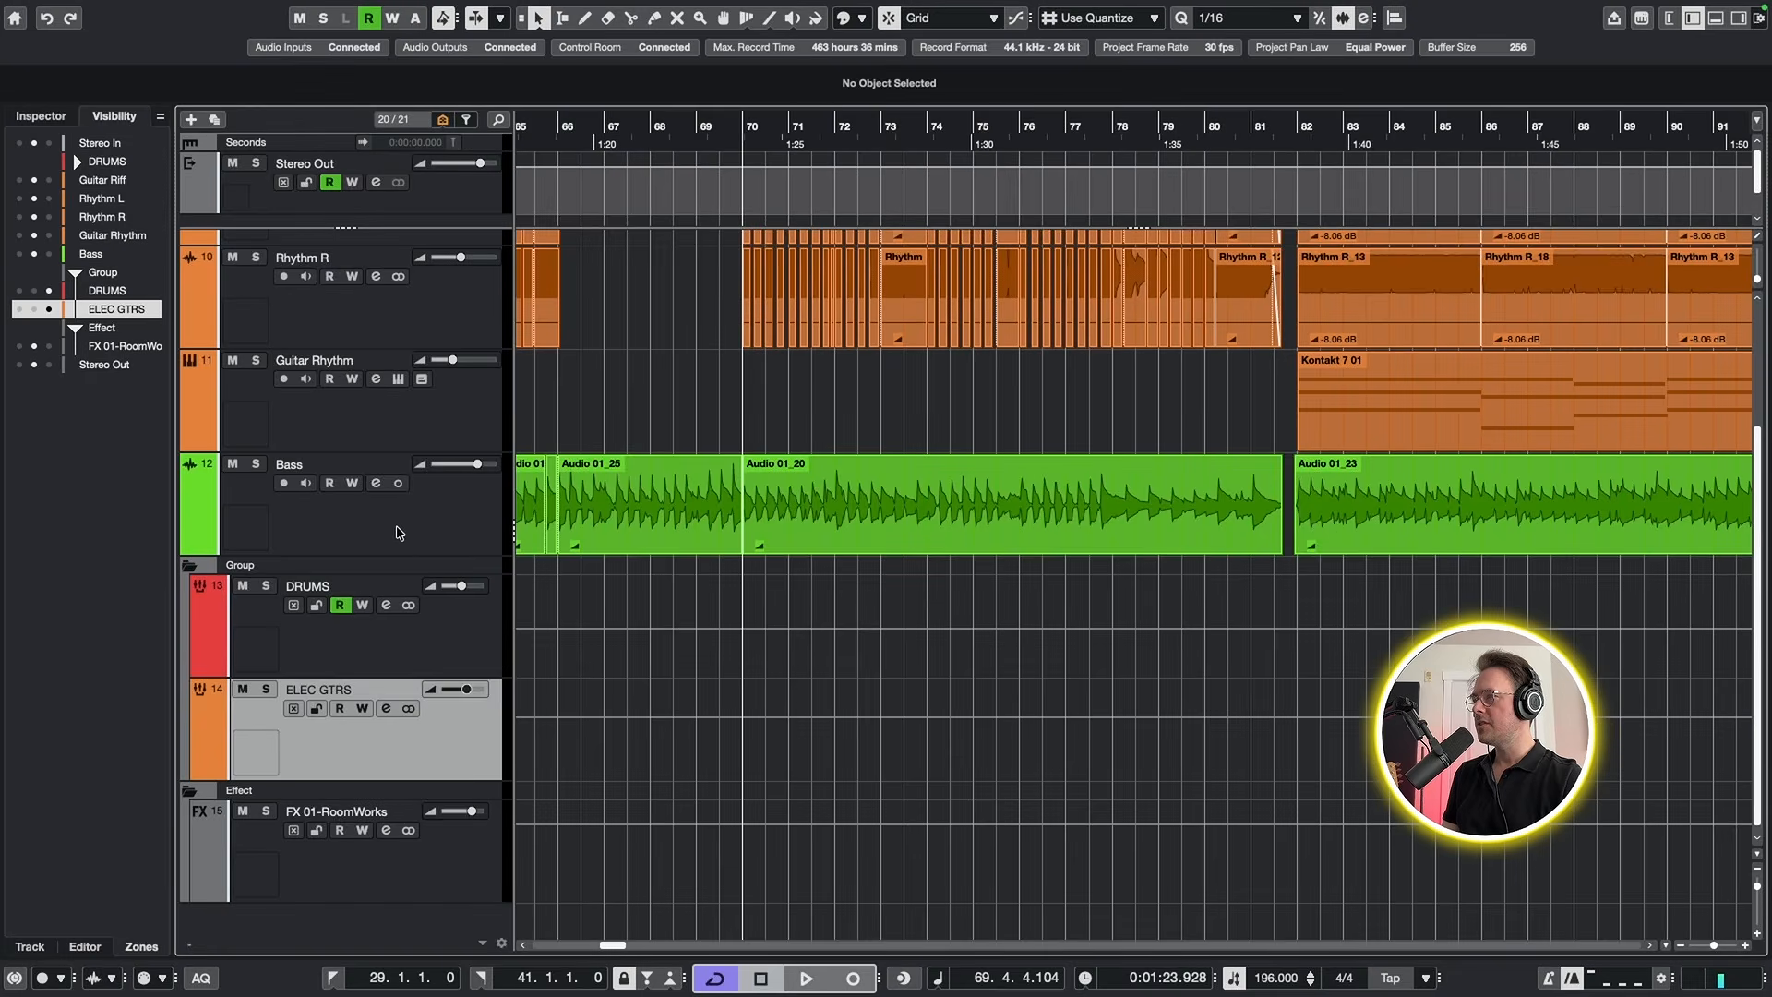
pyautogui.click(399, 528)
pyautogui.click(374, 483)
pyautogui.click(1191, 247)
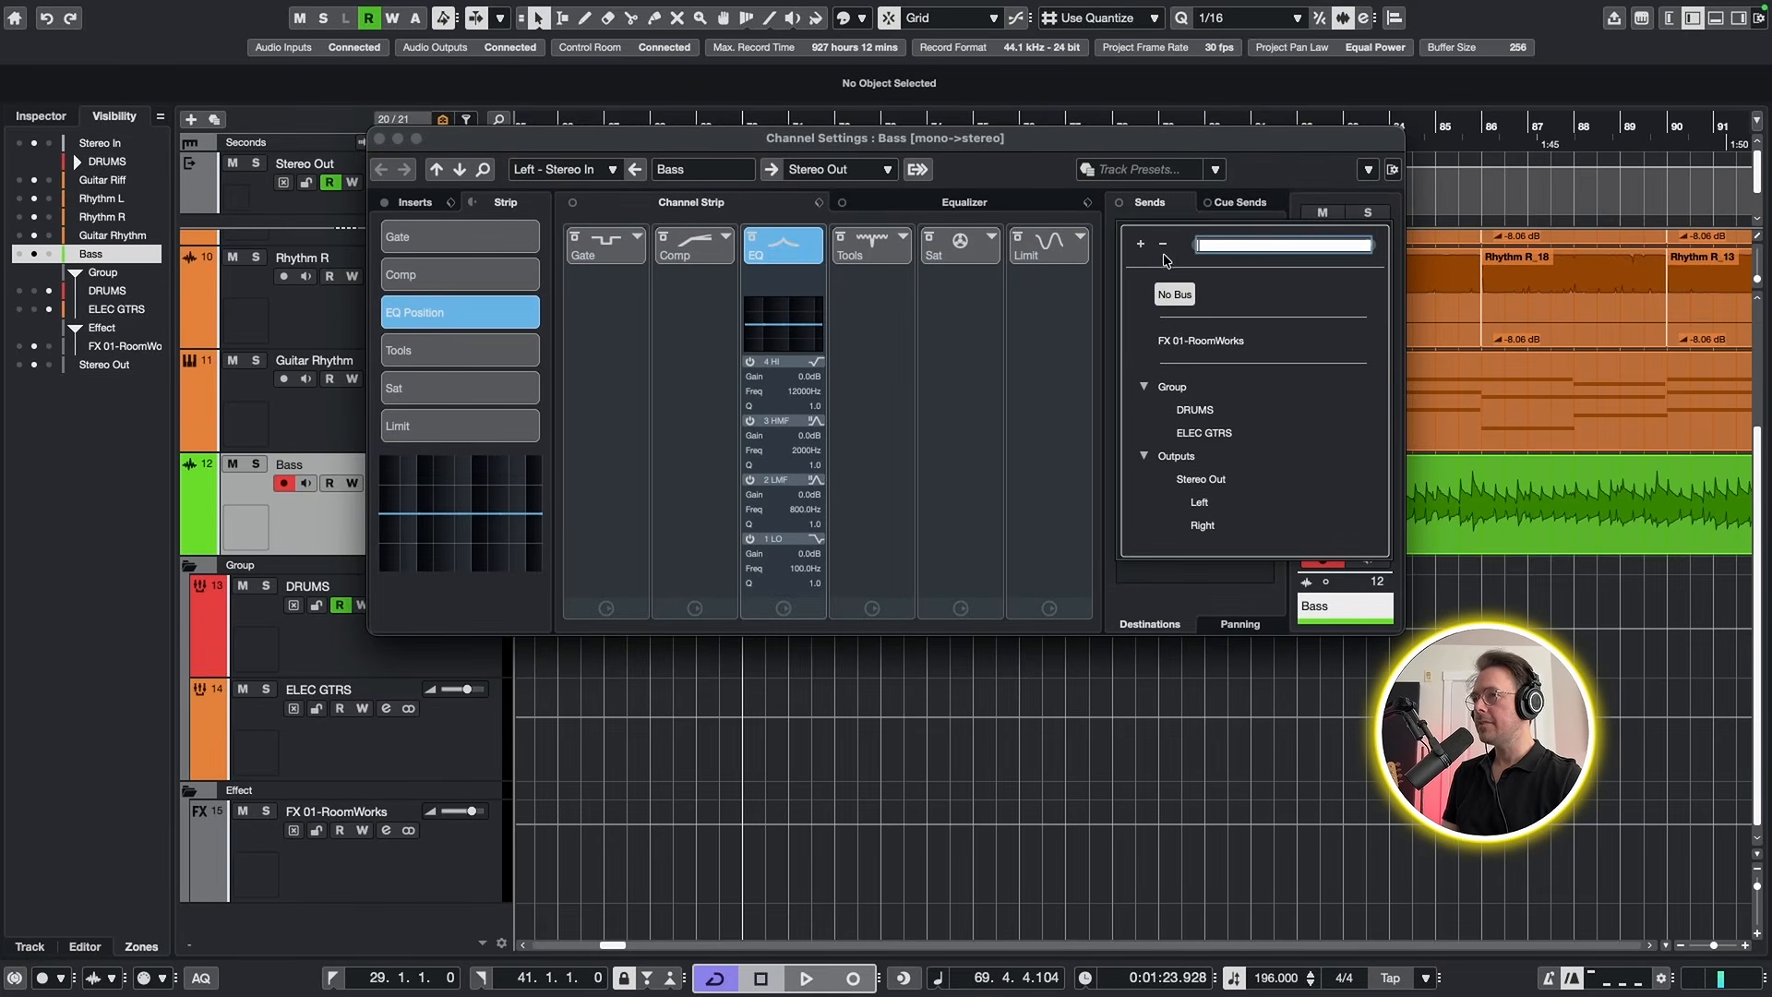
pyautogui.click(1185, 342)
pyautogui.click(1123, 229)
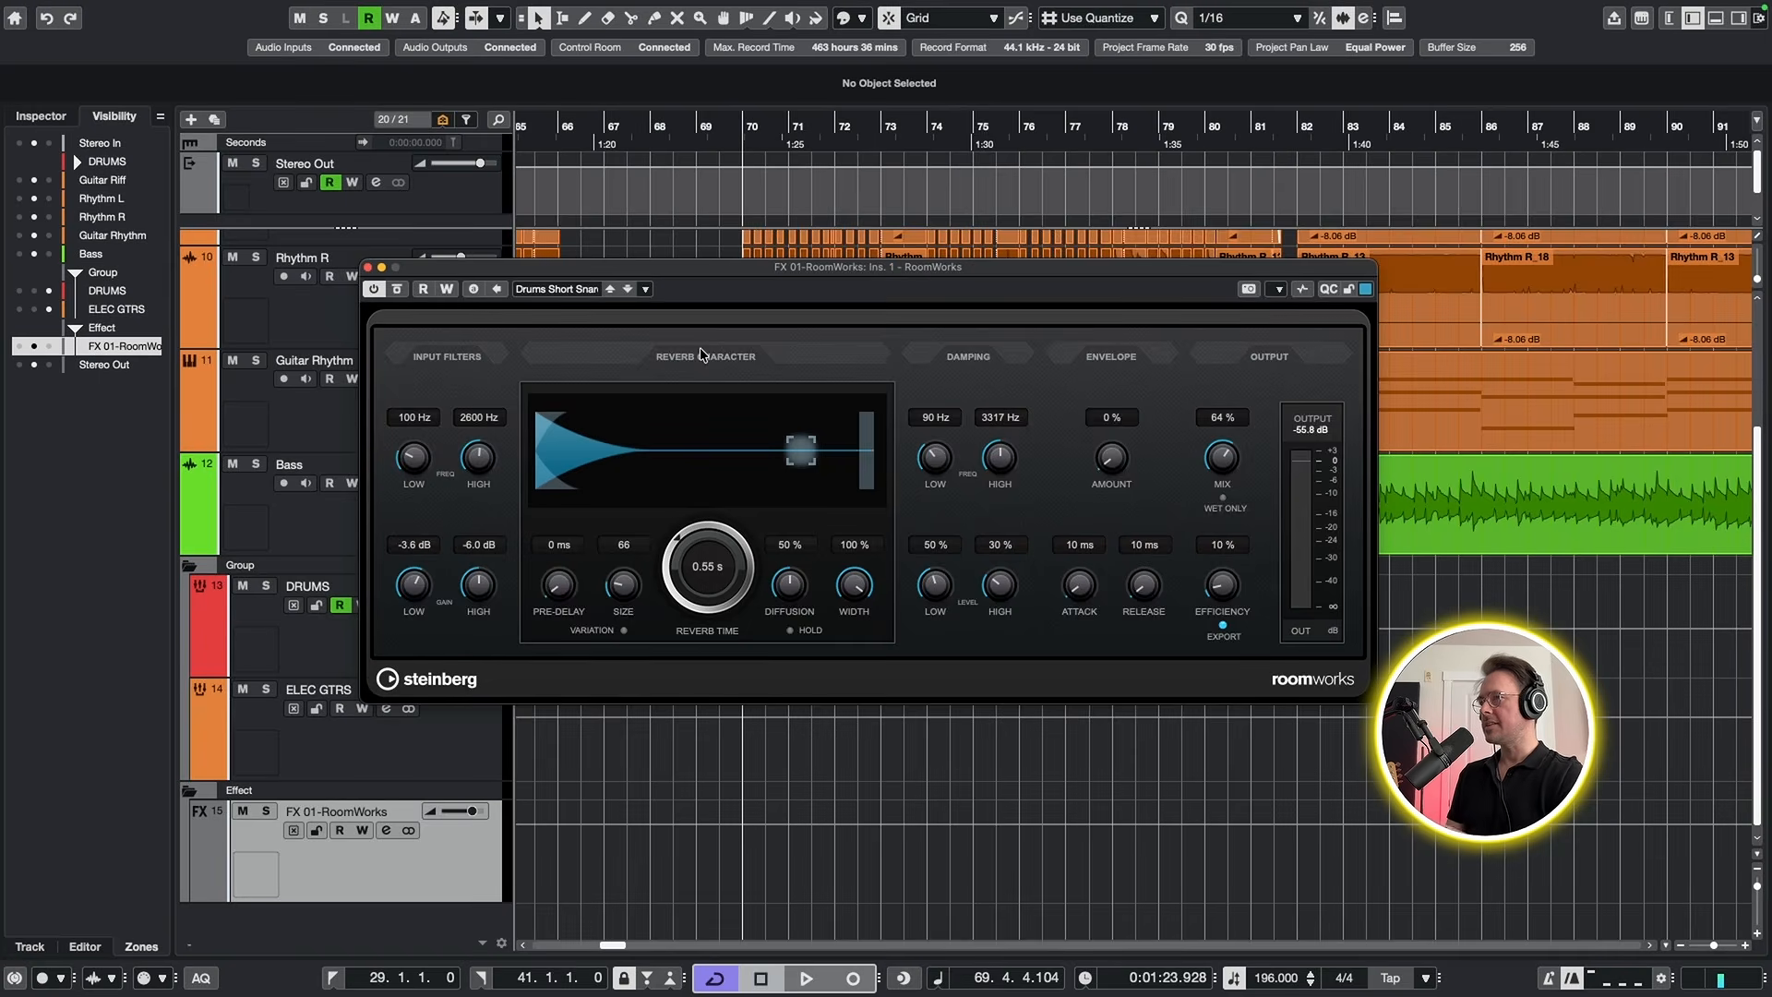
# - Compare playback of the section from bar 70 with the RoomWorks reverb on, off and on again
pyautogui.press('space')
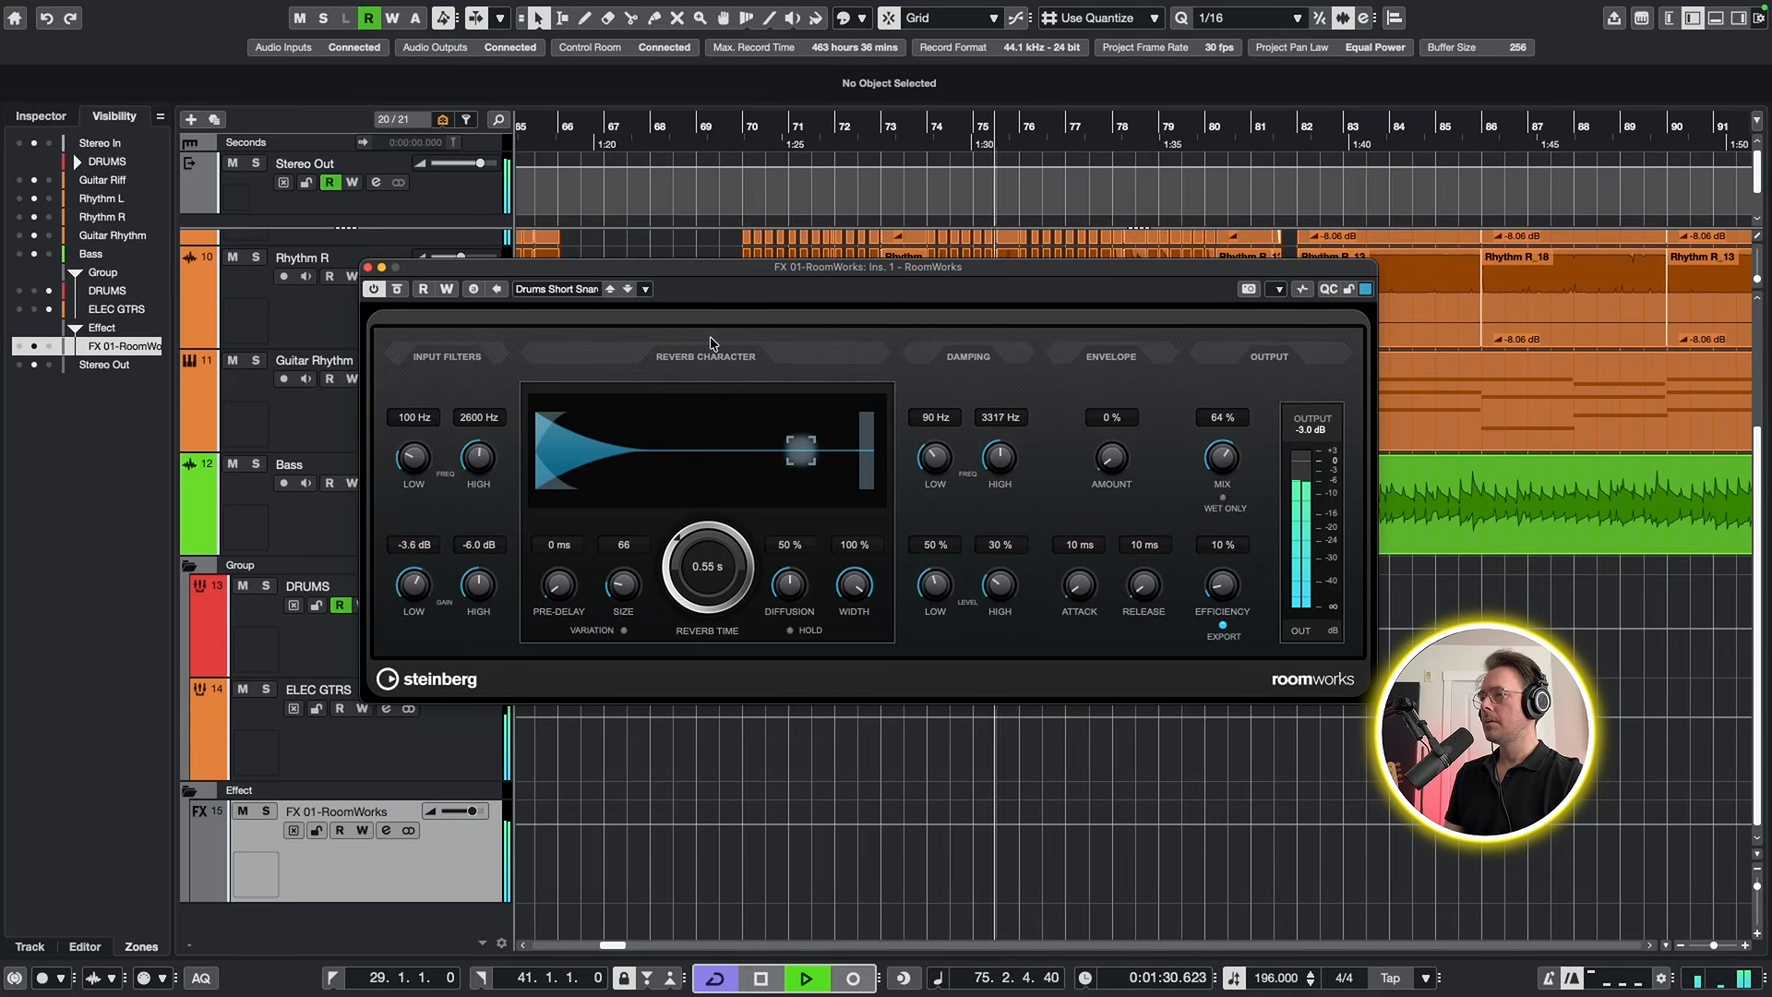
pyautogui.press('space')
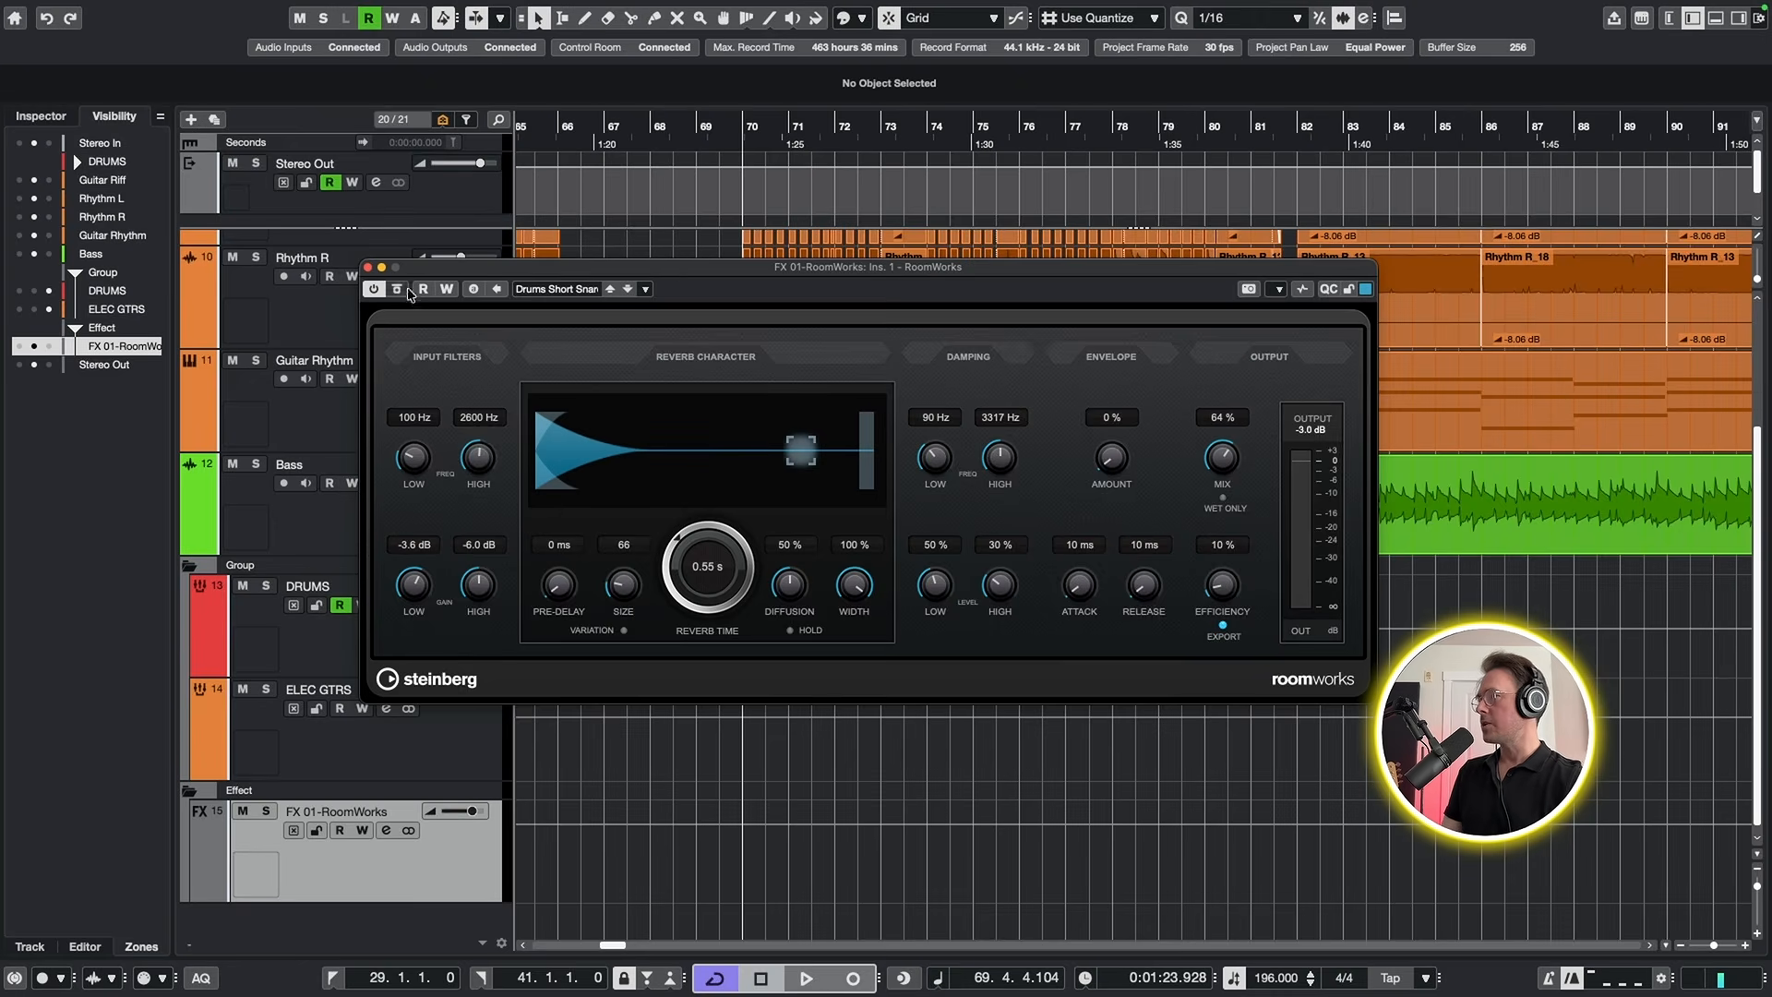
pyautogui.press('space')
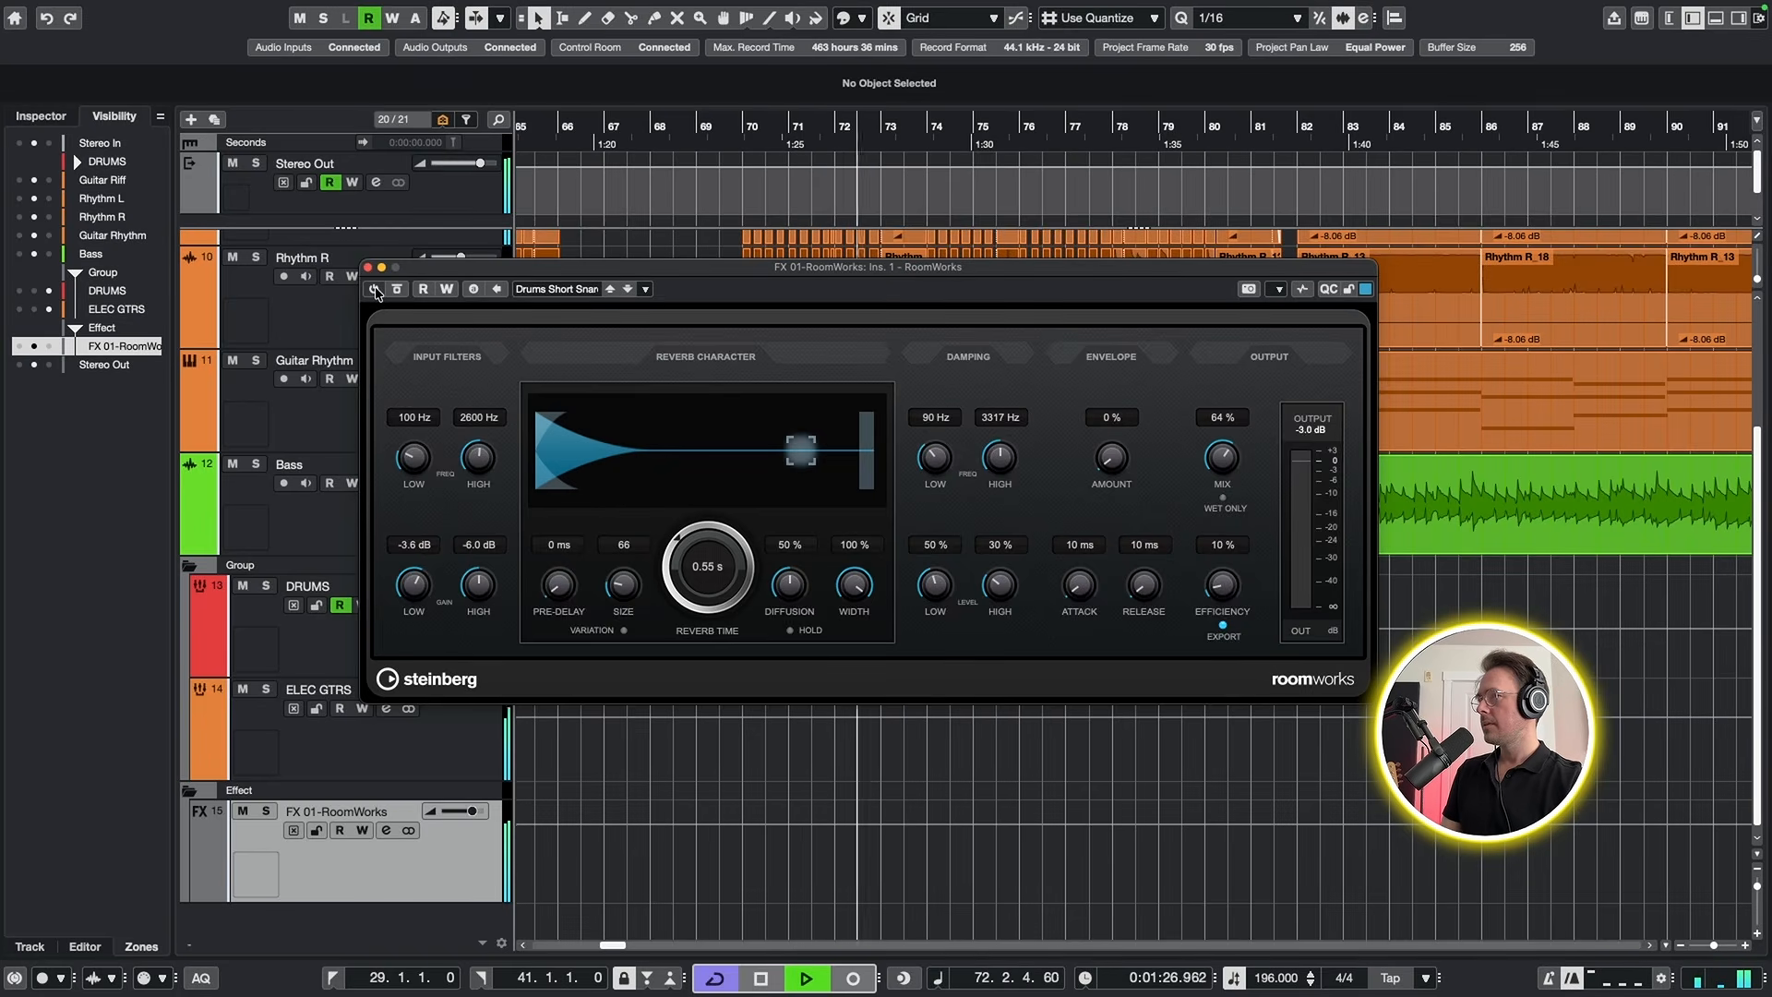
pyautogui.press('space')
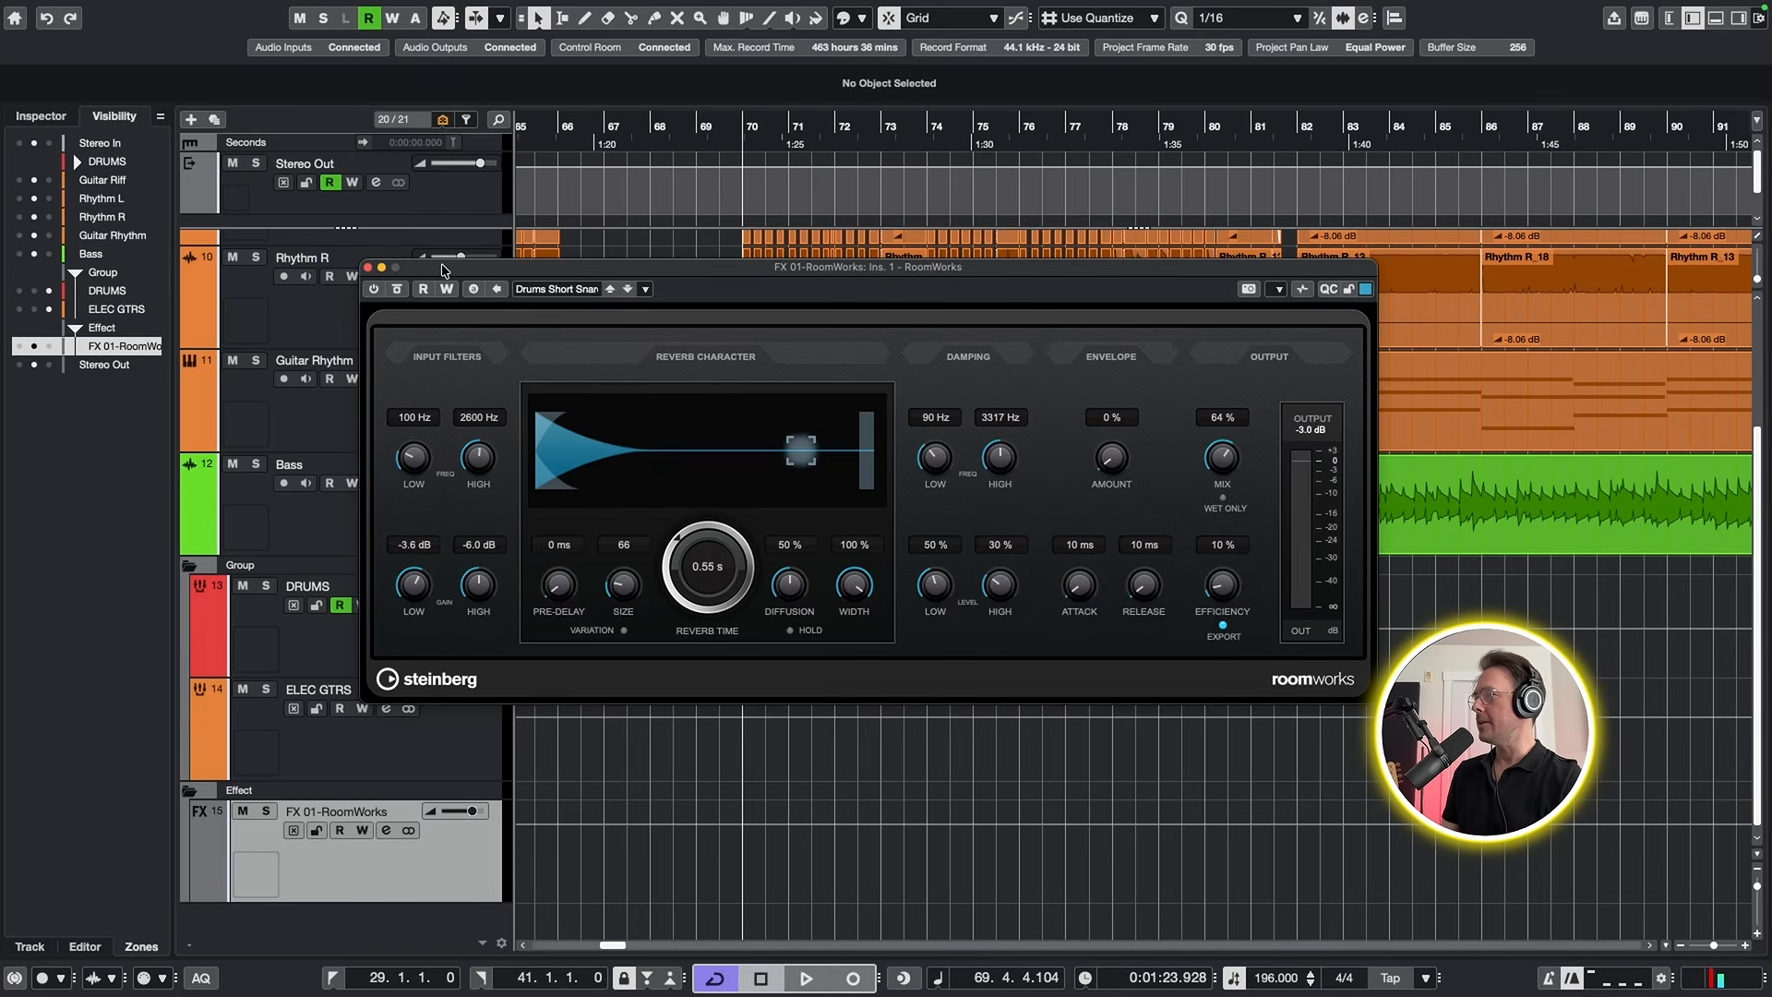
pyautogui.press('space')
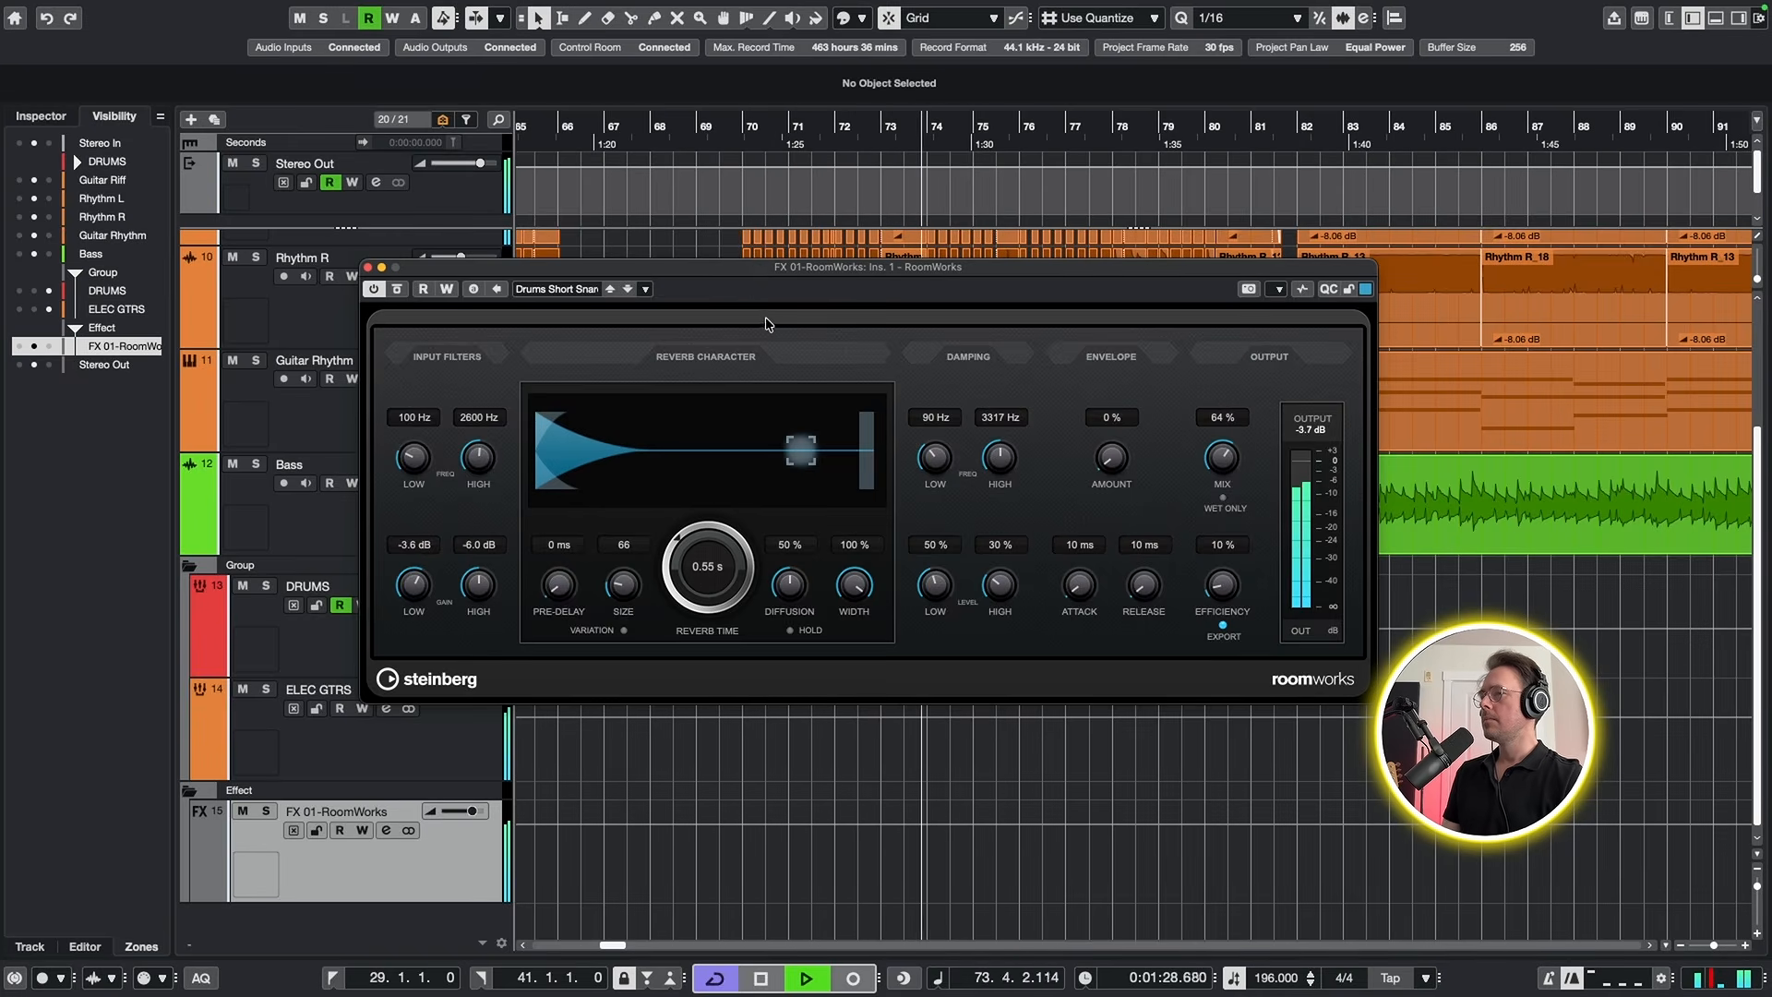
pyautogui.press('space')
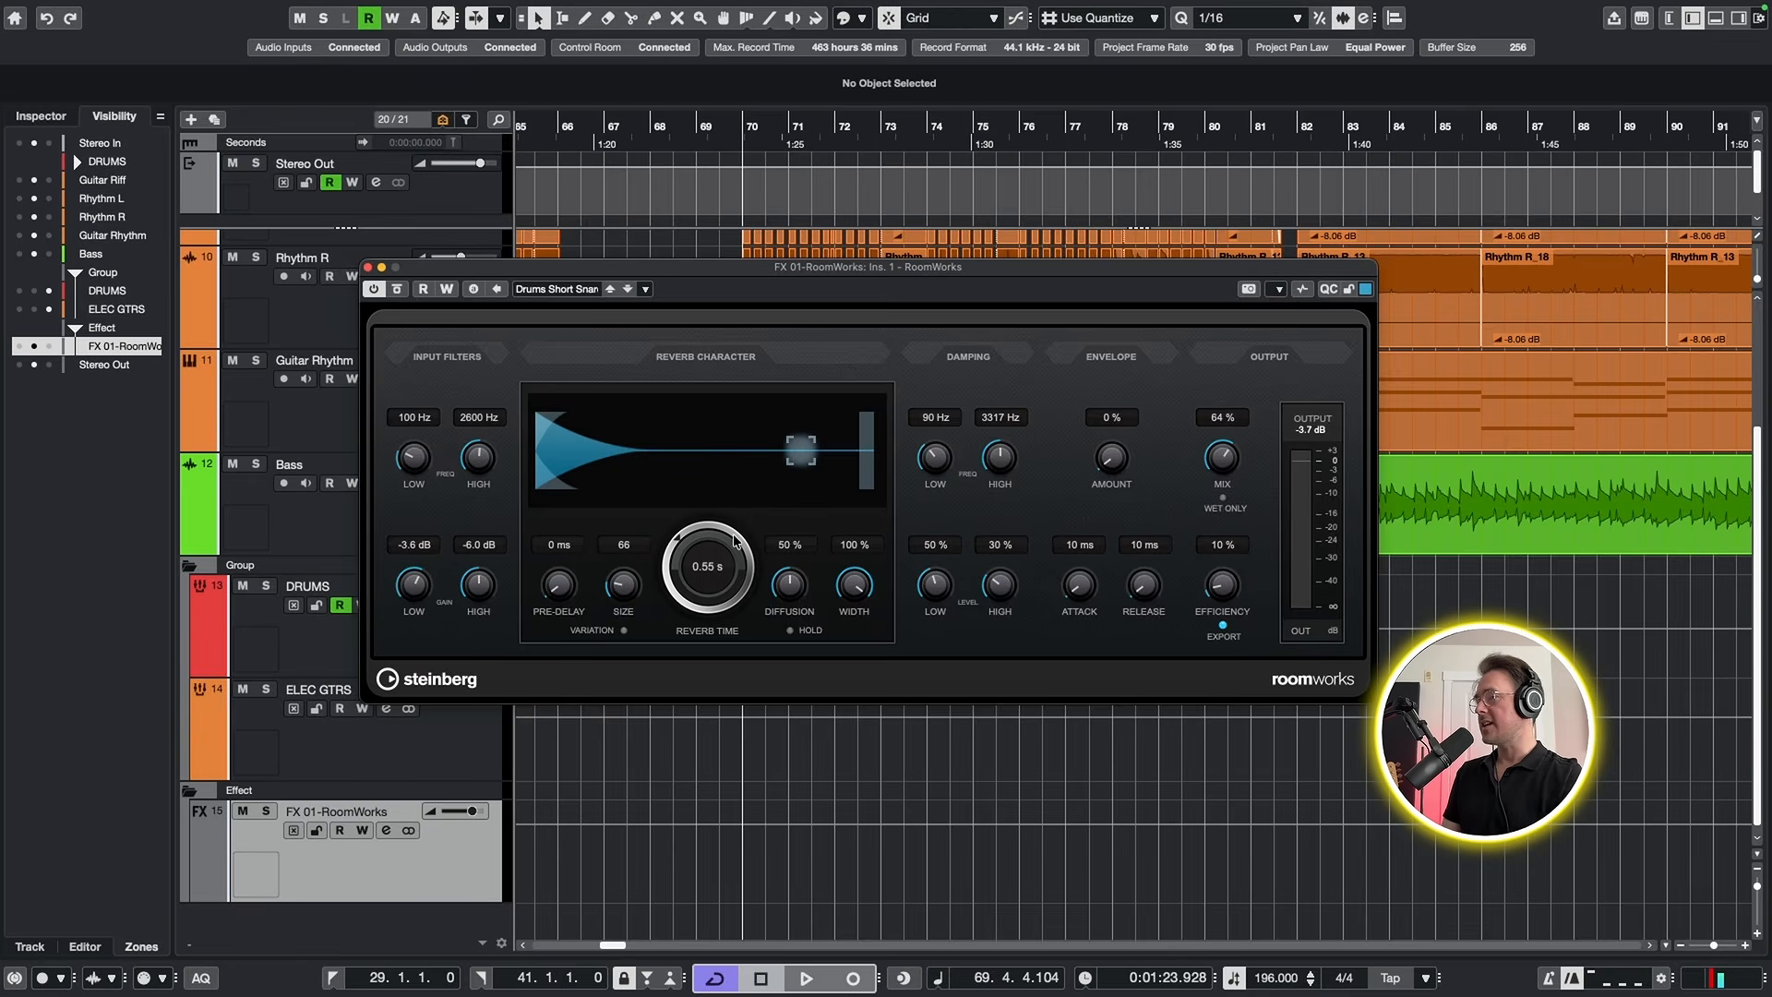
# - Raise the RoomWorks reverb time to 1.47 s and play the section with it
pyautogui.moveTo(720, 545); pyautogui.dragTo(721, 525)
pyautogui.press('space')
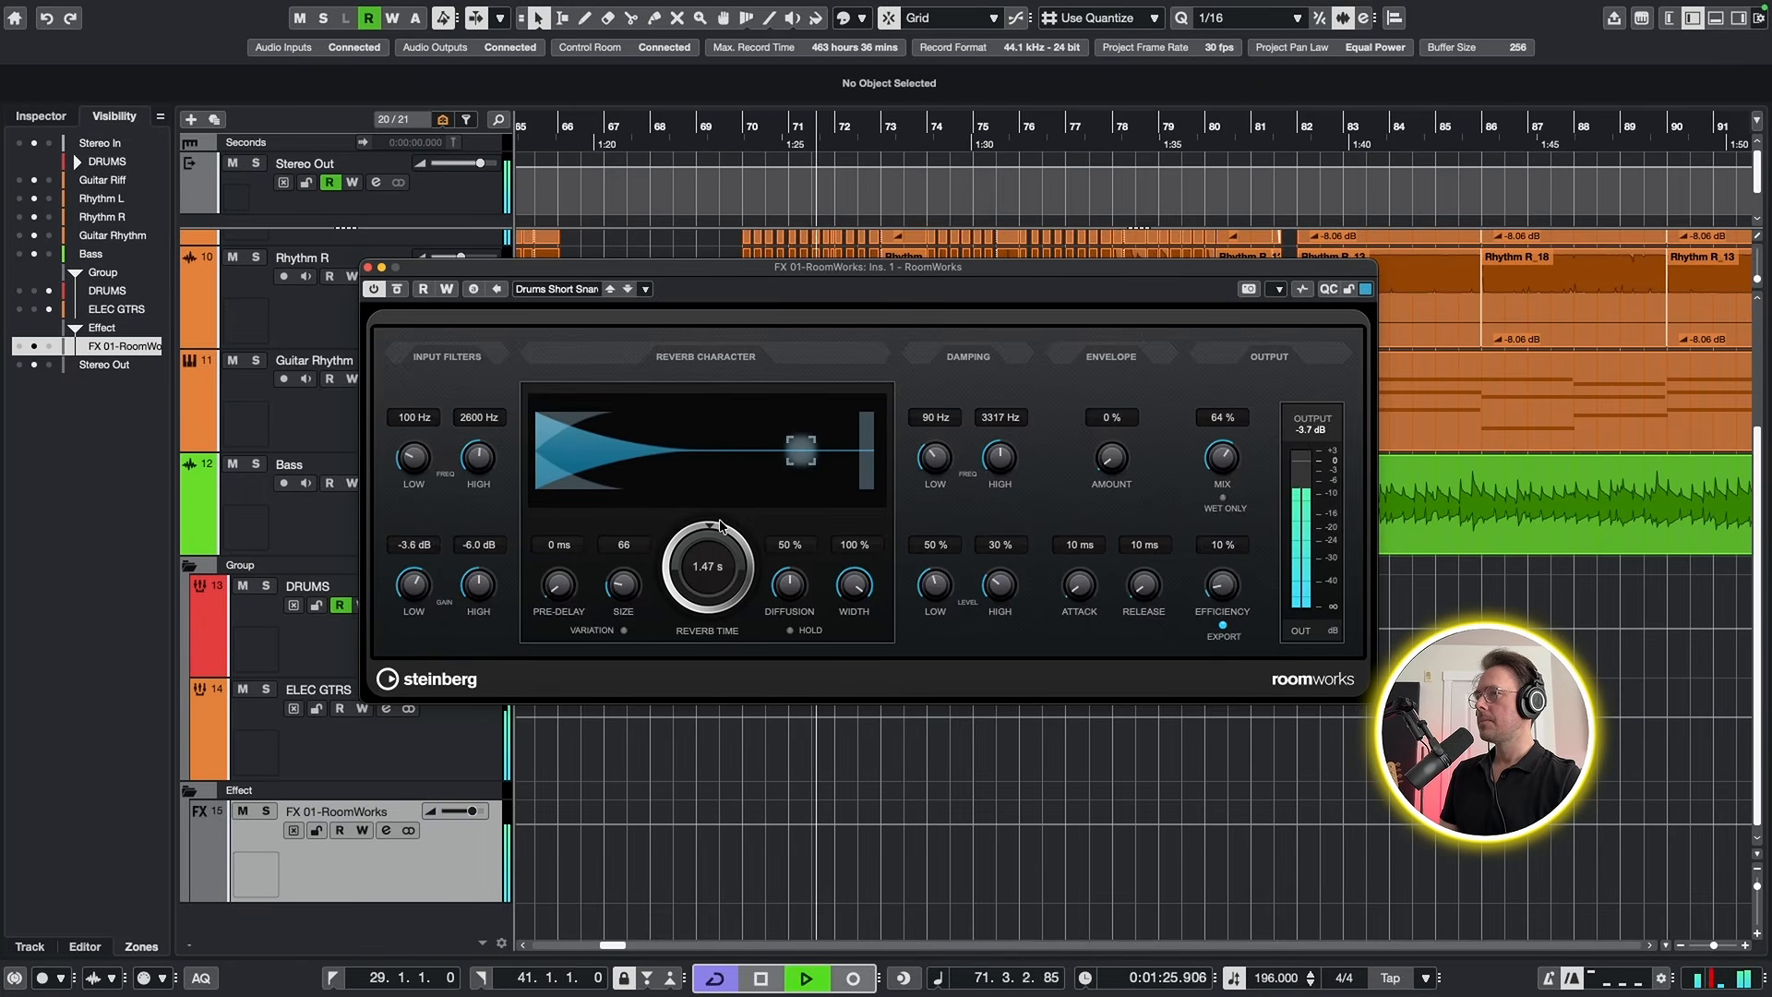
pyautogui.press('space')
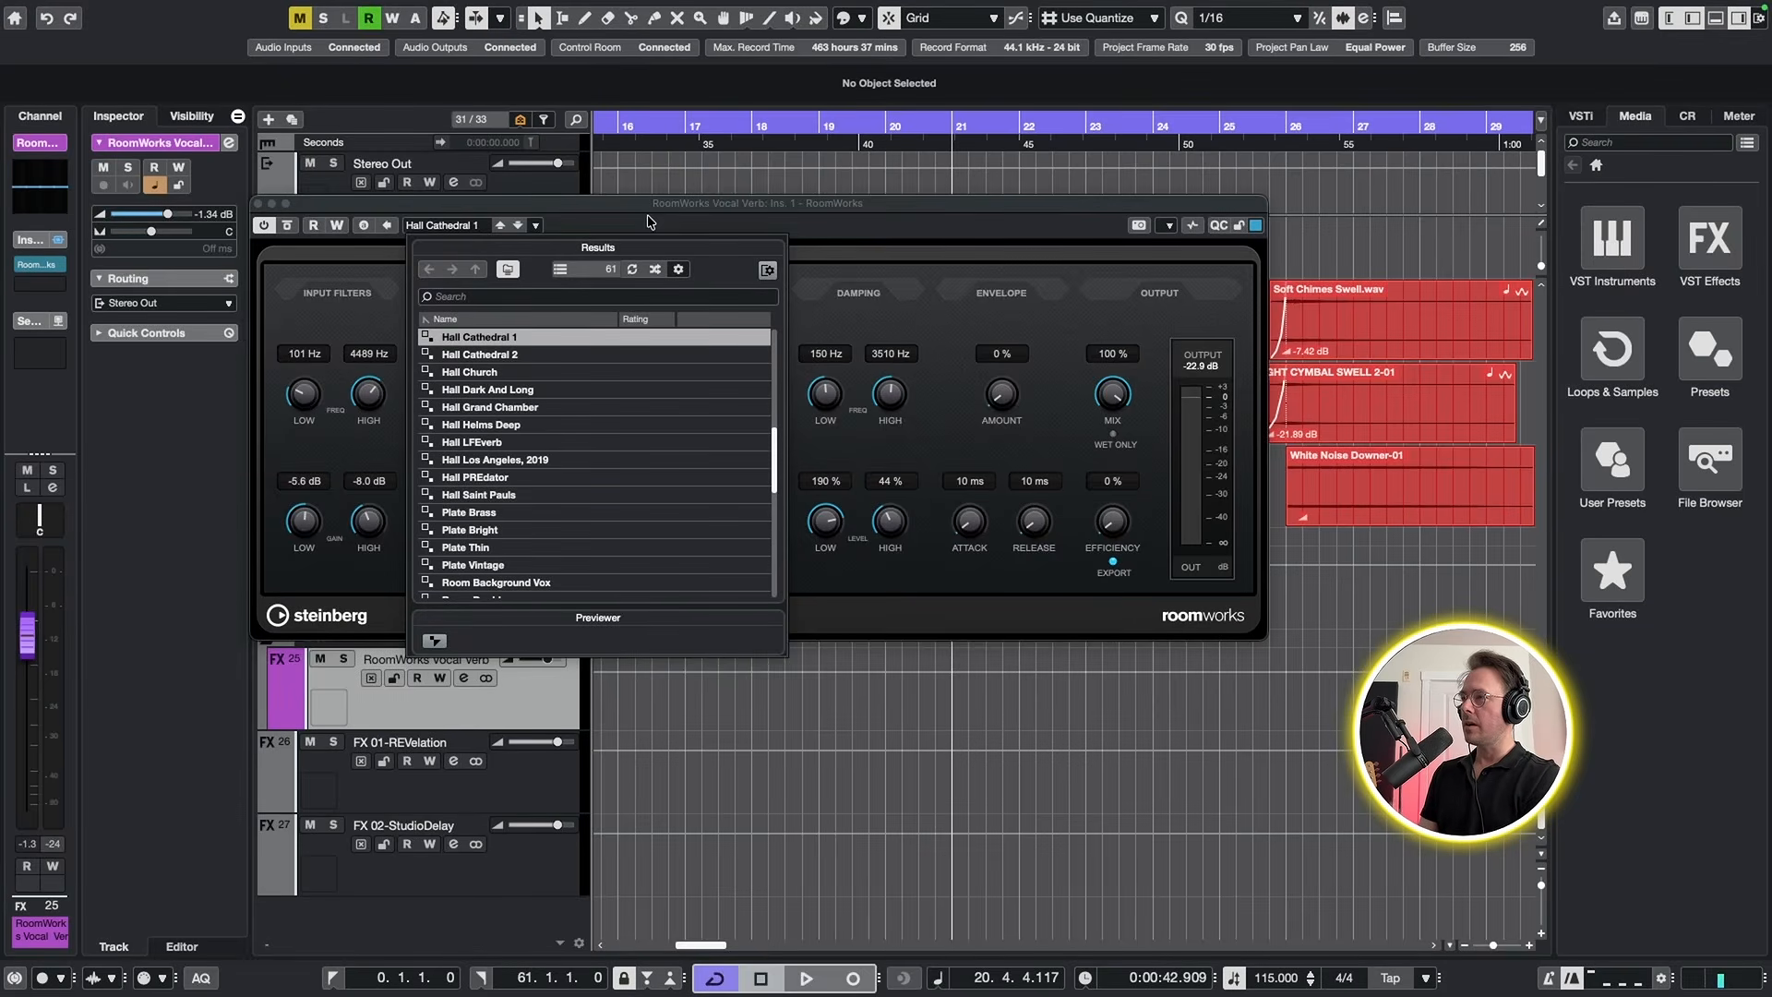
# - Close the preset list of RoomWorks Vocal Verb and play the section with the Hall Cathedral 1 preset
pyautogui.click(643, 214)
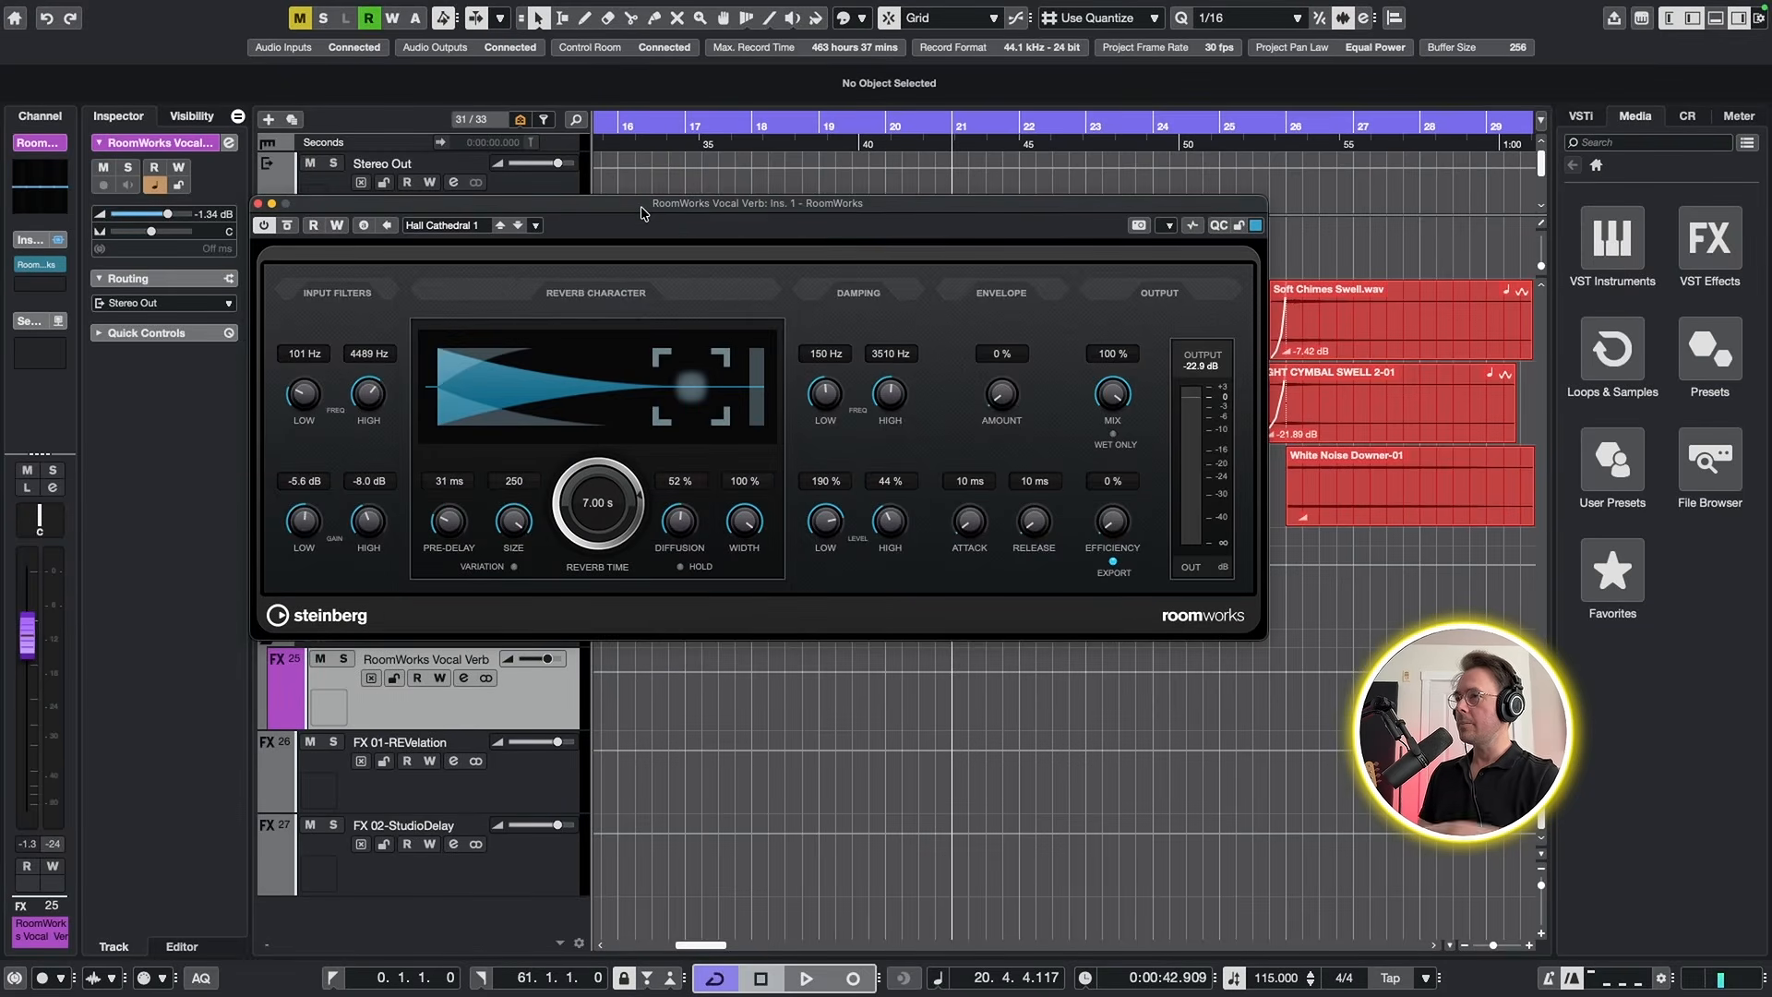
pyautogui.press('space')
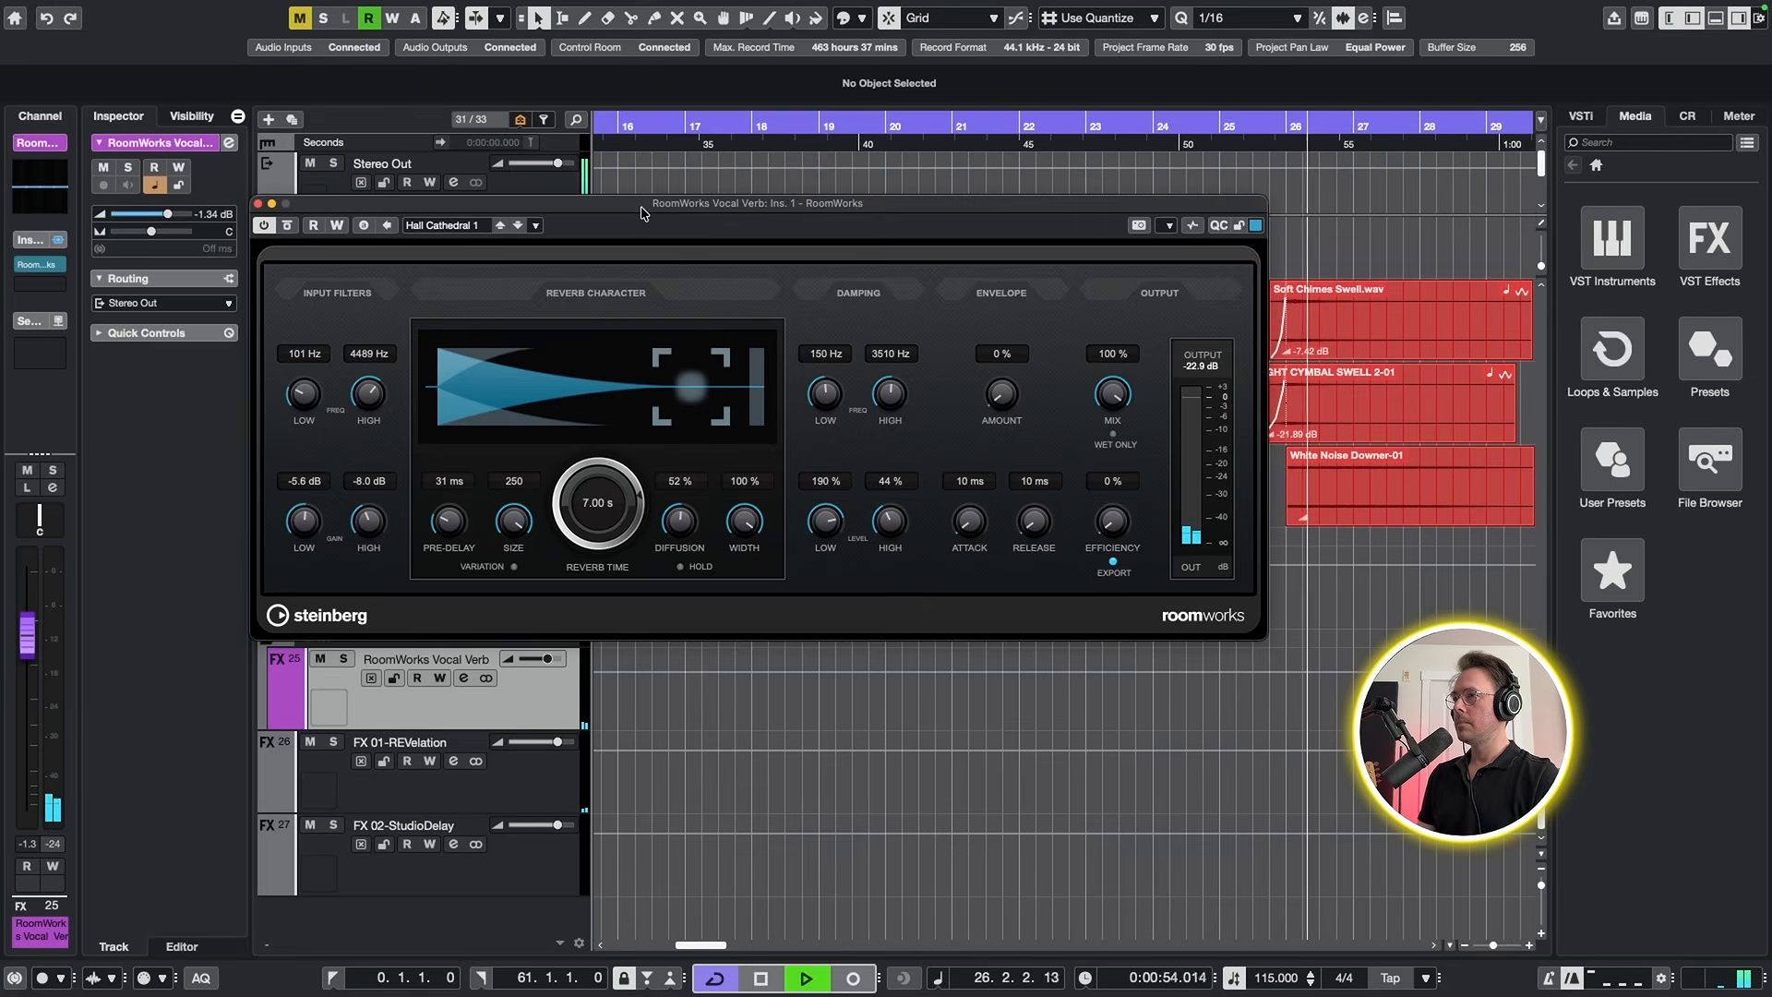
pyautogui.press('space')
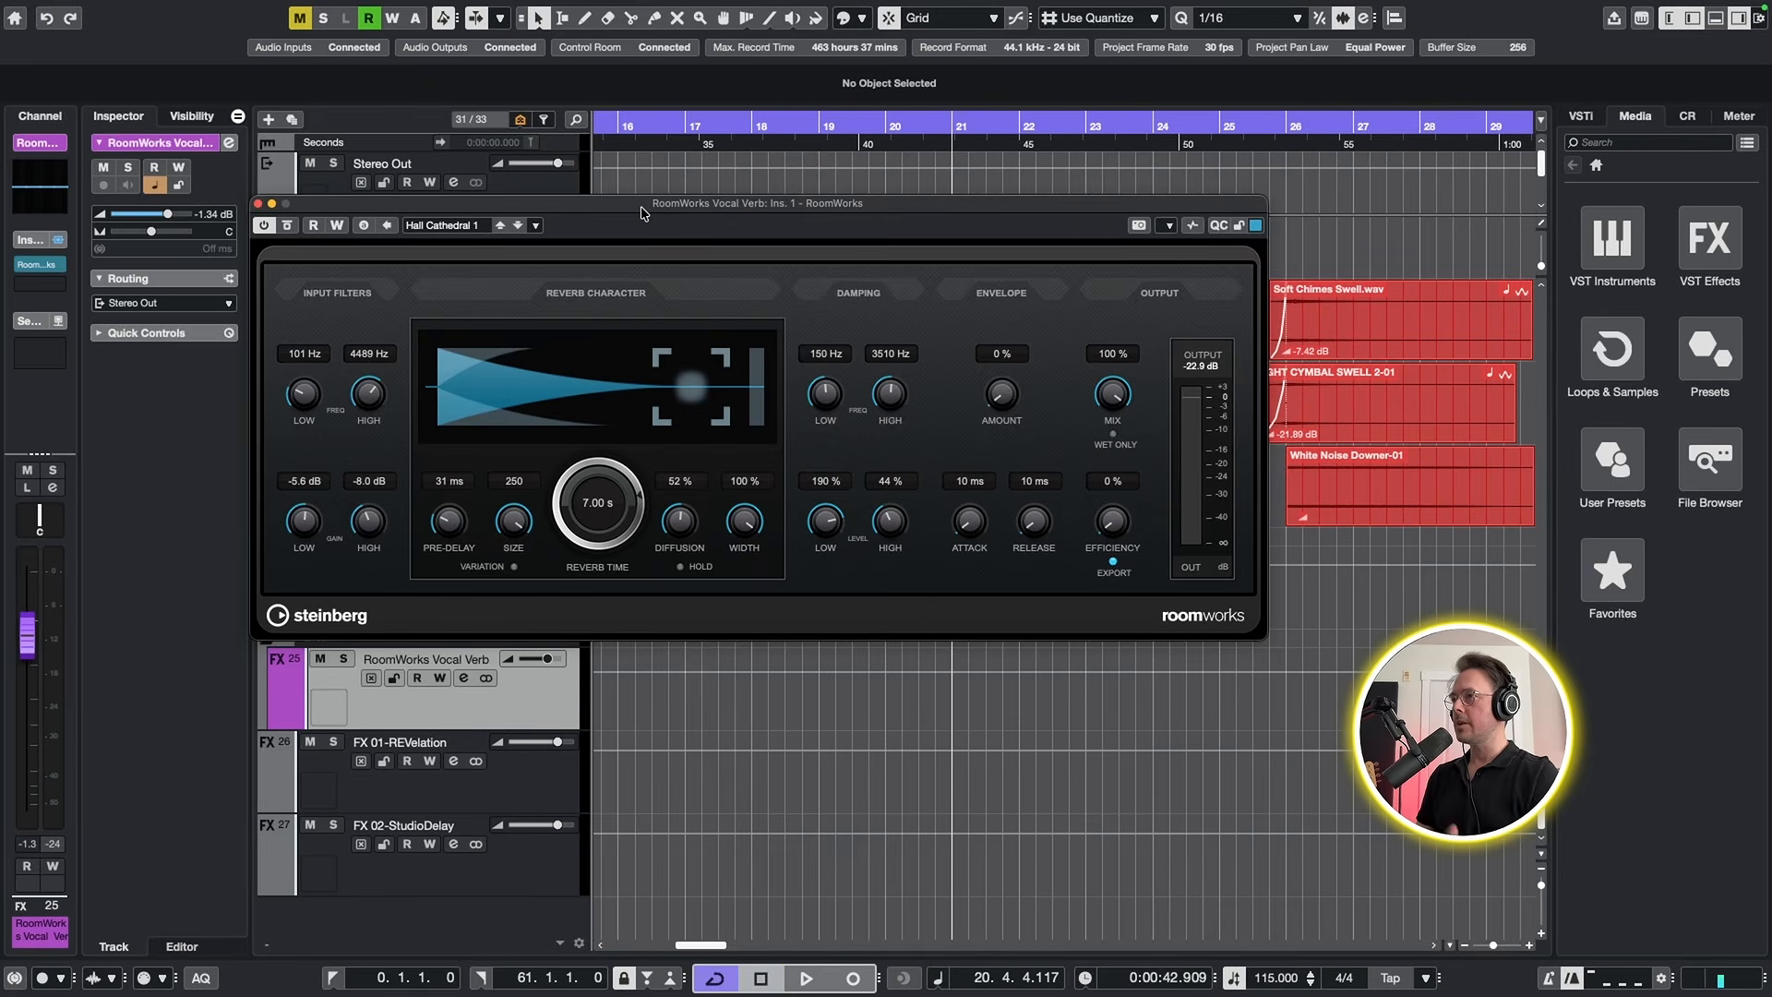
# - Solo the RoomWorks Vocal Verb track and, during playback, sweep the input filter's high frequency to 22000 Hz and down to 2623 Hz
pyautogui.press('s')
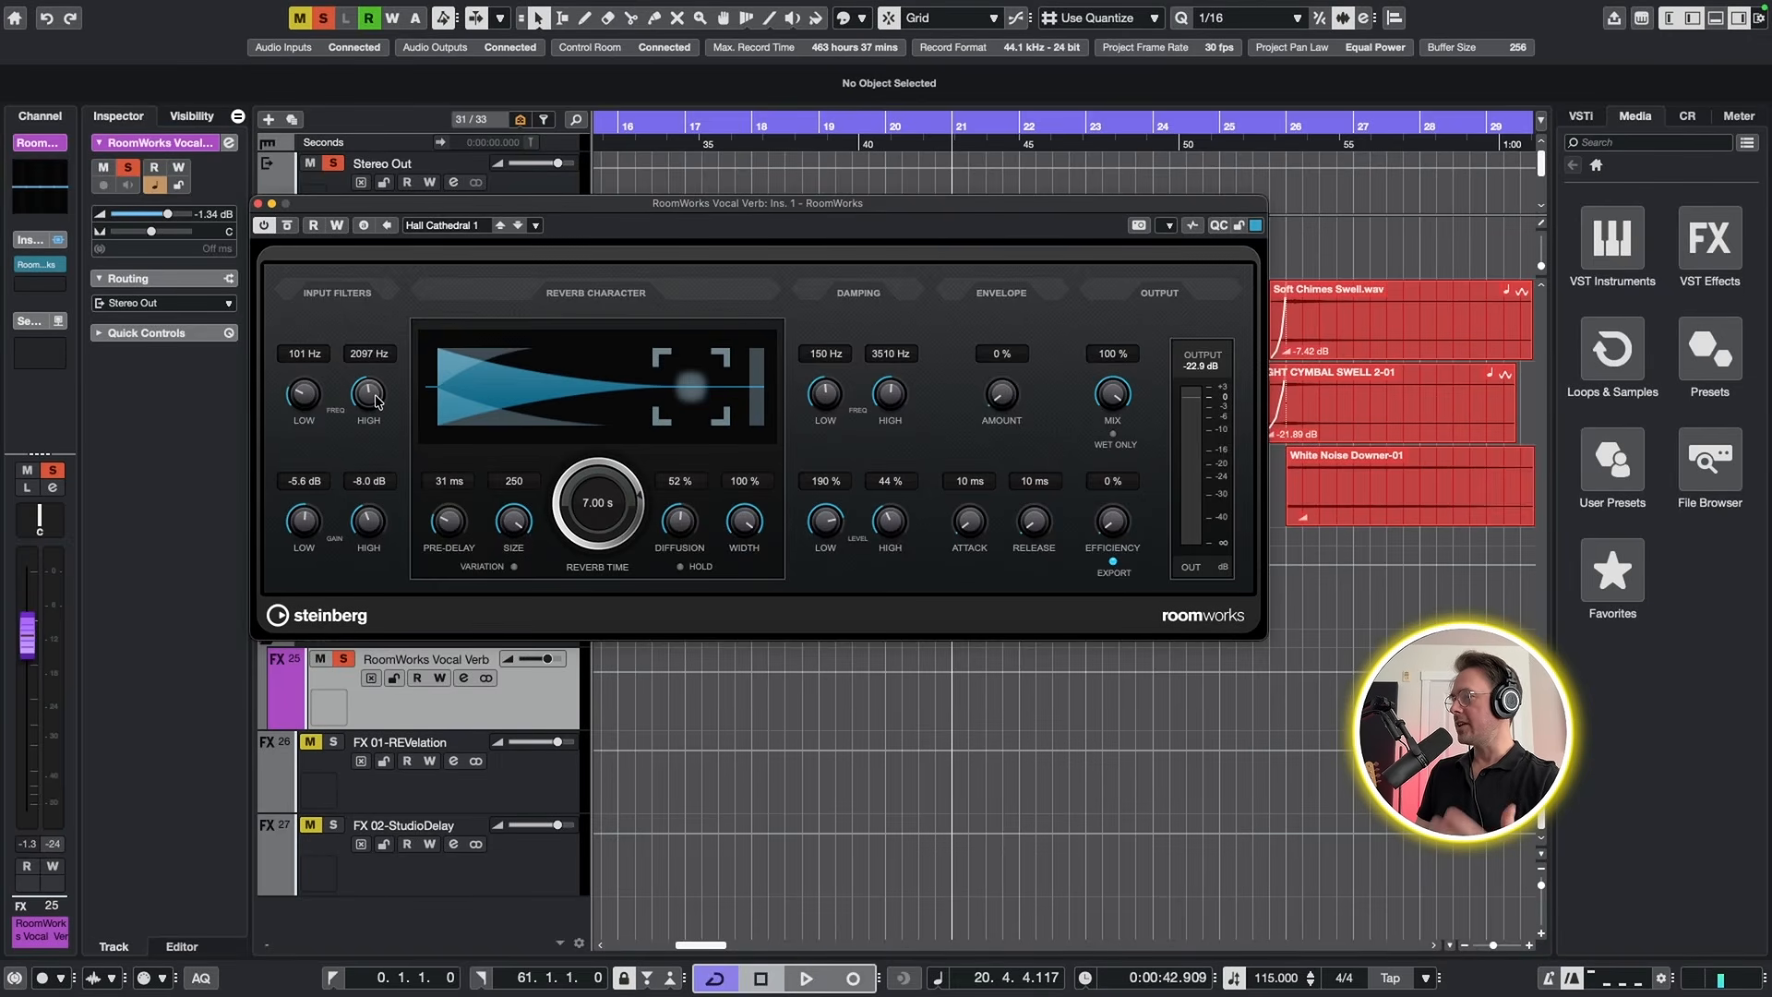
pyautogui.moveTo(376, 399); pyautogui.dragTo(394, 323)
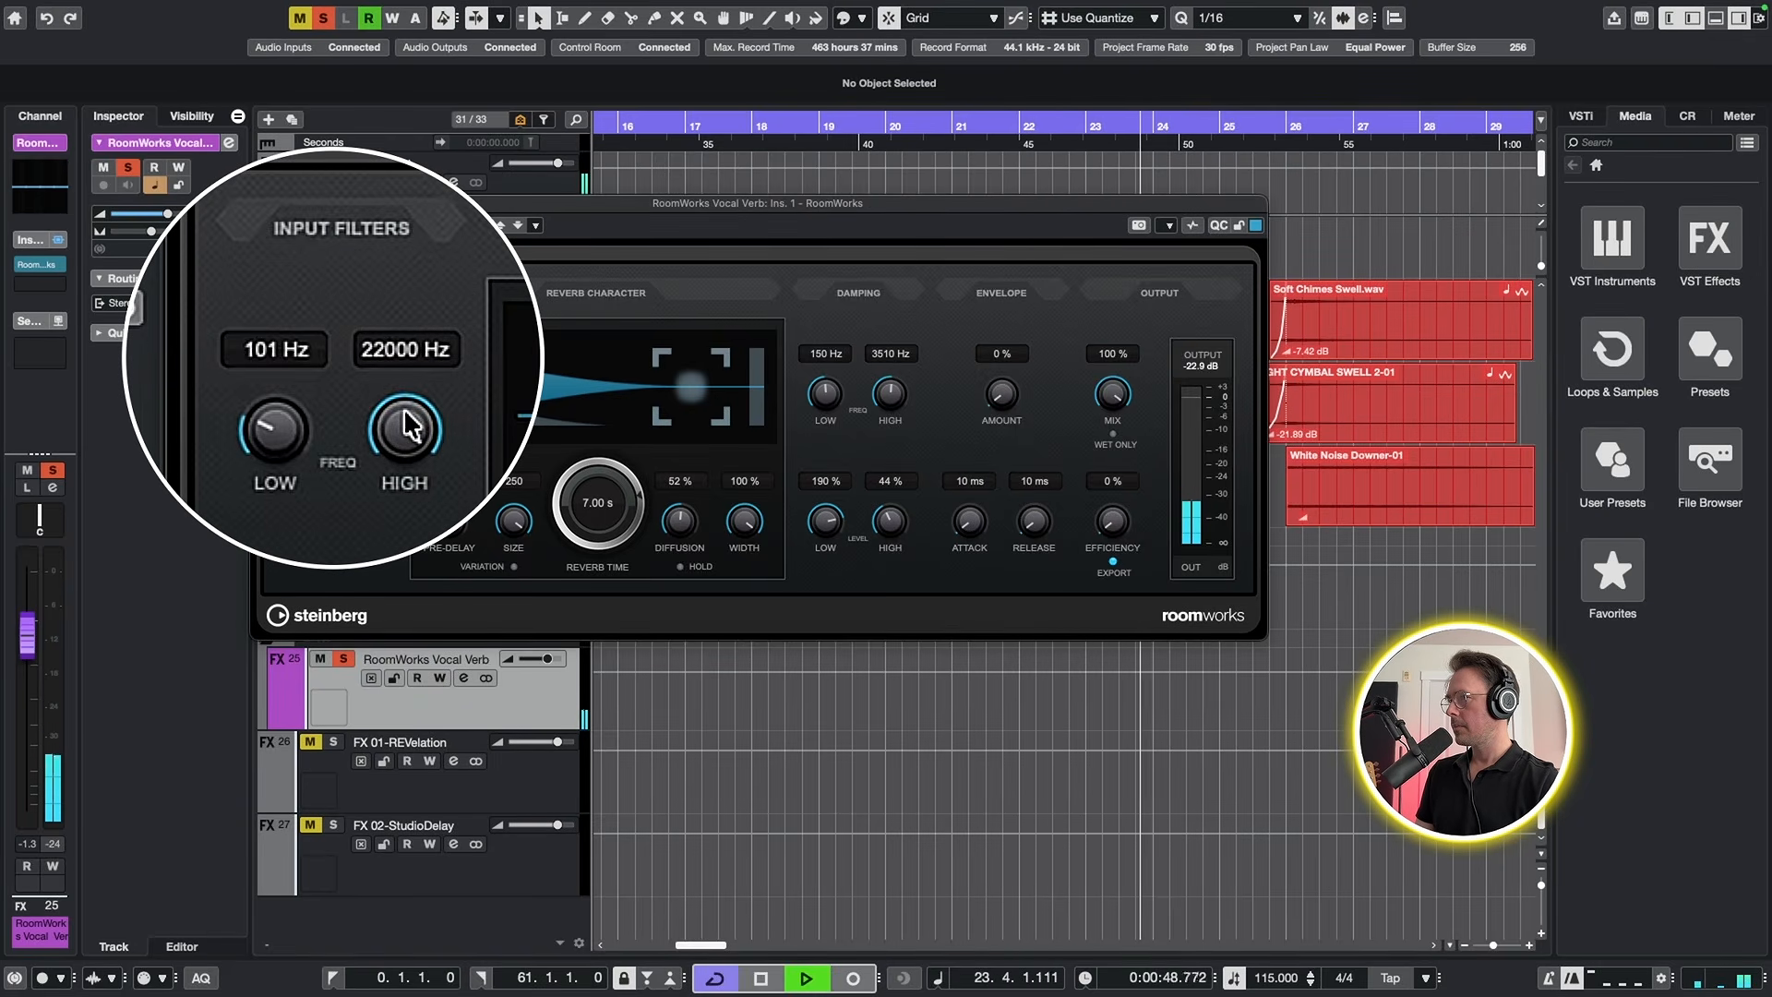
pyautogui.moveTo(411, 429); pyautogui.dragTo(375, 561)
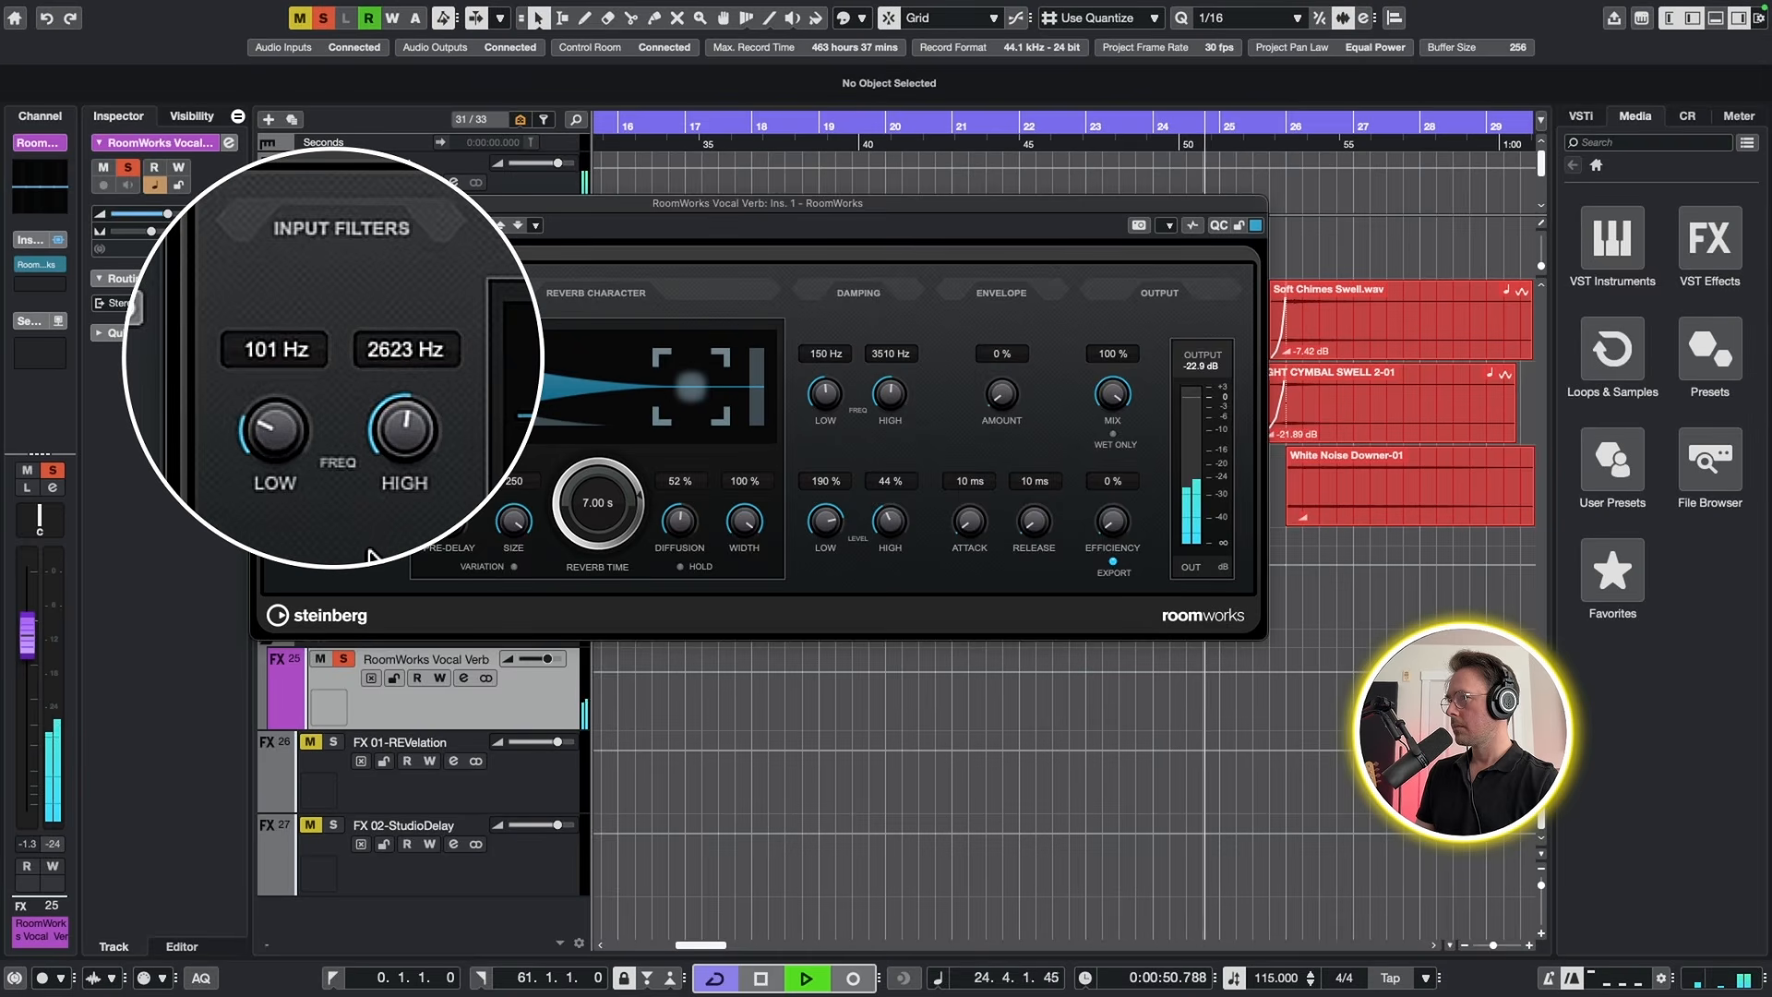
pyautogui.press('space')
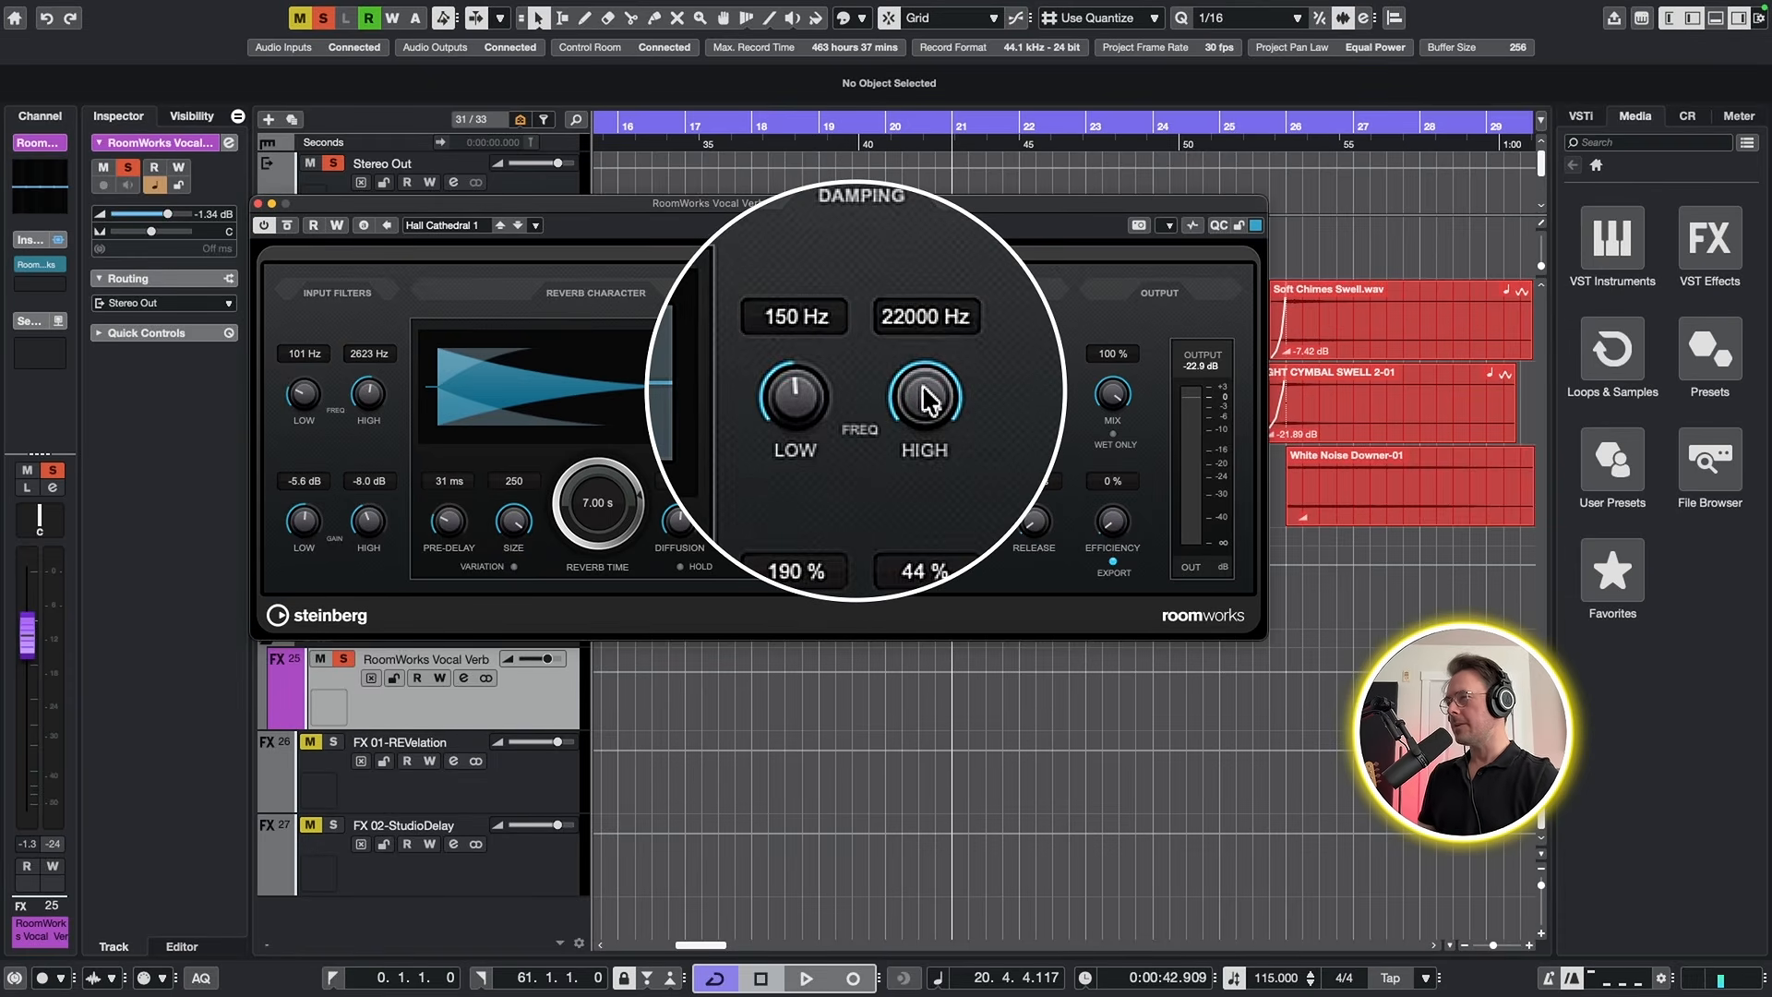
# - Lower the damping high frequency to 2851 Hz while the soloed reverb plays, and stop playback
pyautogui.press('space')
pyautogui.moveTo(927, 401); pyautogui.dragTo(924, 423)
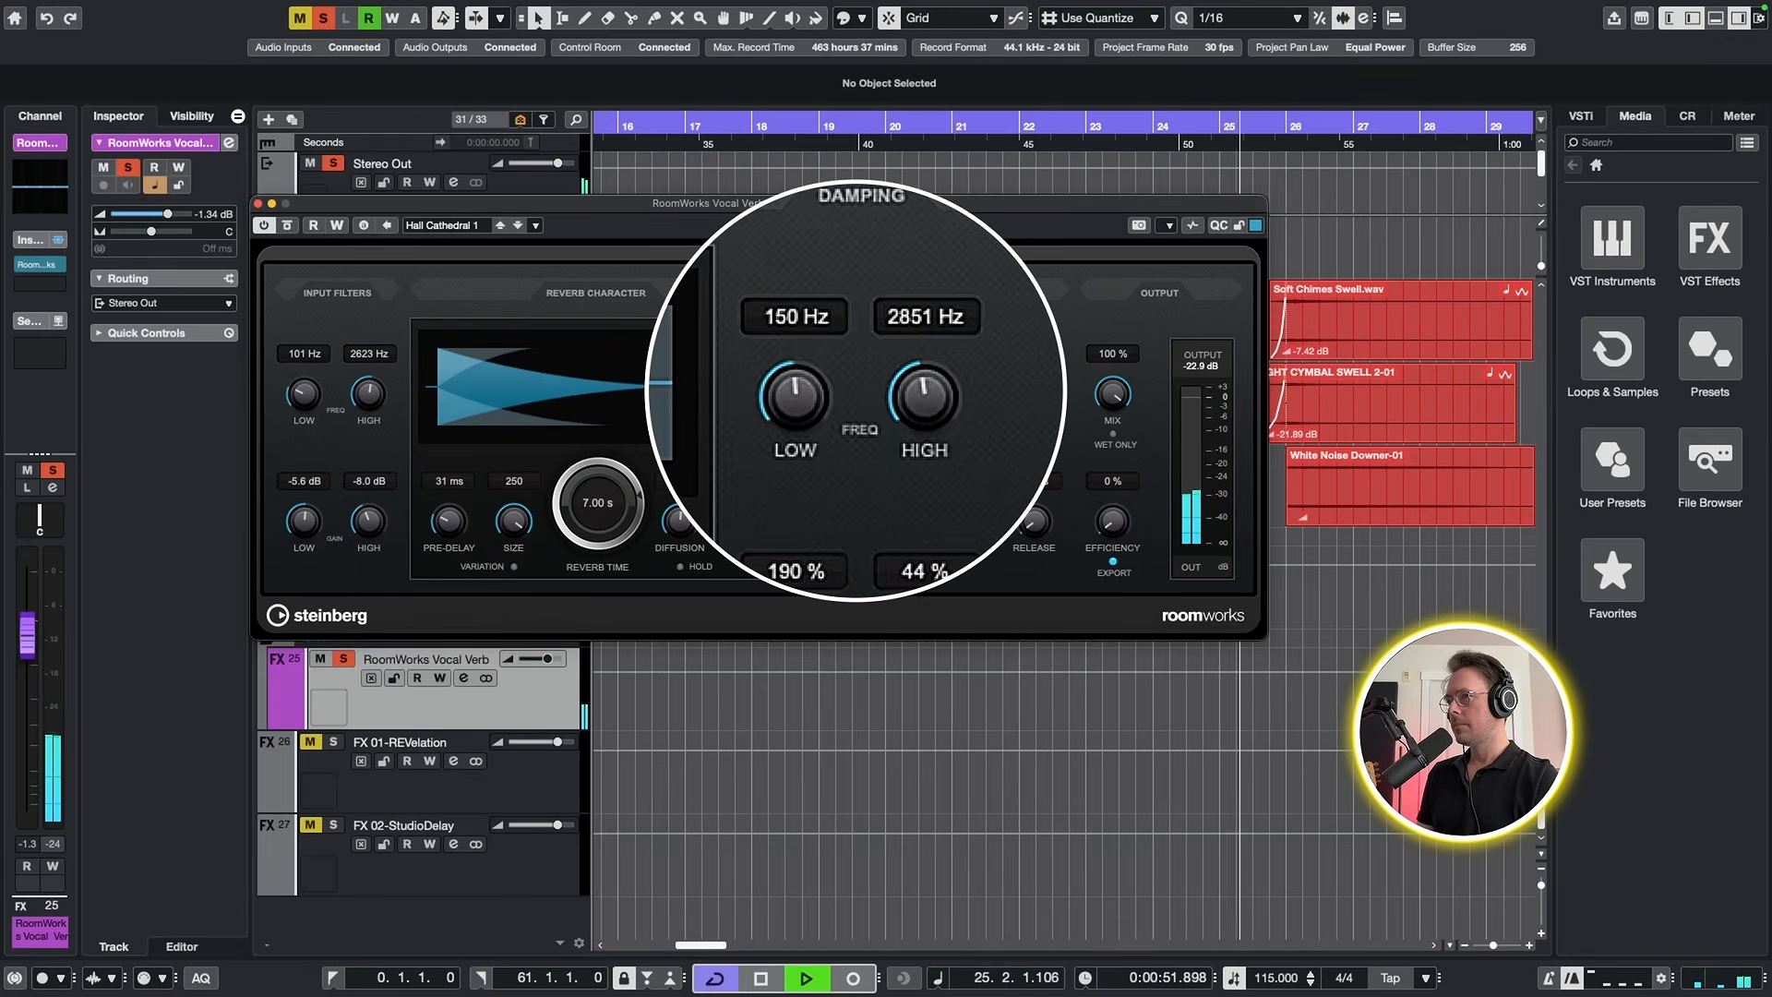
pyautogui.press('space')
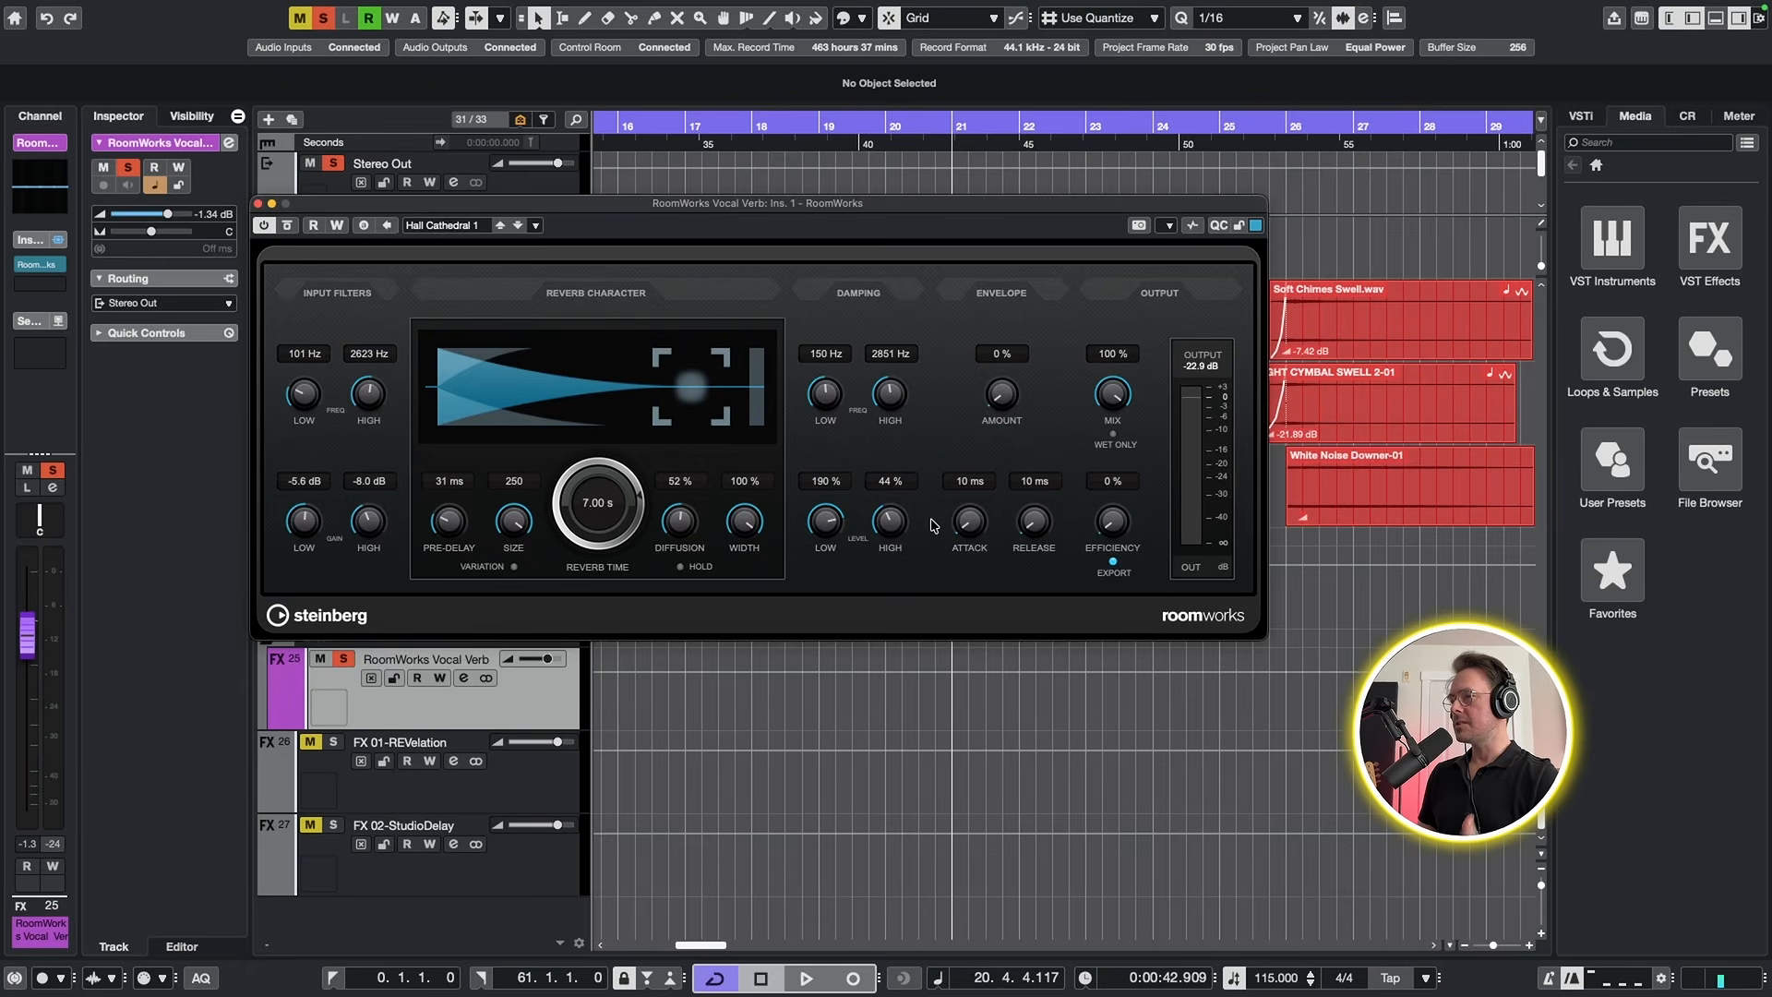
# - Try different damping levels and set the low level to 161 % and the high level to 21 %
pyautogui.moveTo(891, 519); pyautogui.dragTo(904, 486)
pyautogui.moveTo(966, 401); pyautogui.dragTo(951, 453)
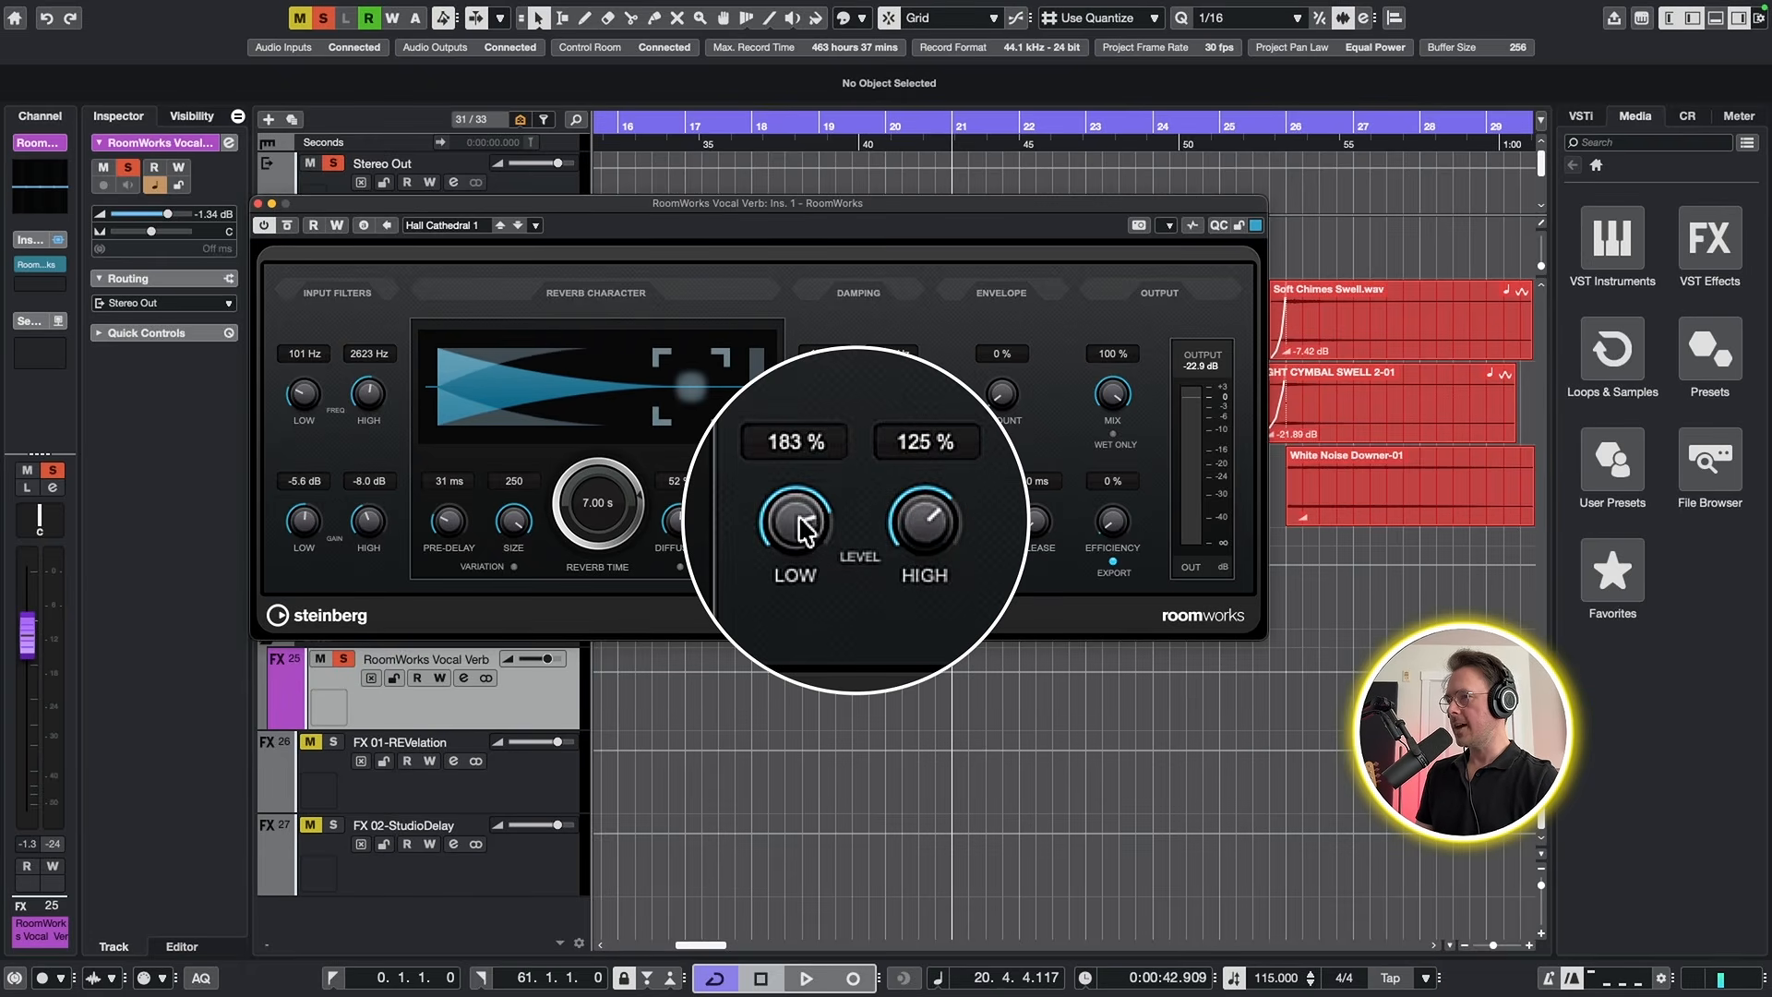
pyautogui.moveTo(788, 558); pyautogui.dragTo(785, 547)
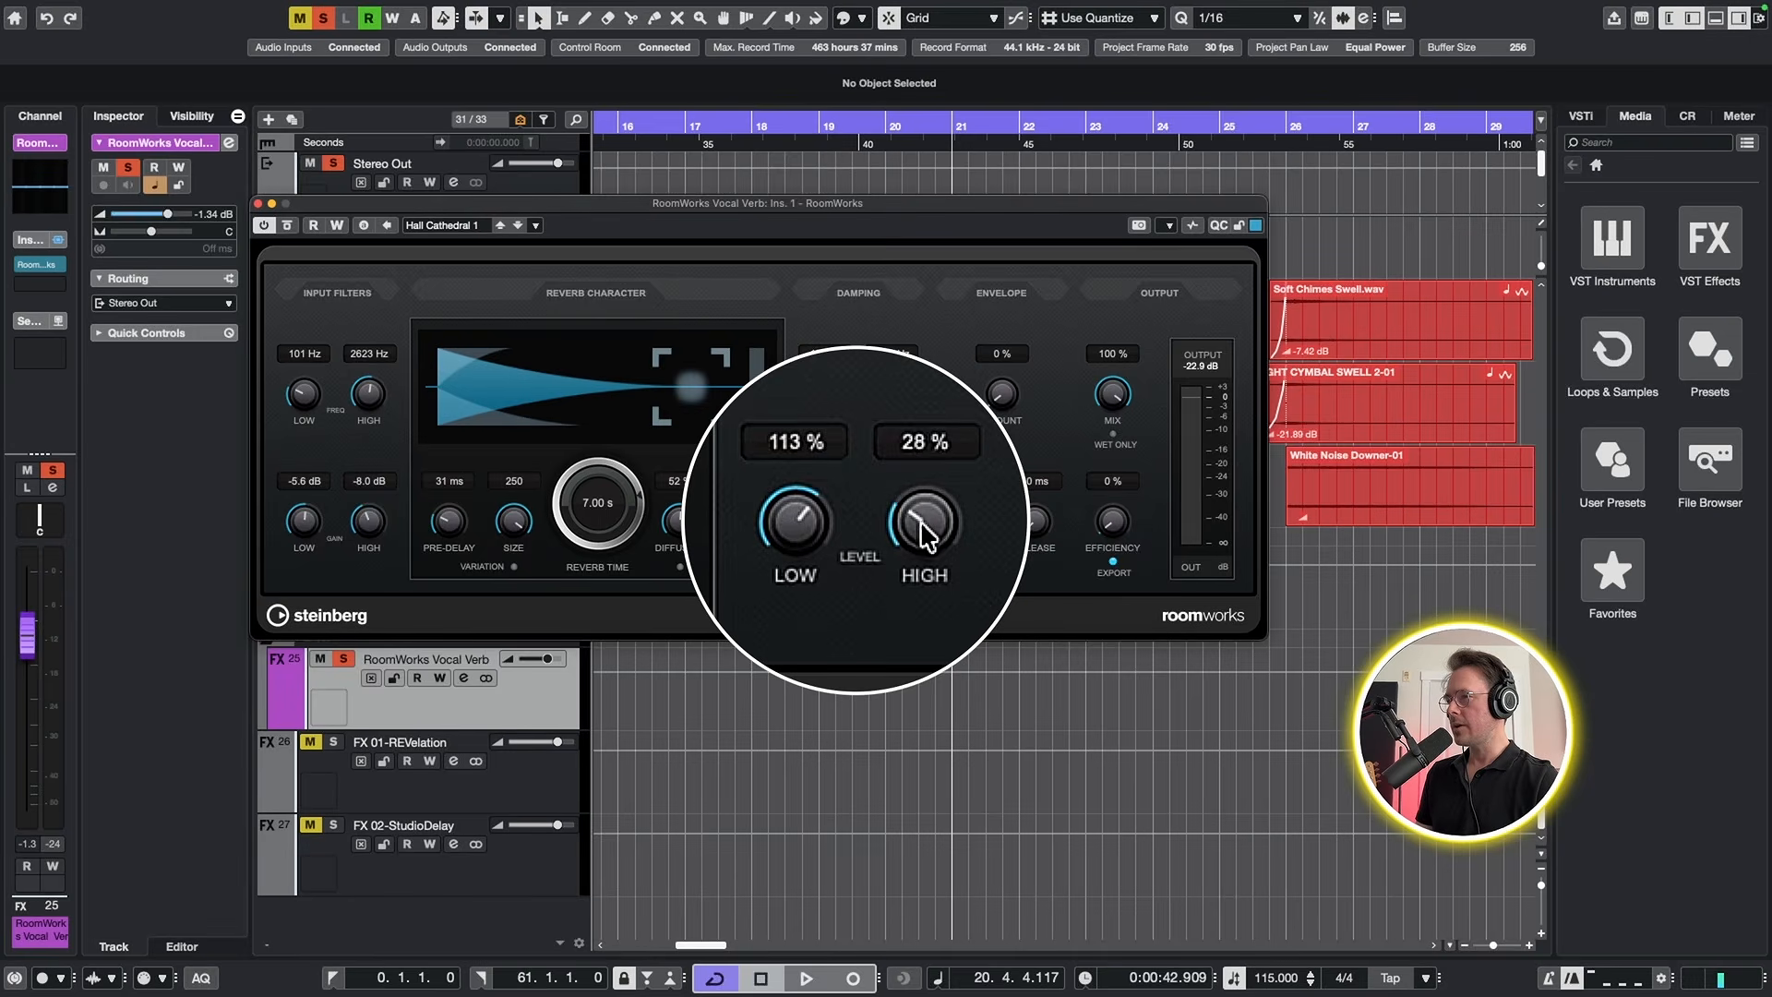
pyautogui.moveTo(888, 527); pyautogui.dragTo(888, 530)
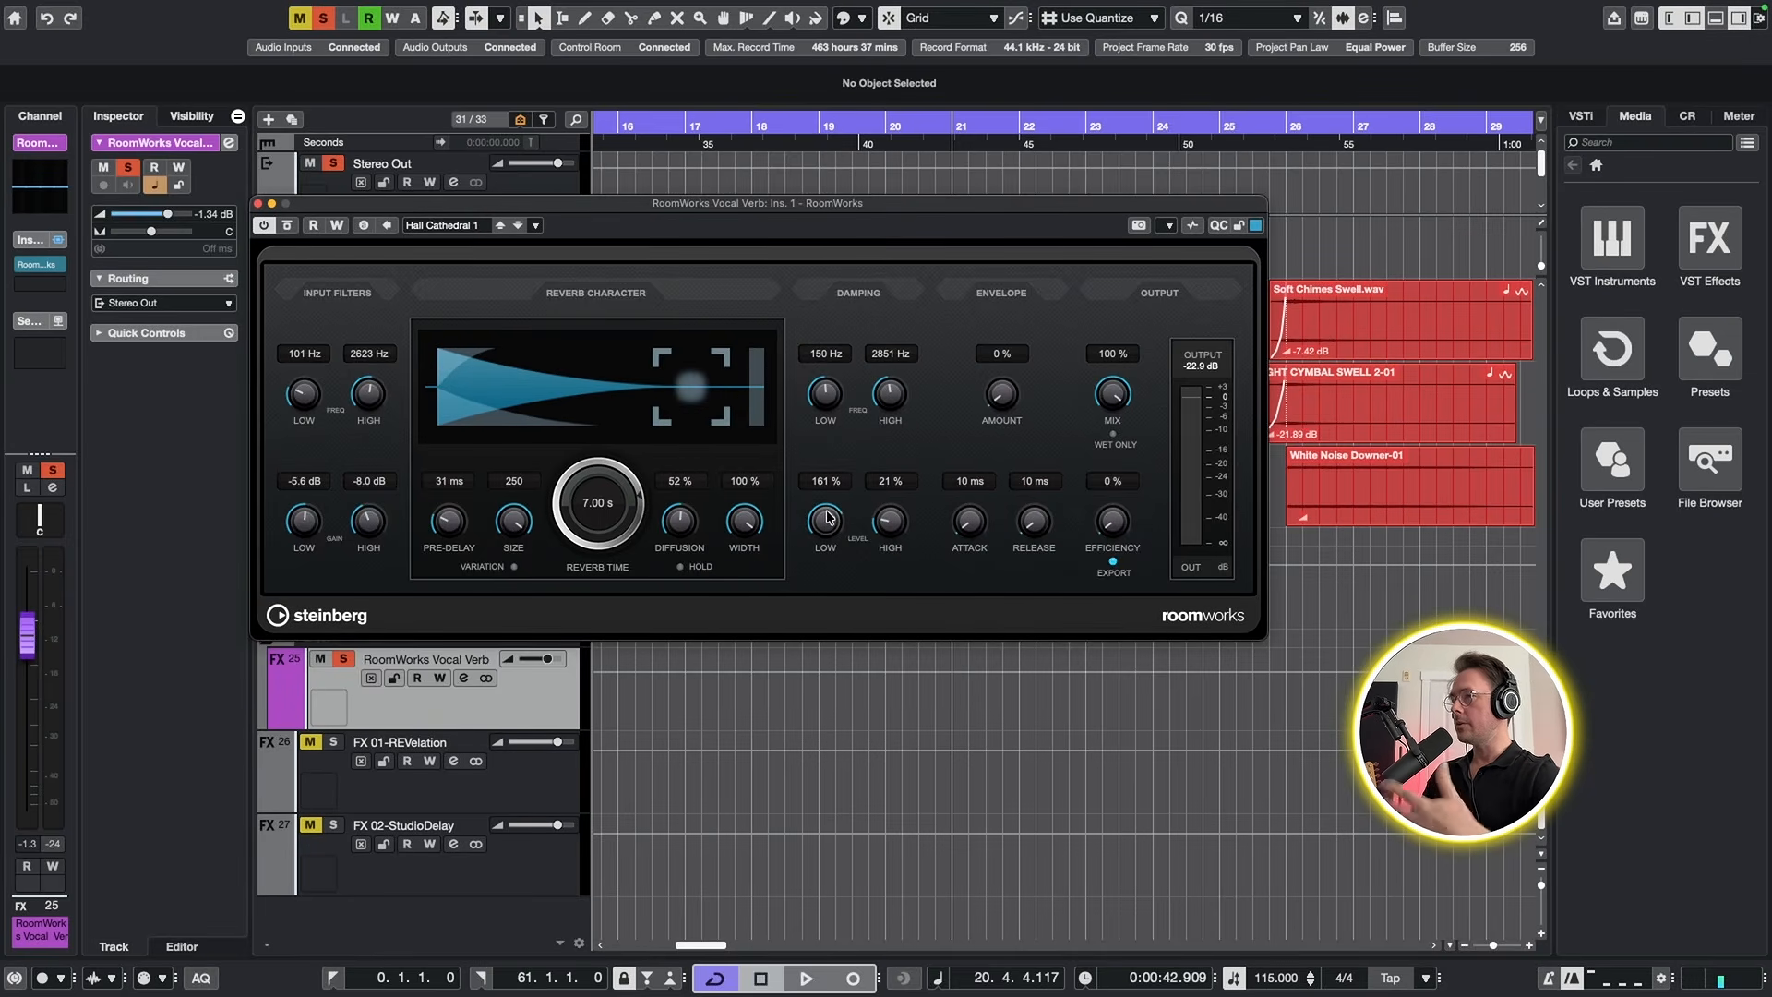
# - Play the arrangement from just before bar 9, and select the four signature and guitar ping events starting around bar 13 during playback
pyautogui.press('space')
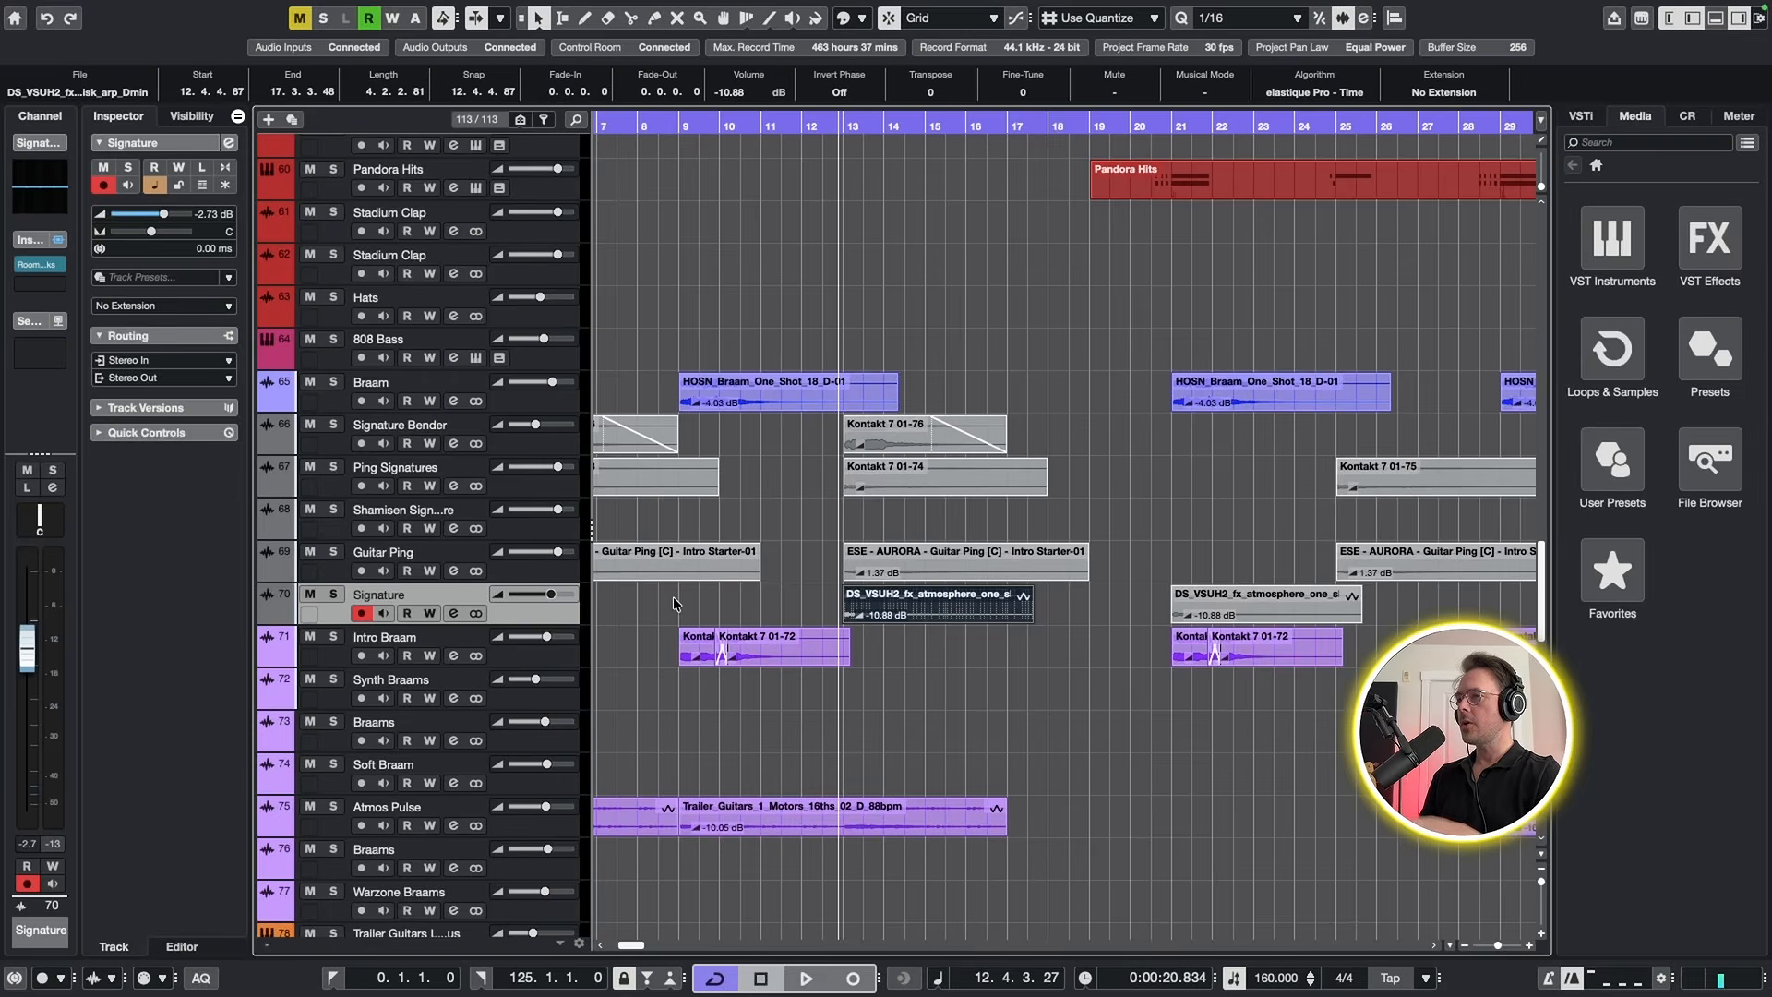
pyautogui.click(673, 595)
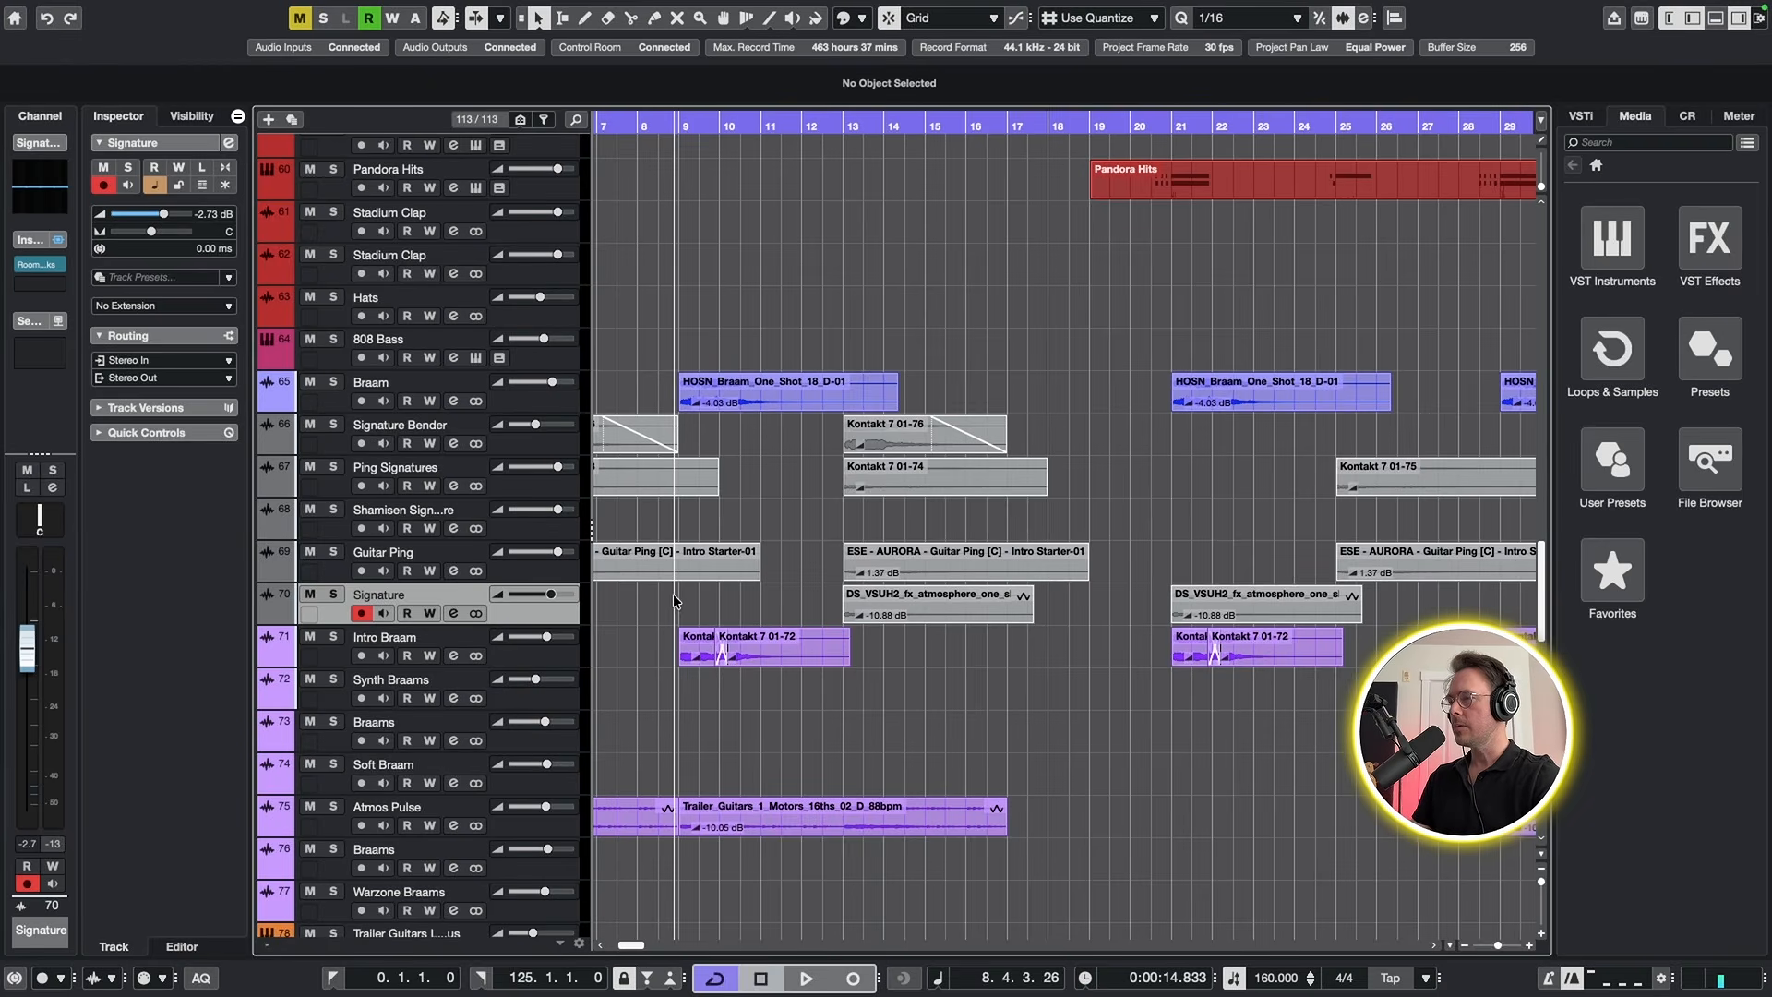
pyautogui.press('space')
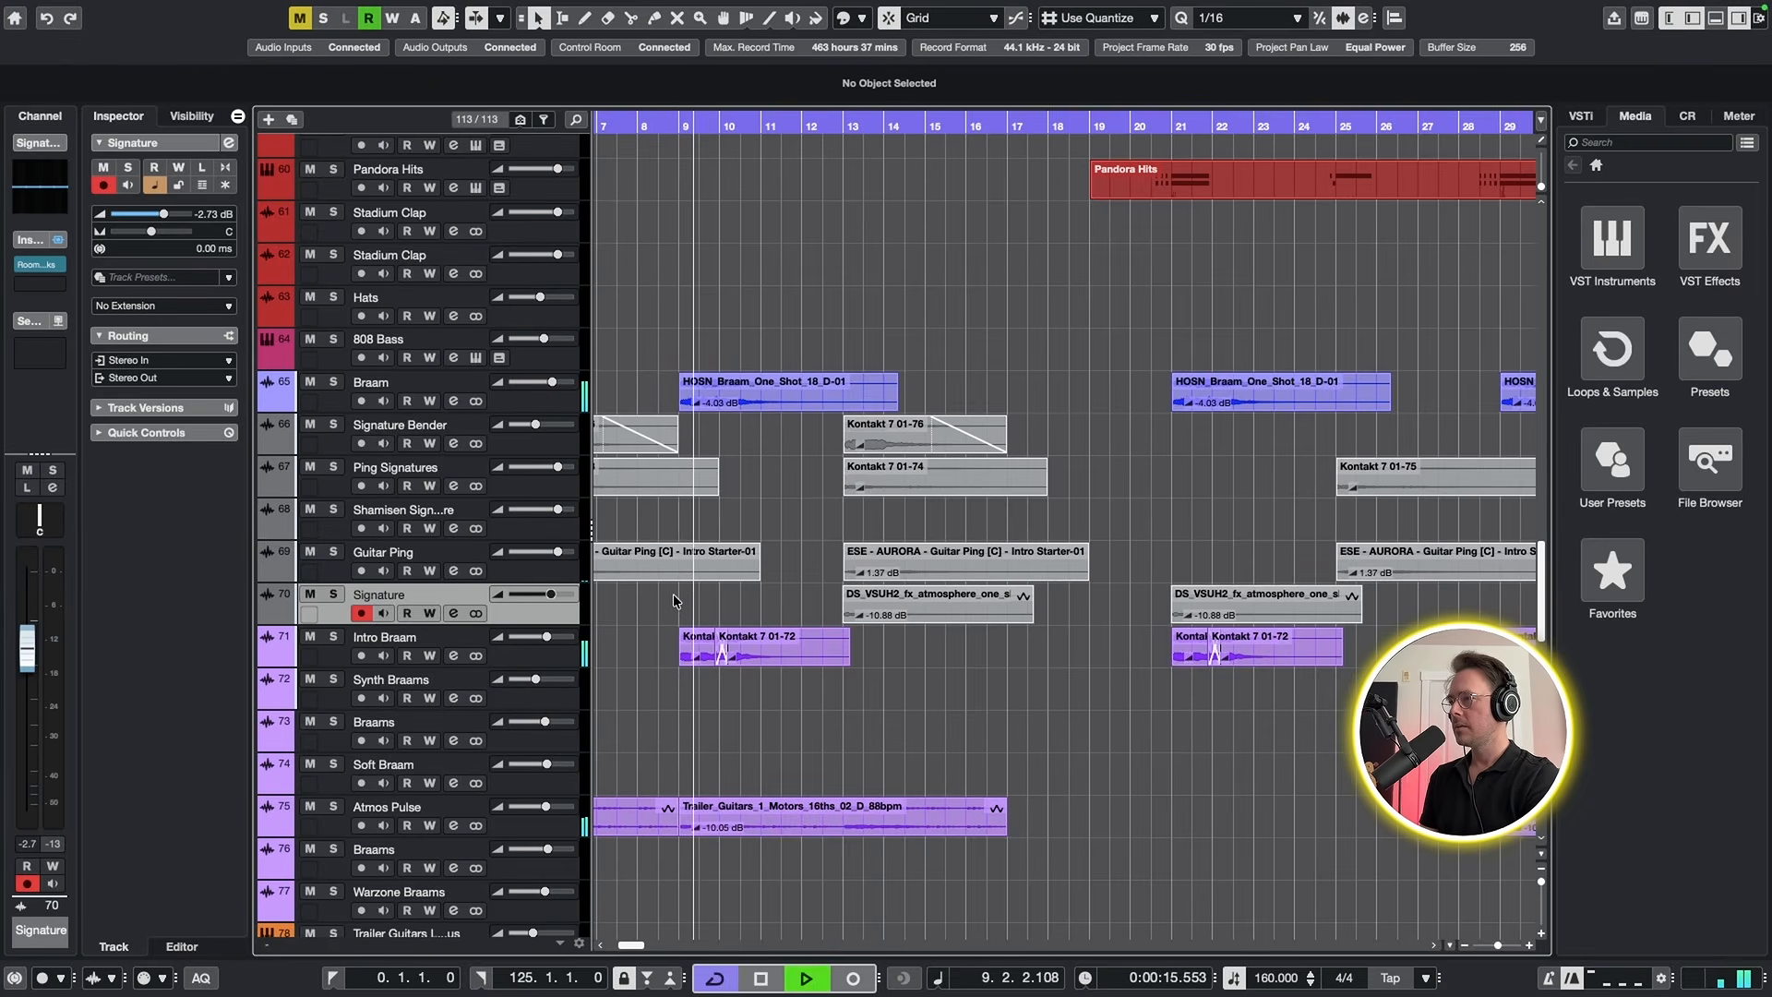
pyautogui.scroll(3, 956, 600)
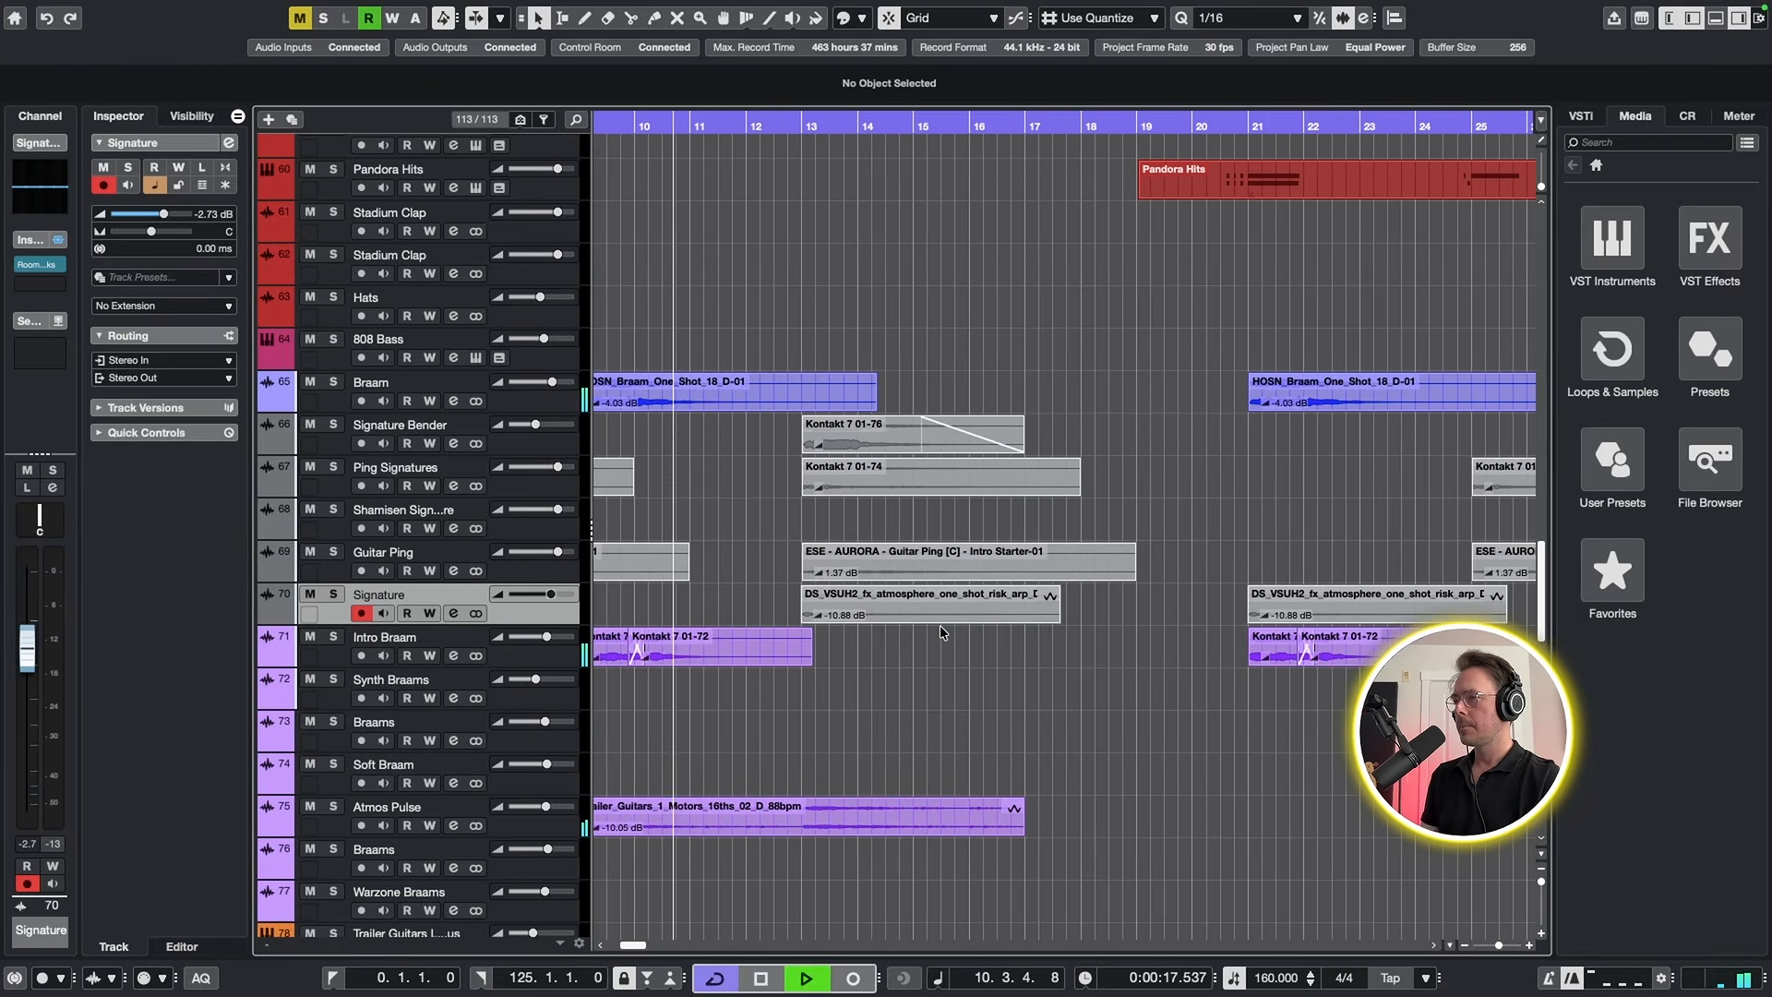
pyautogui.moveTo(933, 639); pyautogui.dragTo(872, 422)
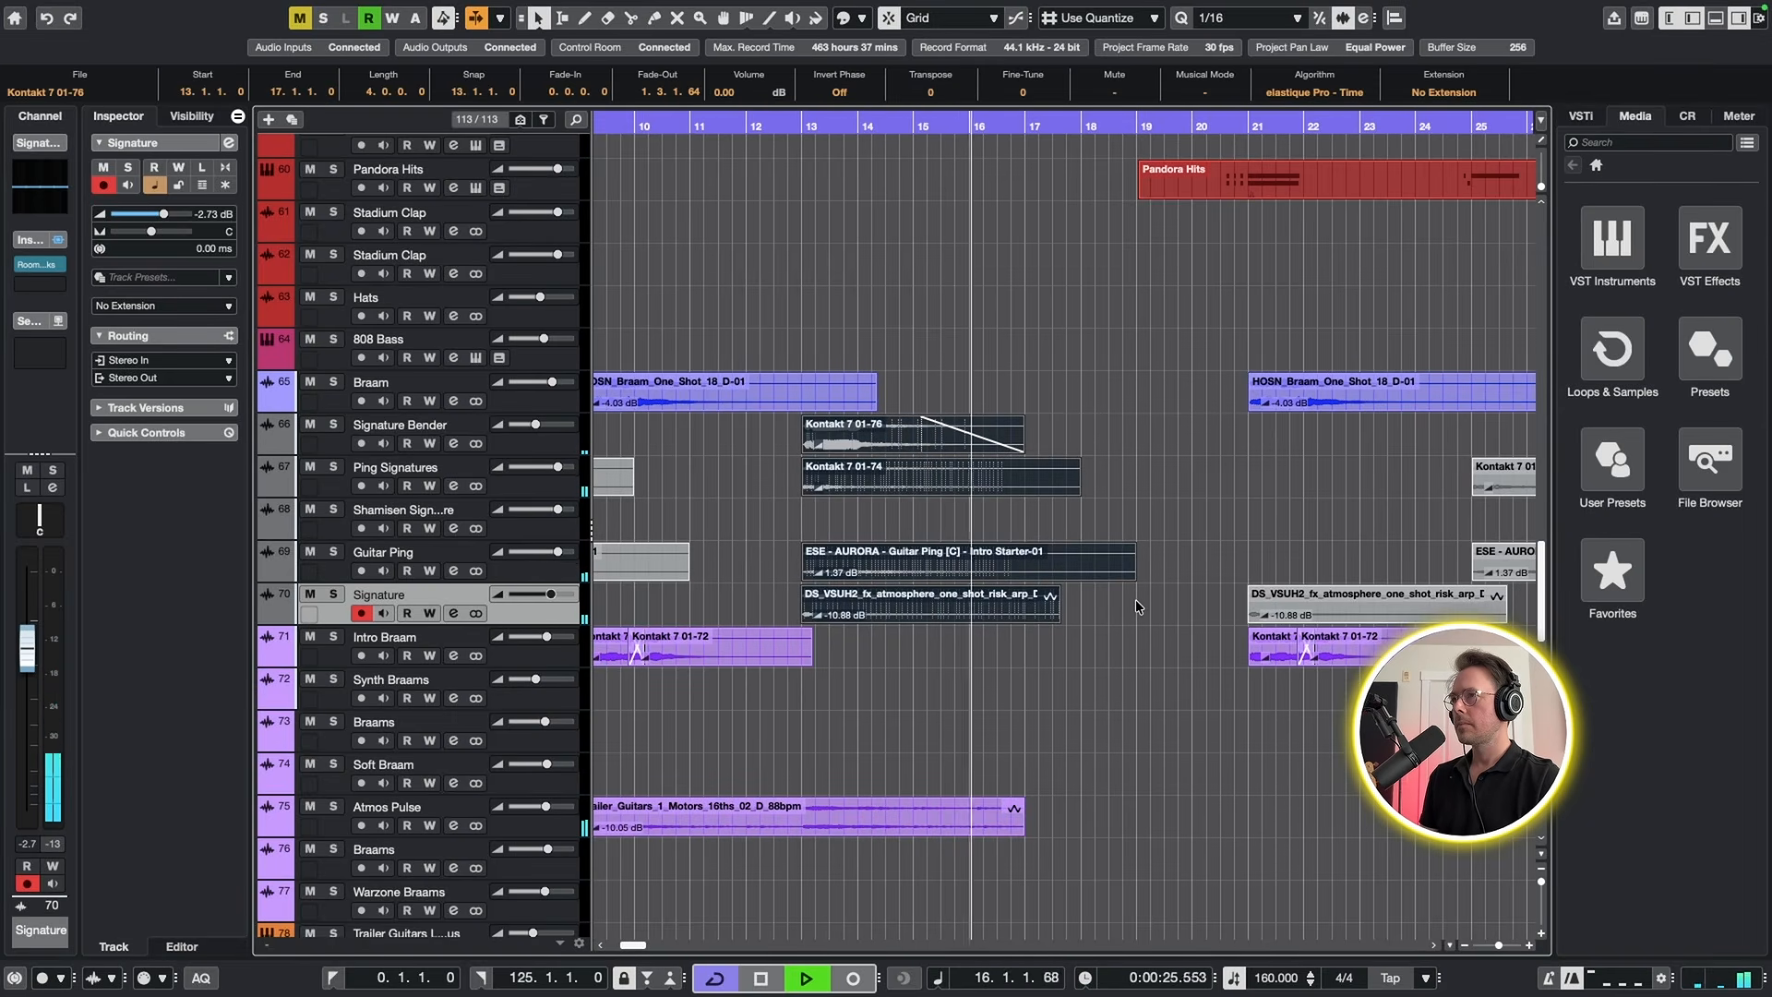
pyautogui.press('space')
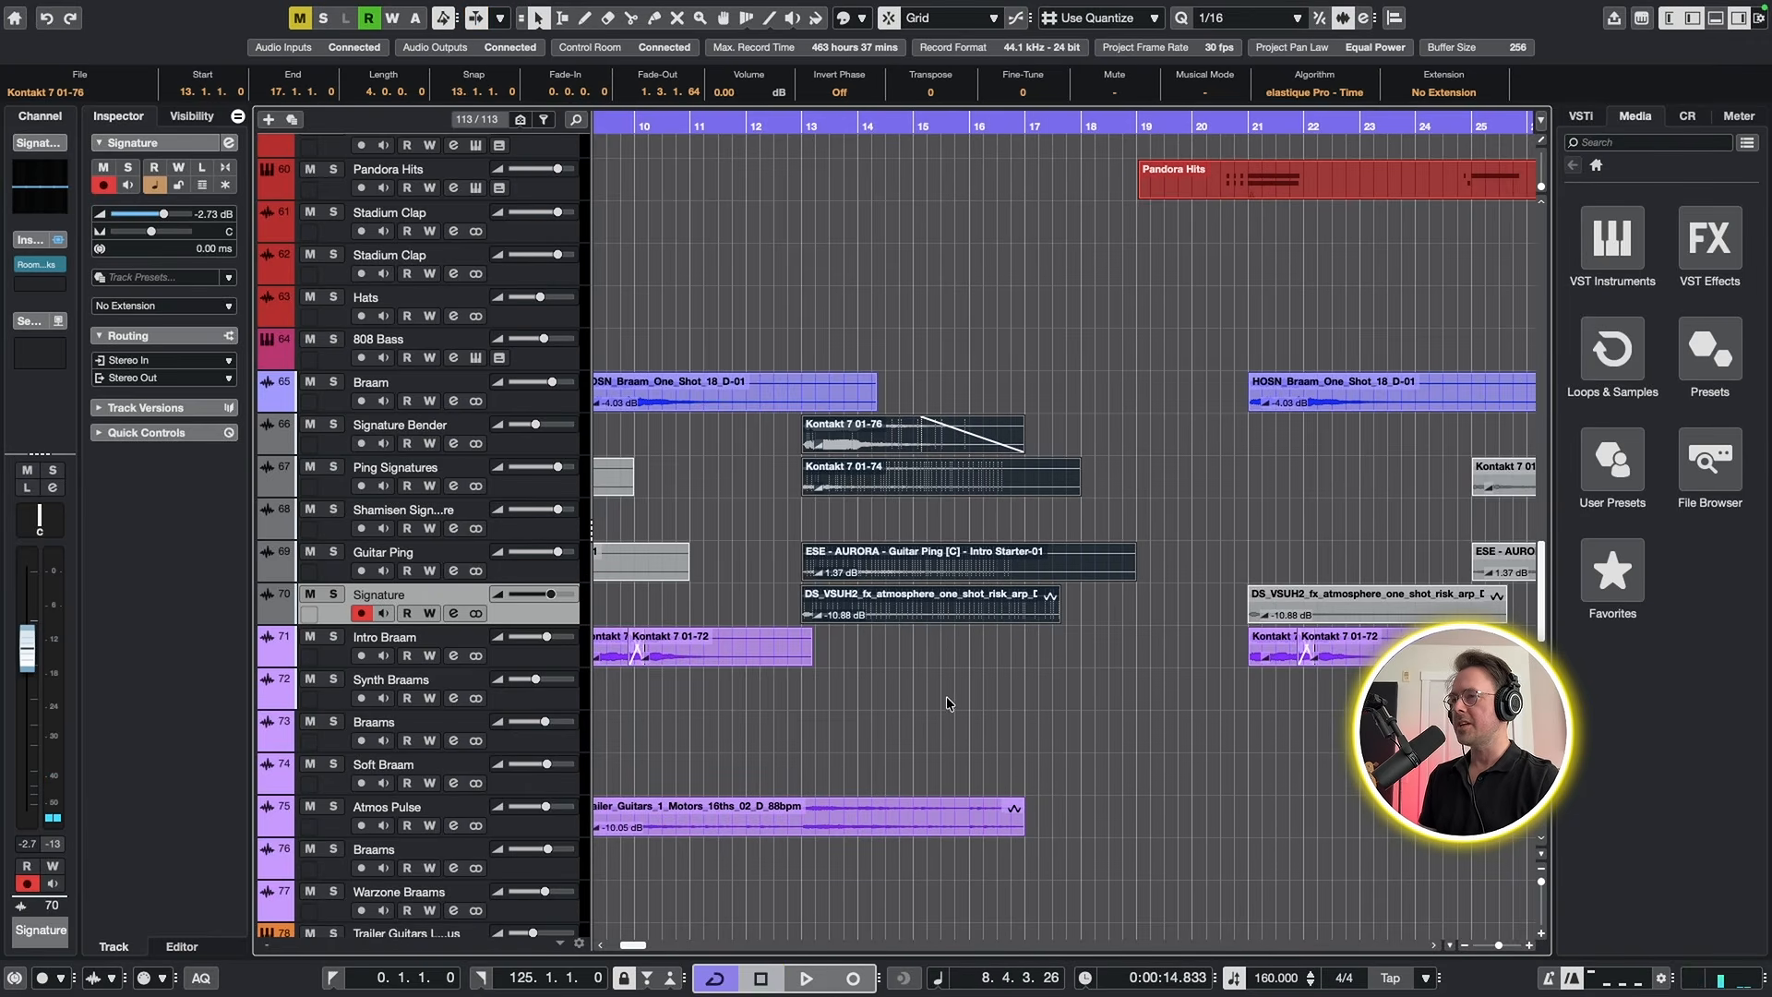
# - Solo the Signature track and play its atmosphere one-shot event from just before bar 13
pyautogui.click(1023, 152)
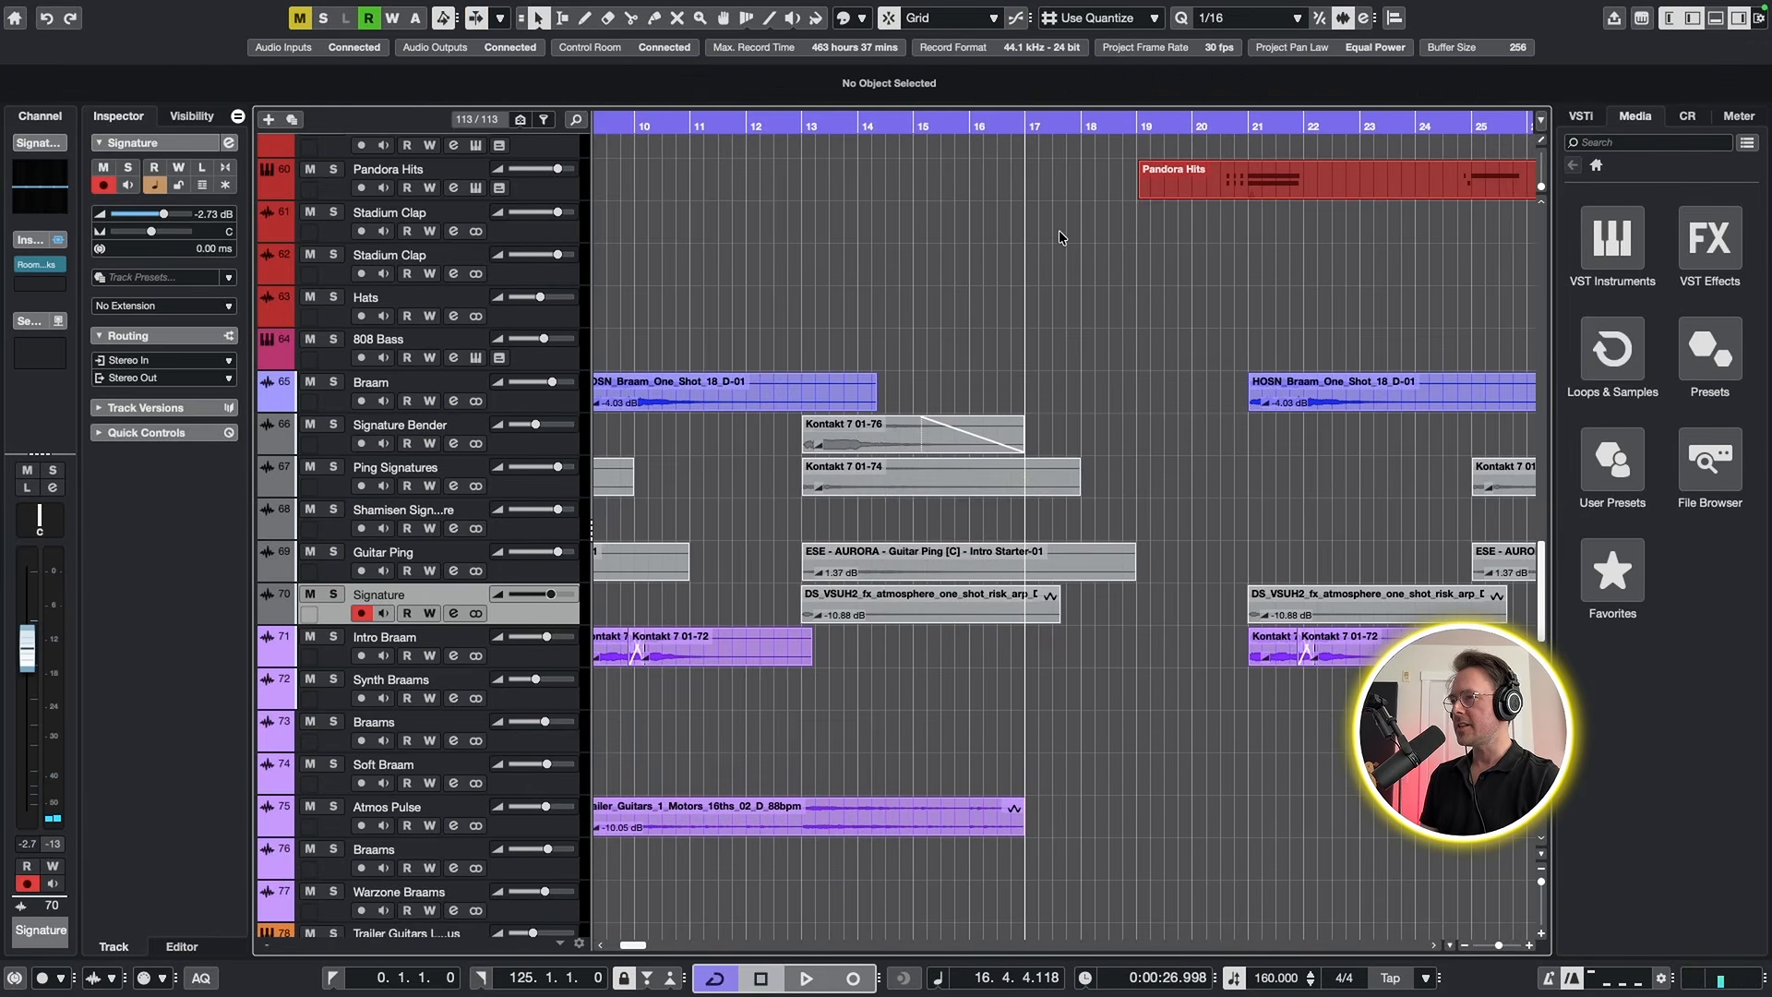
pyautogui.click(334, 595)
pyautogui.click(797, 605)
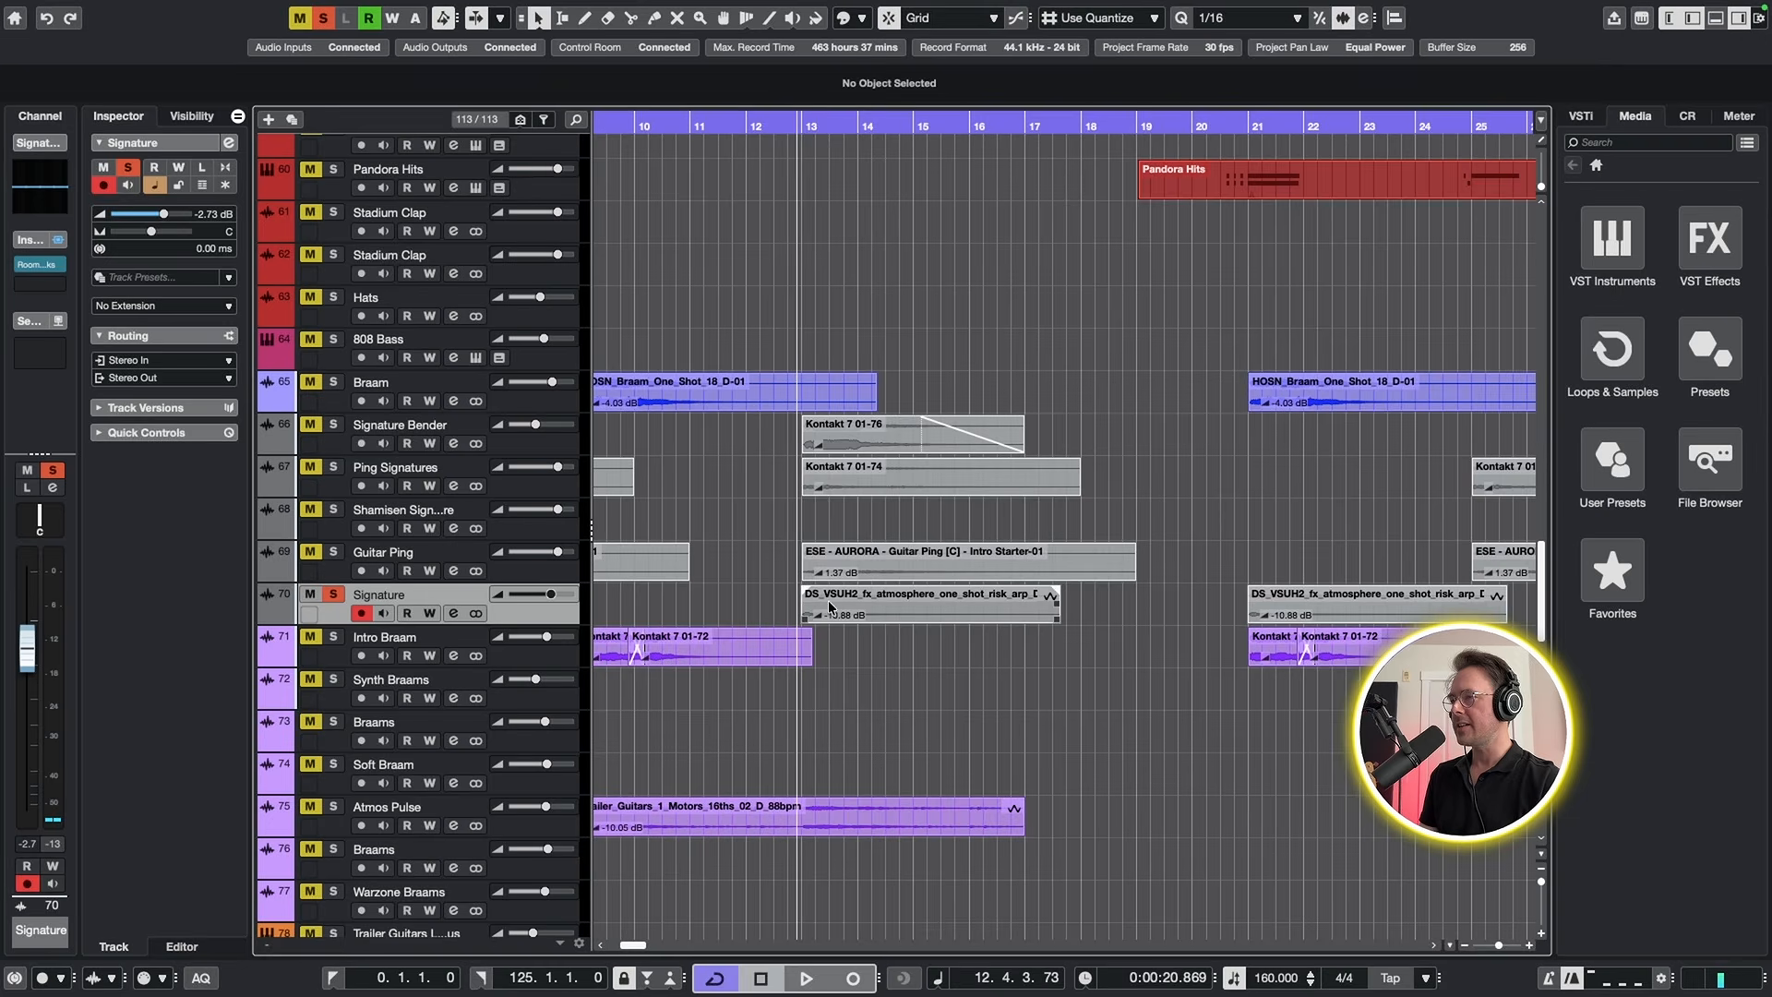
pyautogui.click(853, 607)
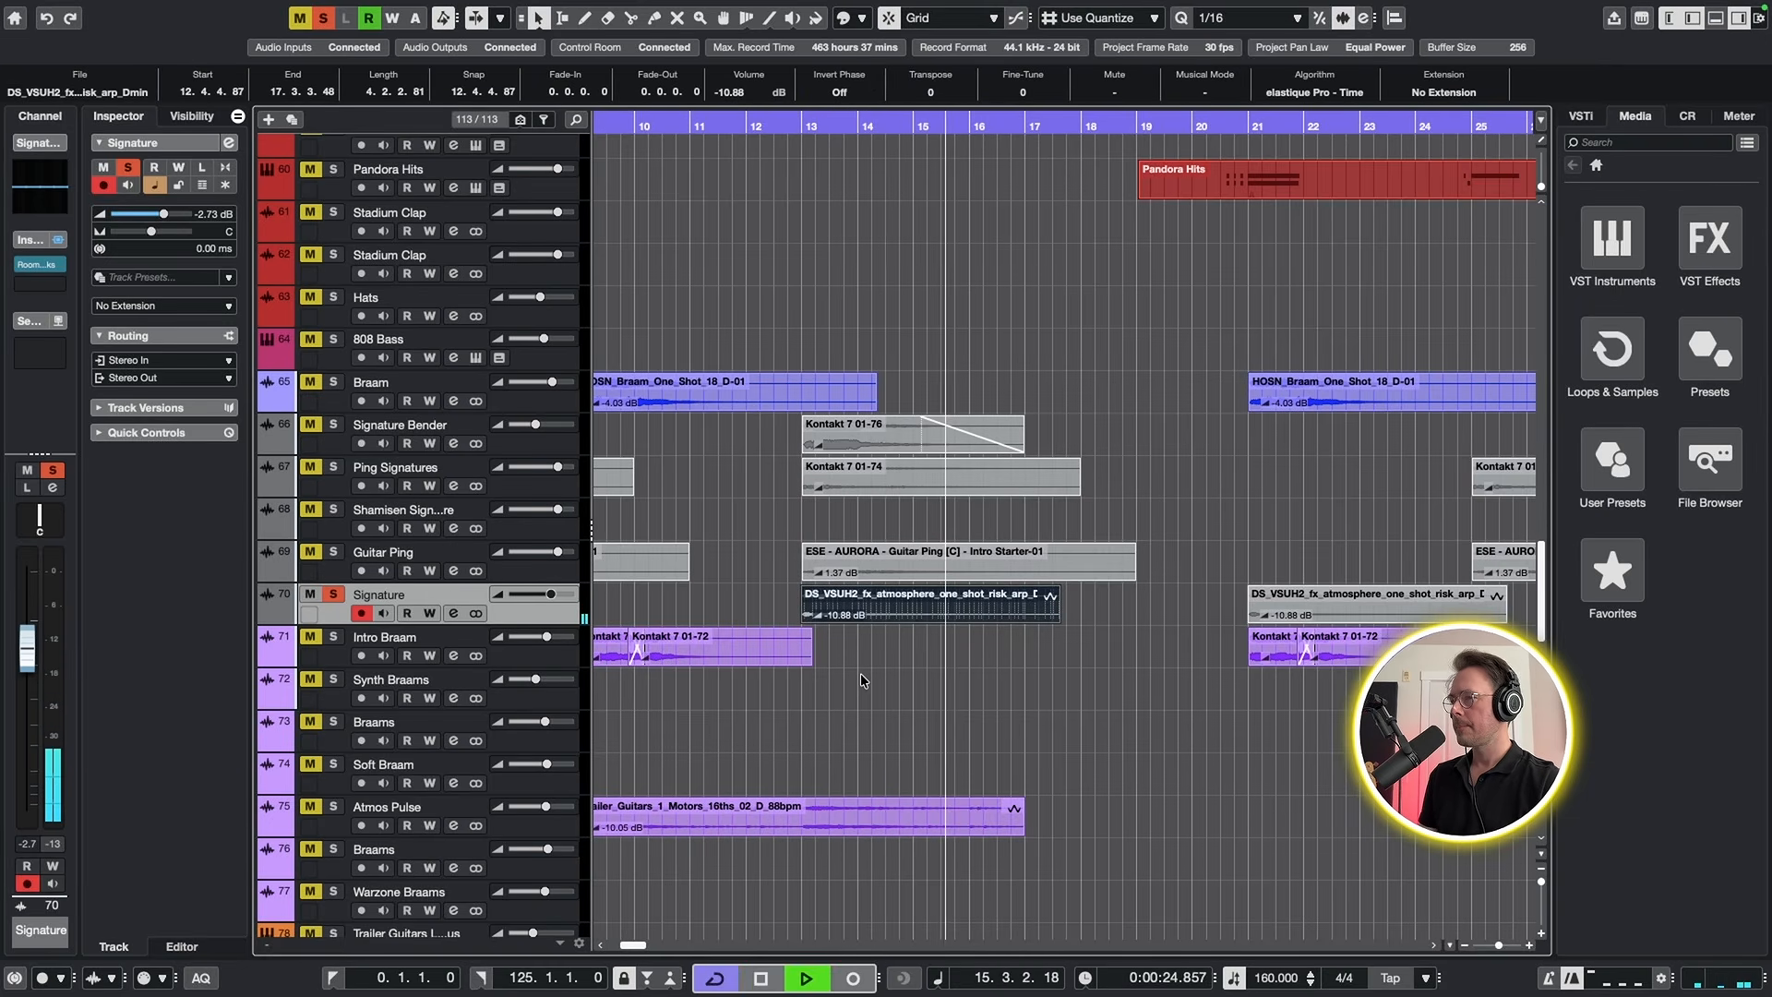
pyautogui.press('space')
# - Open RoomWorks on the Signature track with automation reading and writing enabled, and record Hold switching on just after bar 13 during playback
pyautogui.click(40, 265)
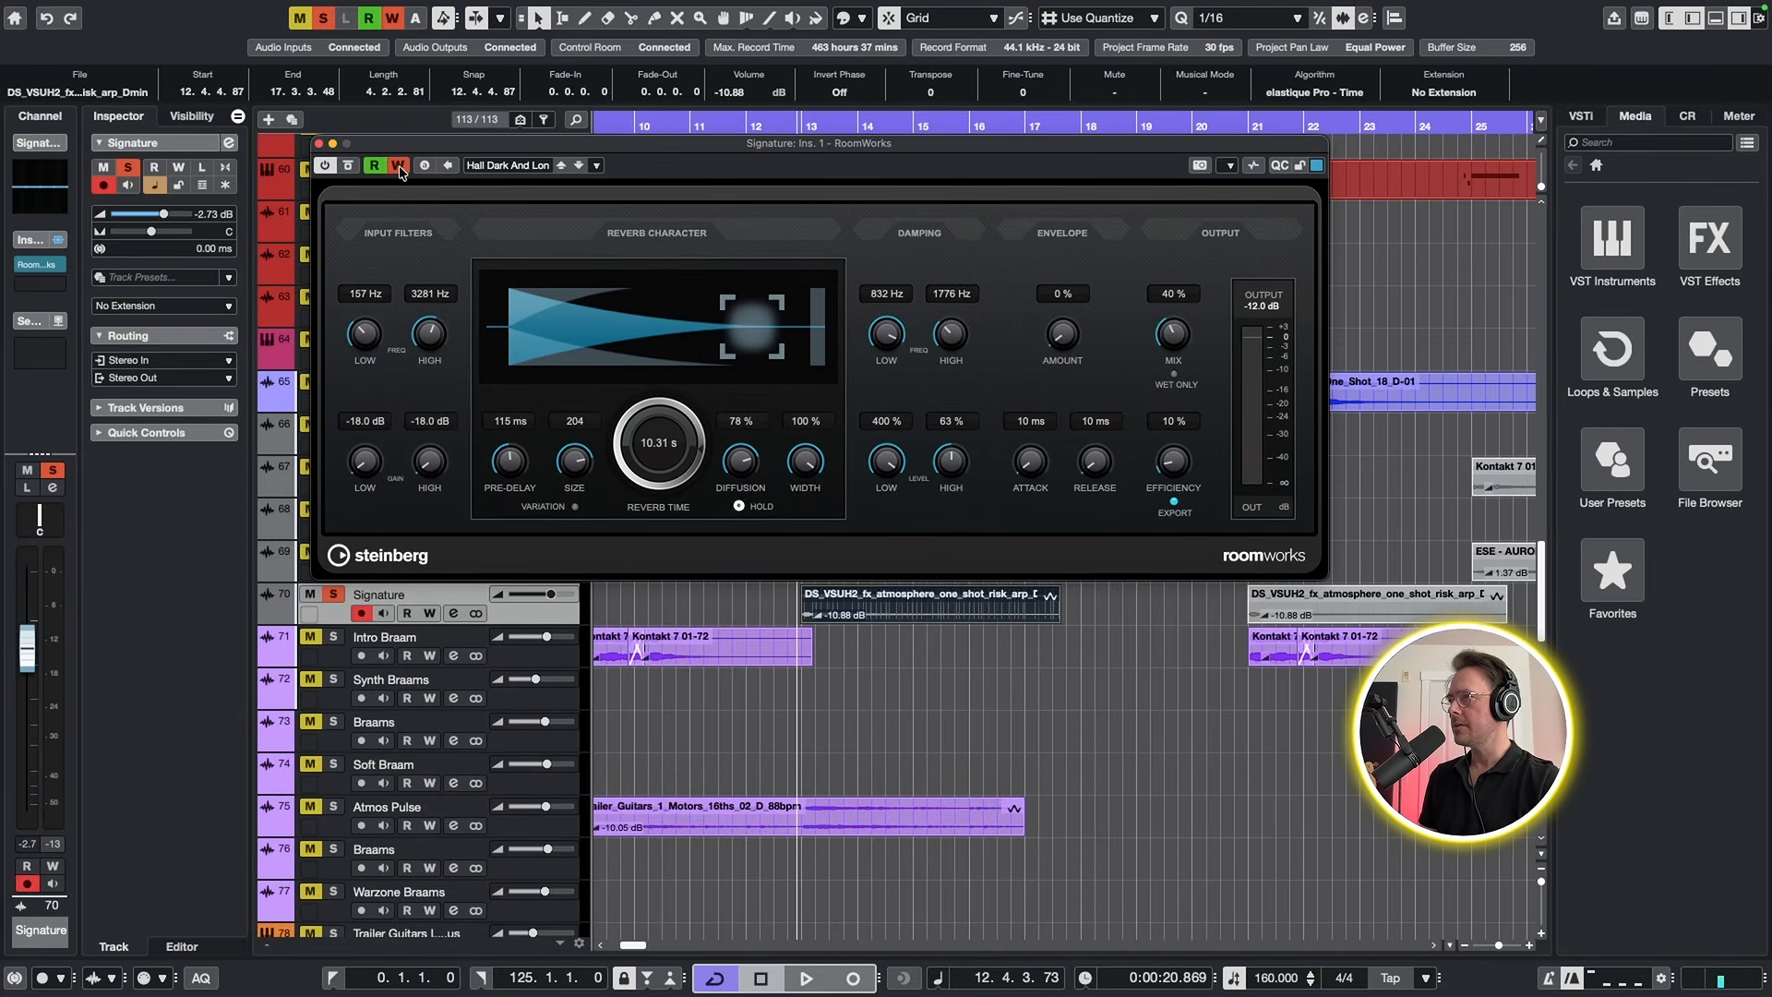
pyautogui.press('space')
pyautogui.click(738, 506)
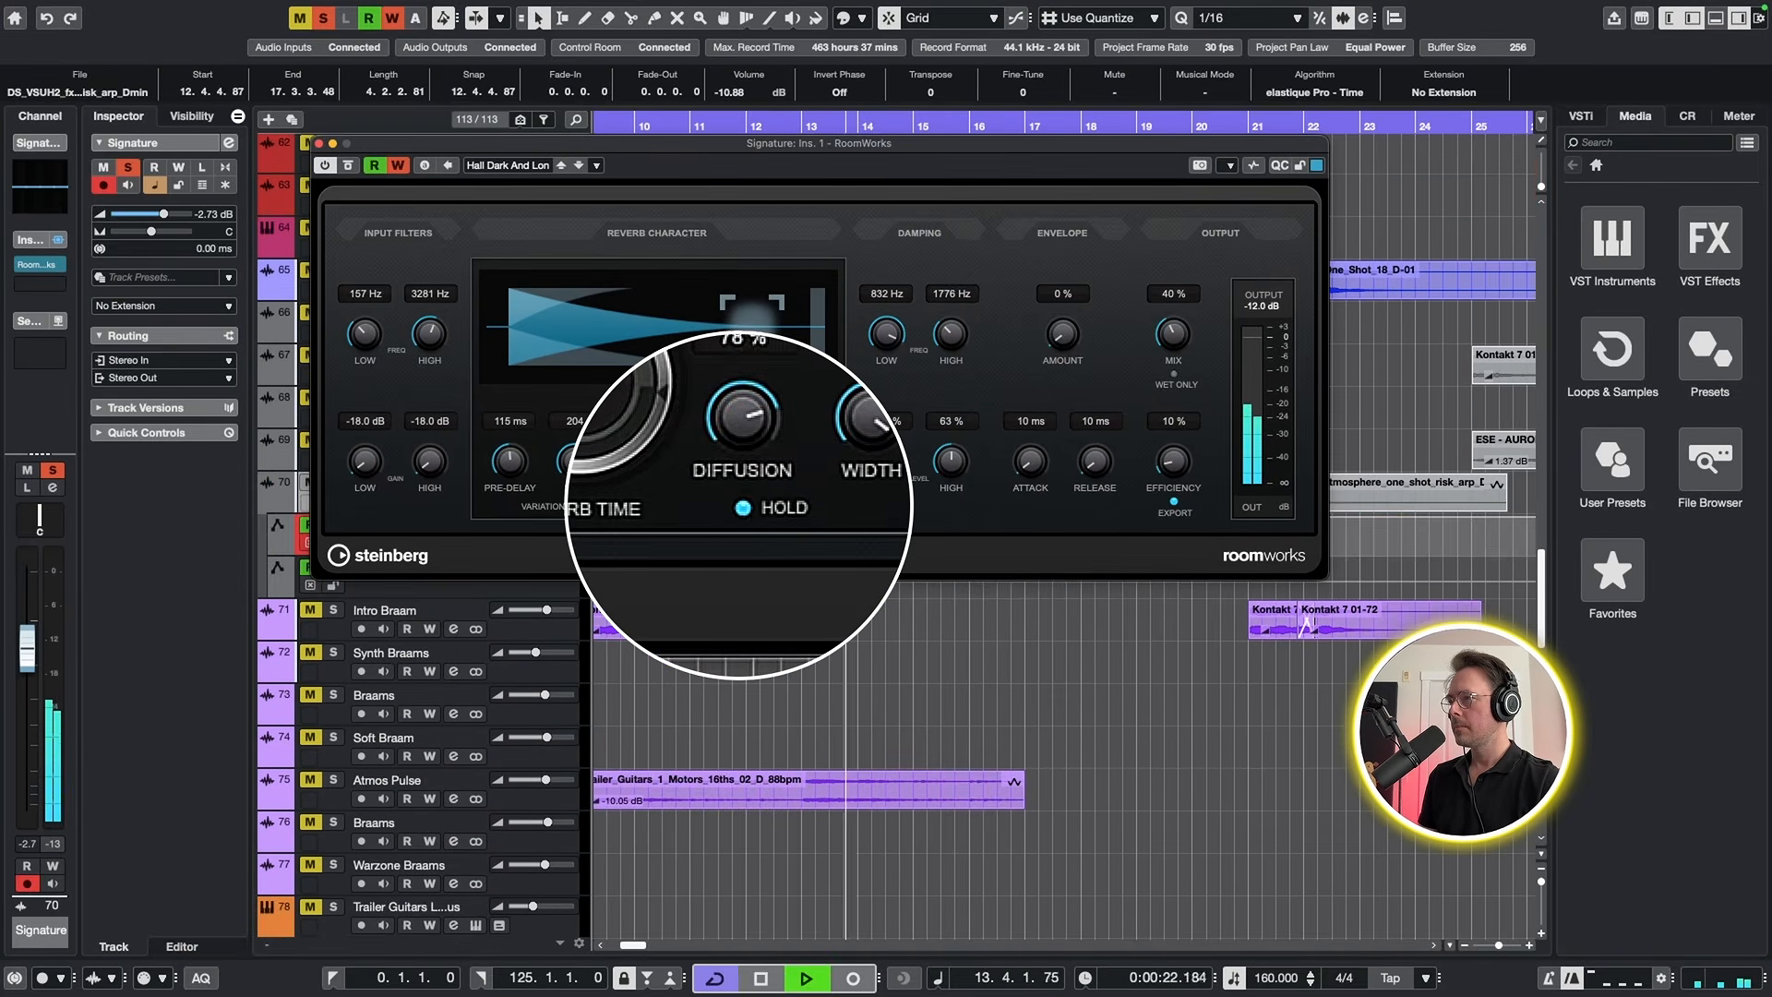
pyautogui.moveTo(876, 157); pyautogui.dragTo(876, 82)
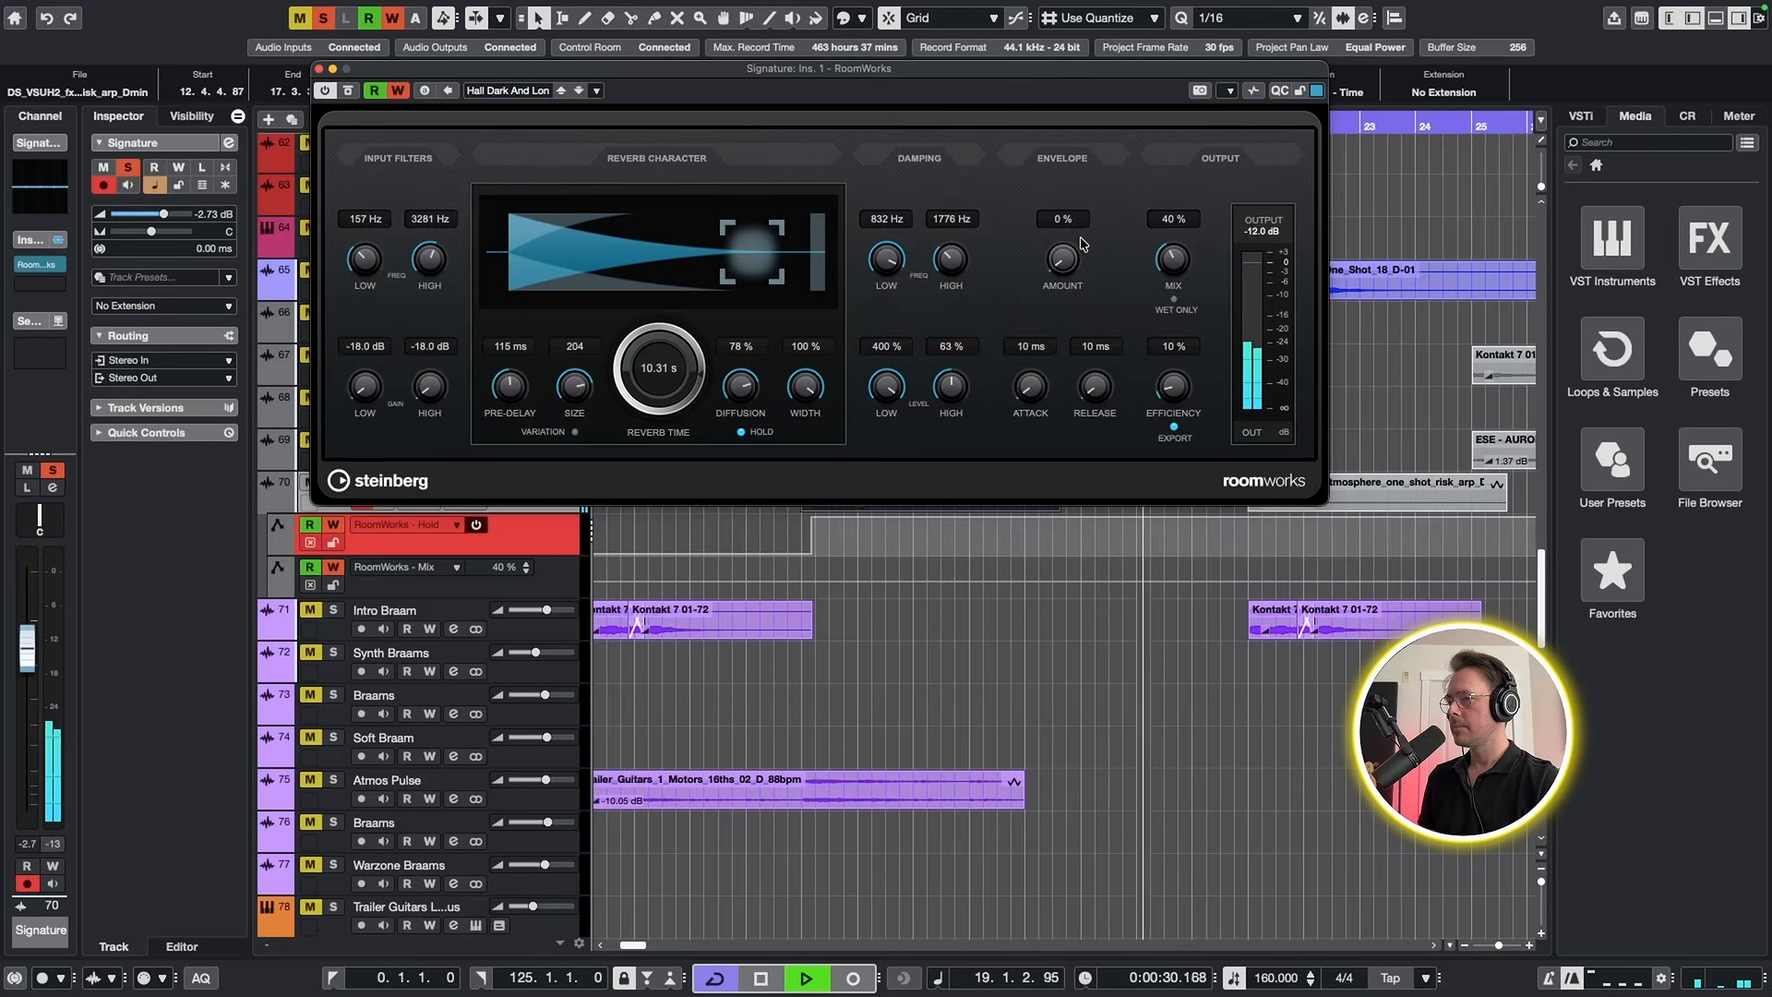
pyautogui.press('space')
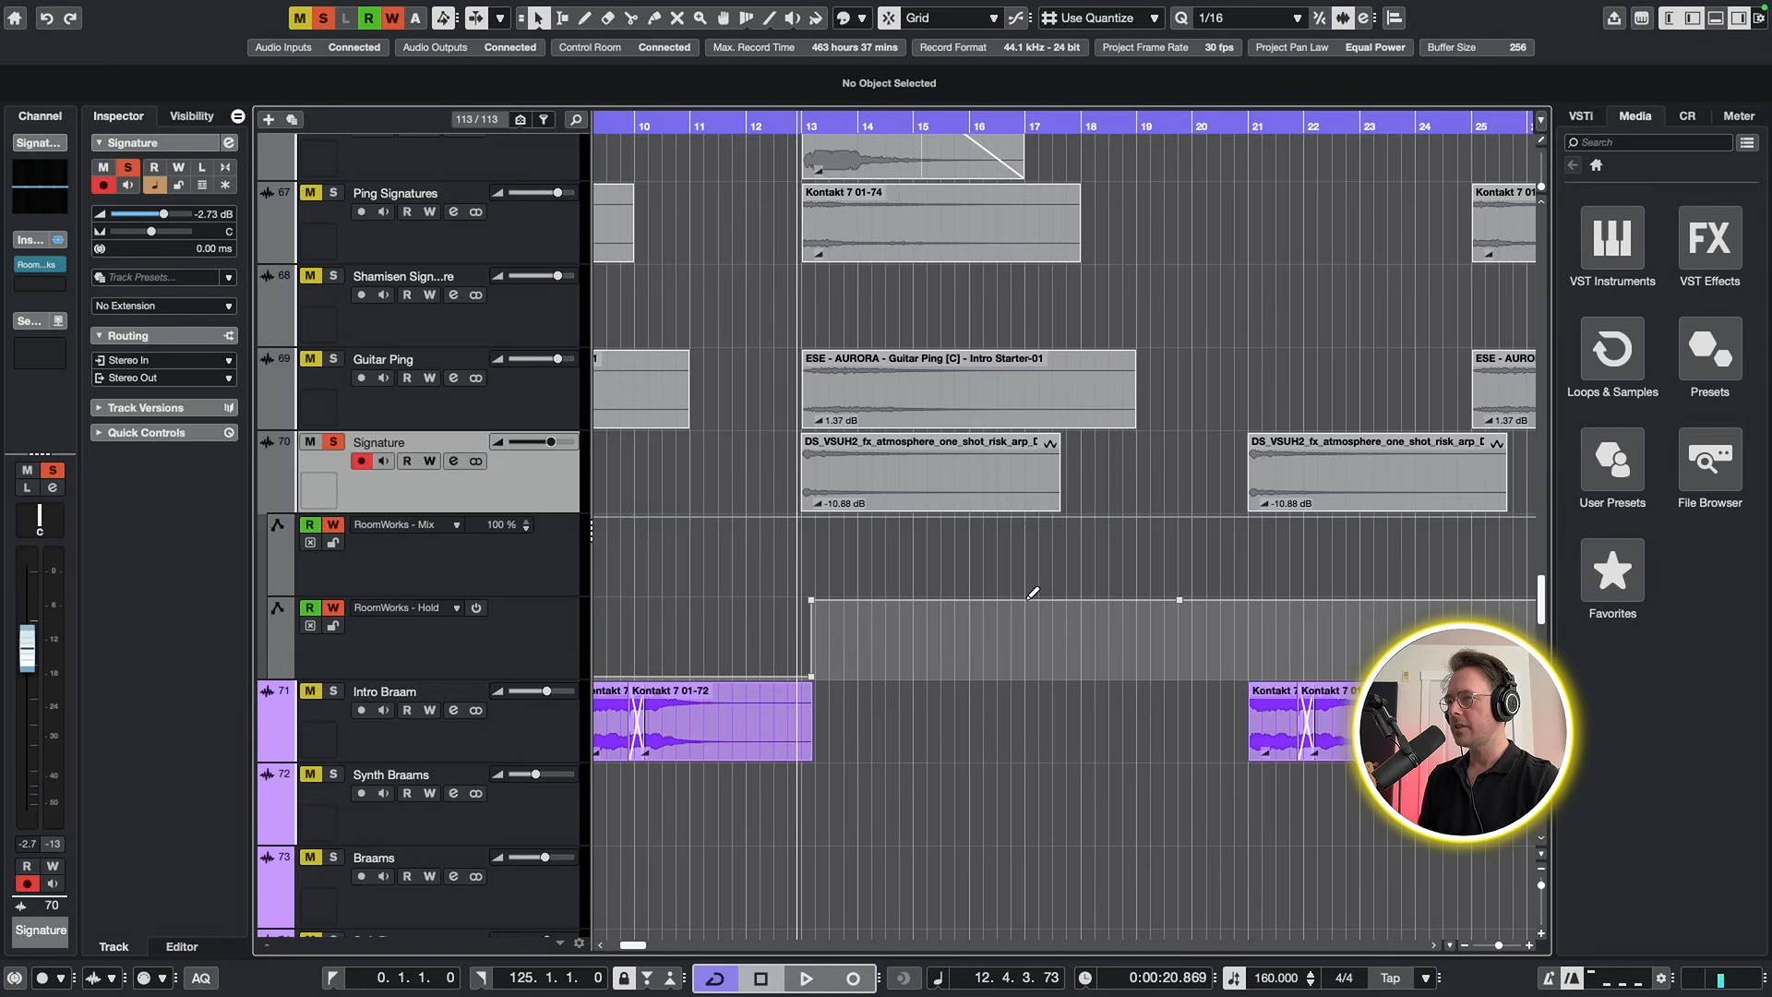
# - Edit the Signature track's RoomWorks automation so Hold switches off at bar 17 and Mix drops to 0 % at bar 13
pyautogui.click(1026, 599)
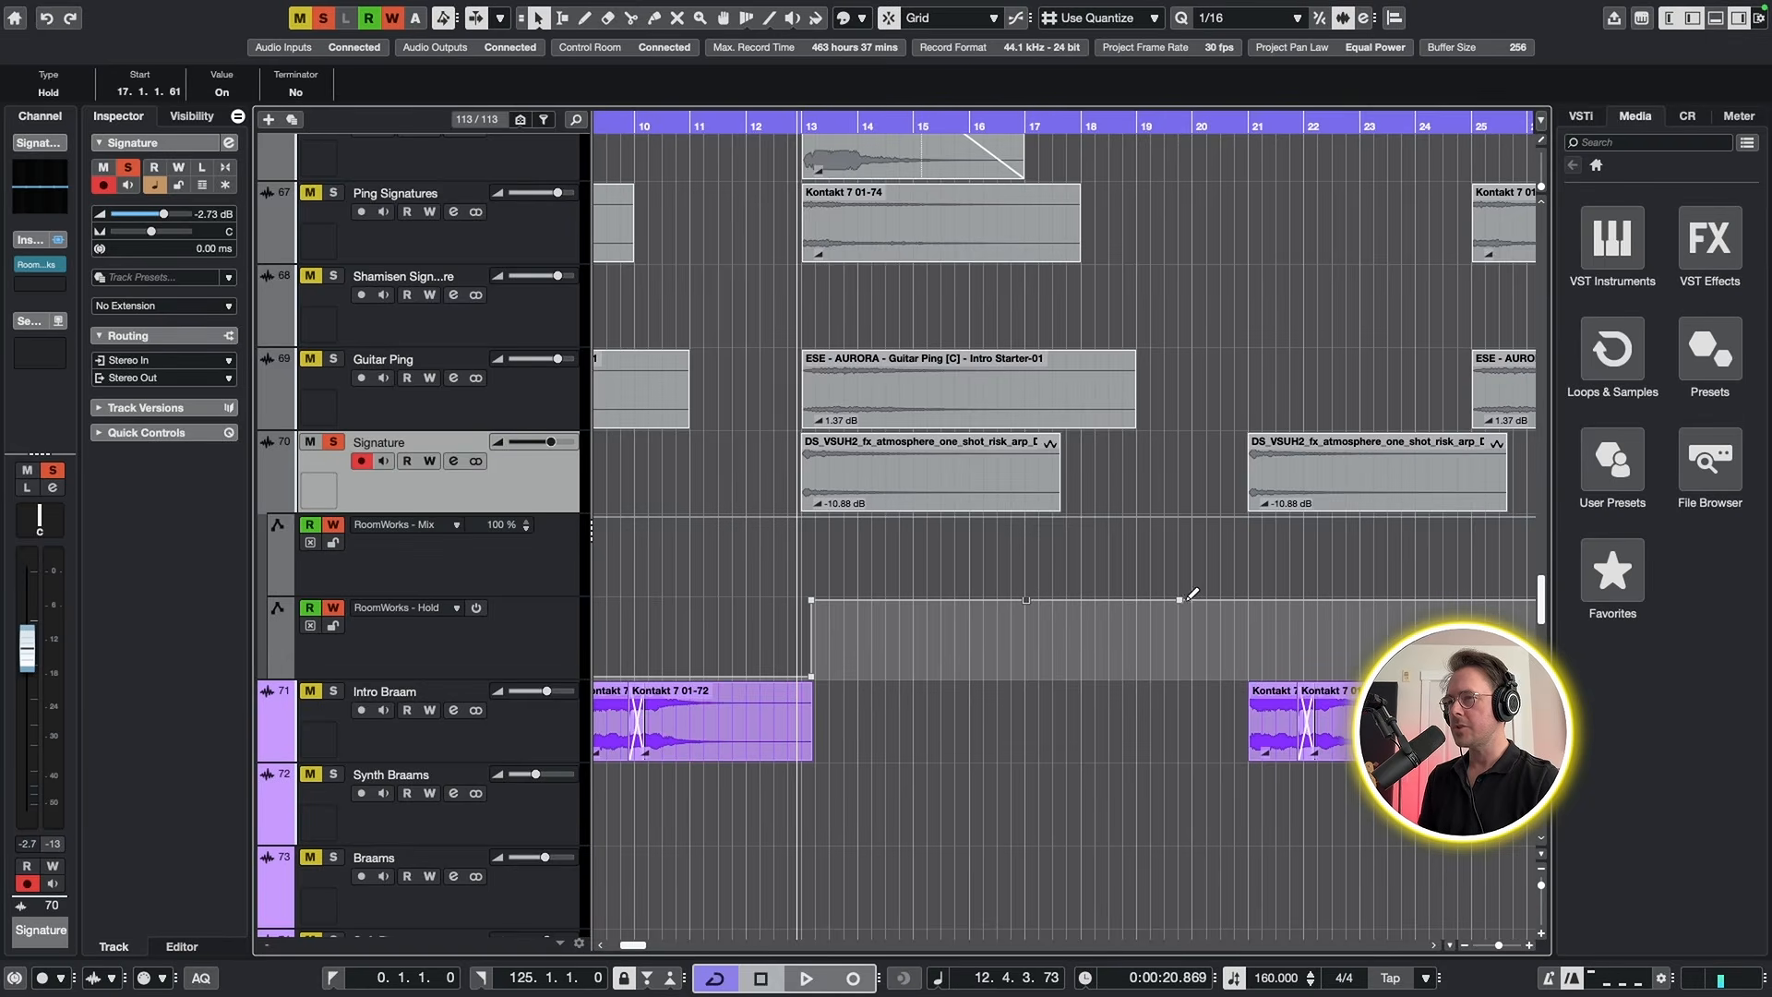
pyautogui.moveTo(1188, 597); pyautogui.dragTo(1025, 681)
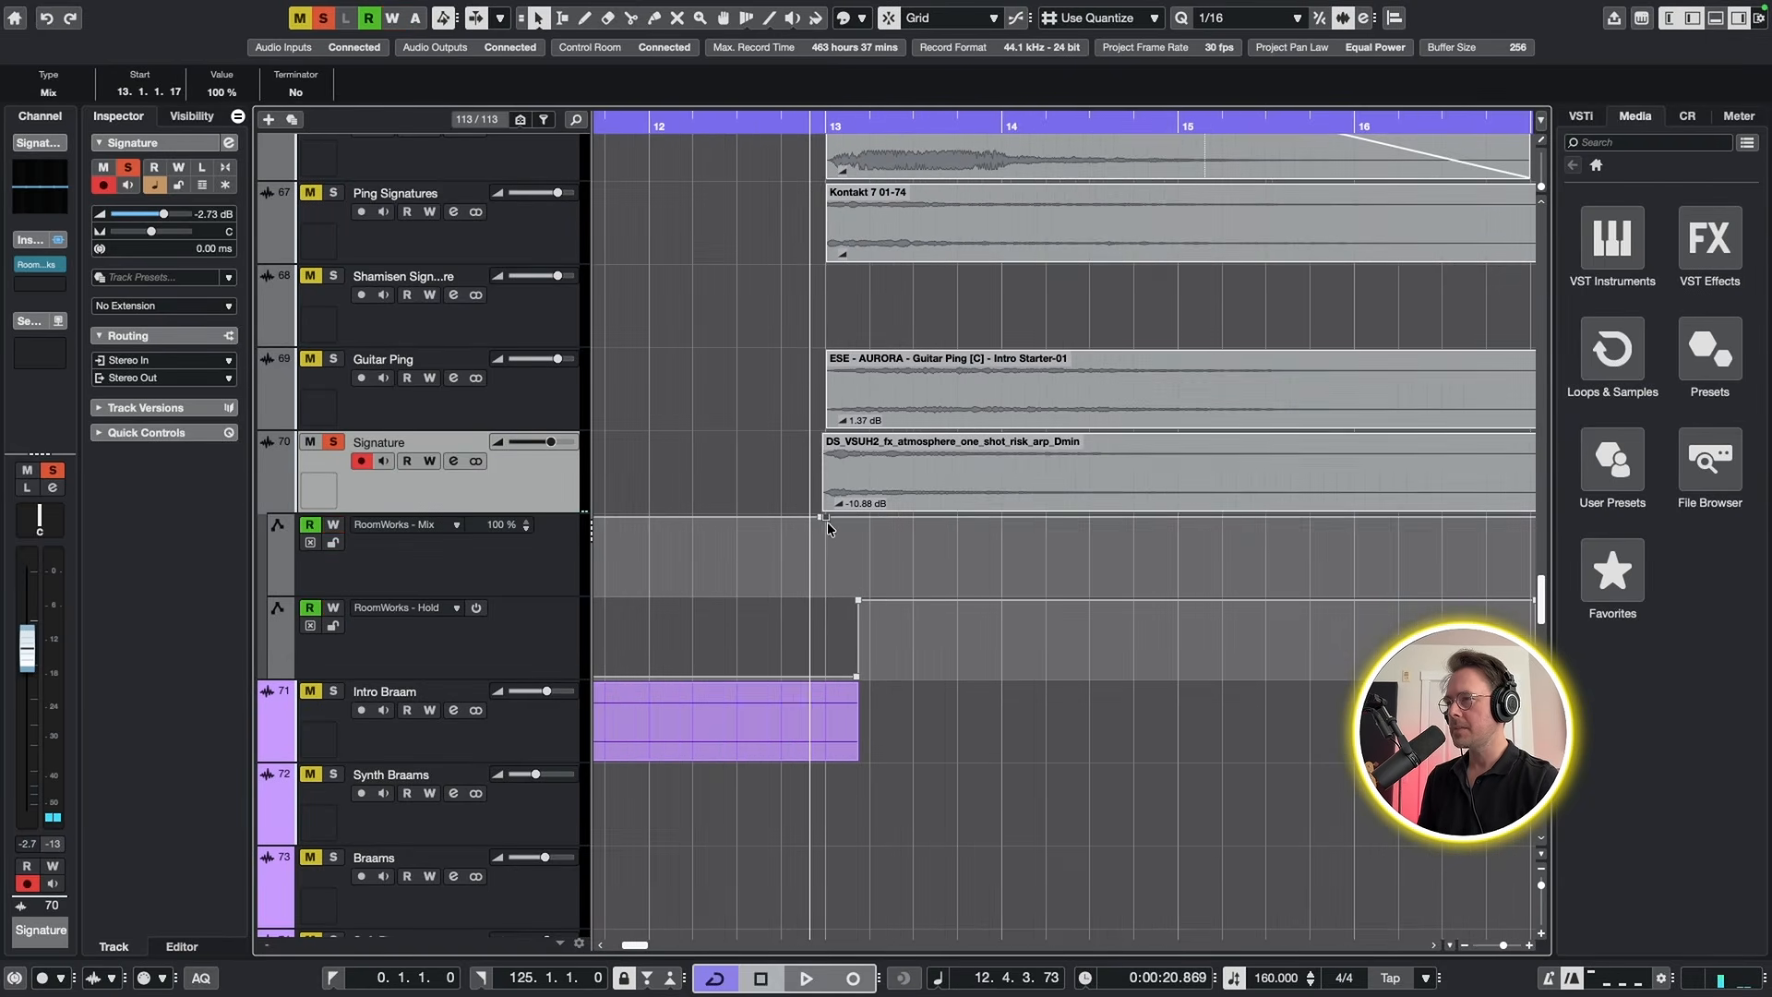
pyautogui.moveTo(827, 518); pyautogui.dragTo(828, 604)
pyautogui.scroll(-3, 967, 589)
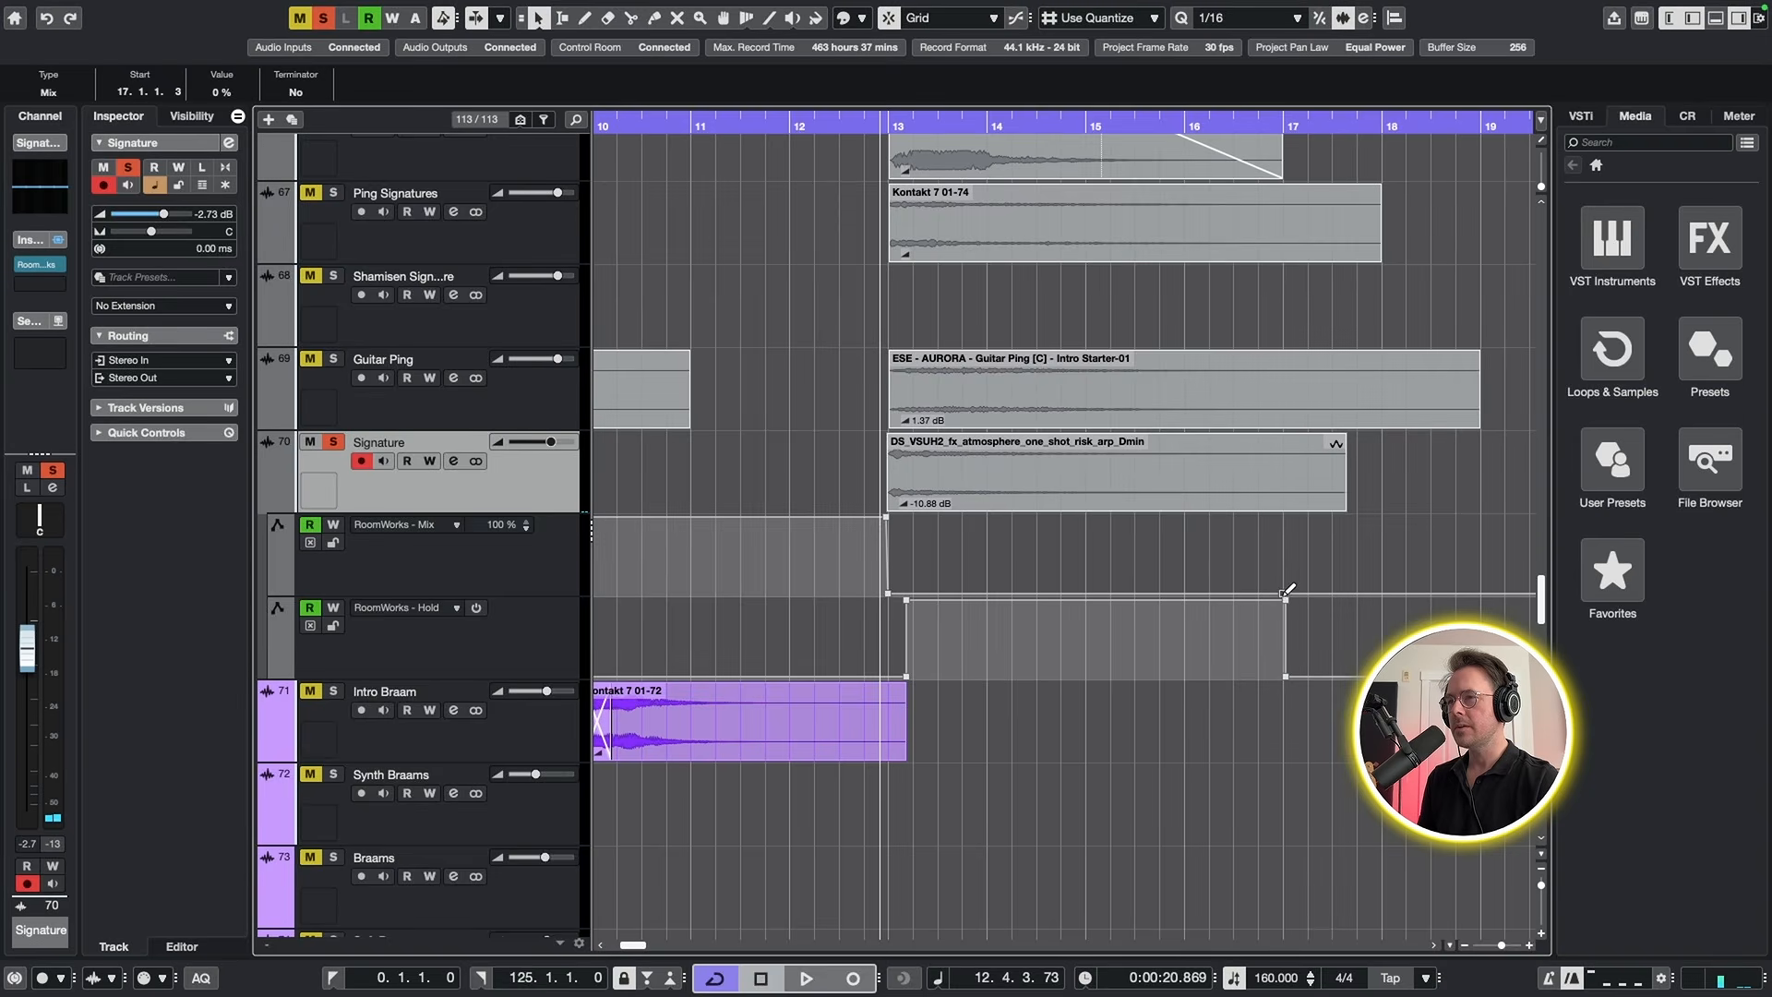
# - Show the Signature track's Volume automation and shape it to rise from bar 13 to a peak at bar 17, falling to -oo at bar 20
pyautogui.click(406, 524)
pyautogui.click(411, 743)
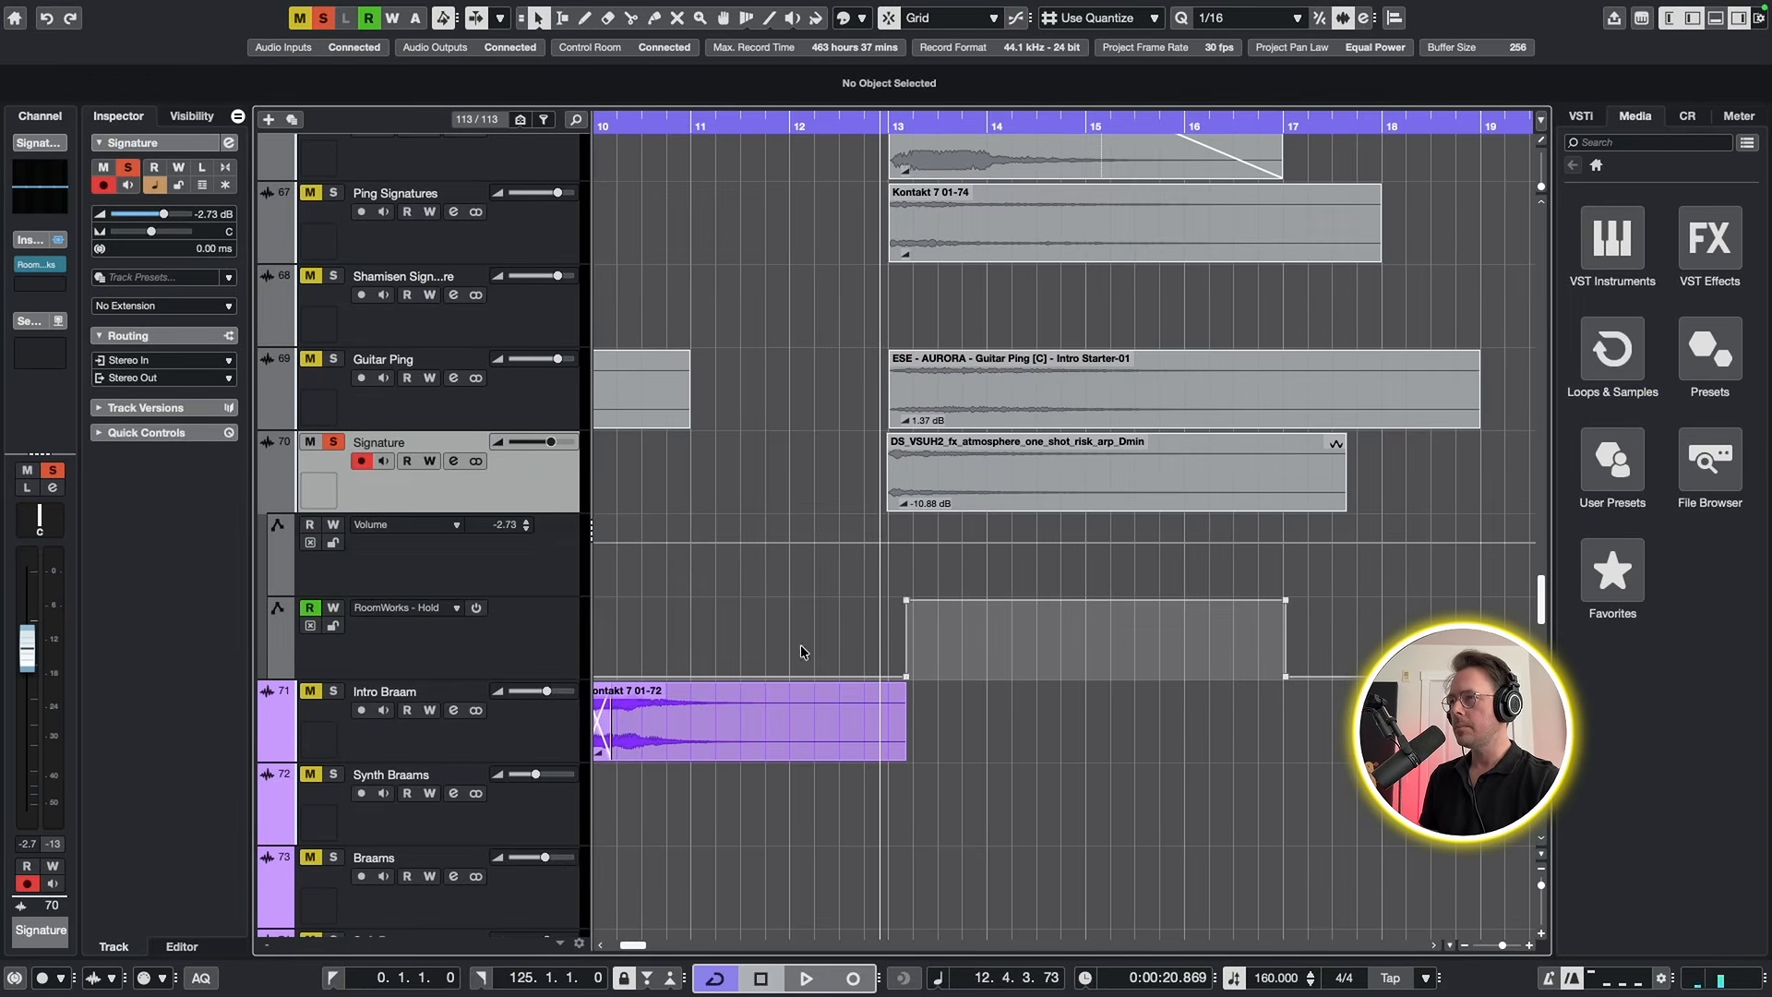
pyautogui.click(886, 544)
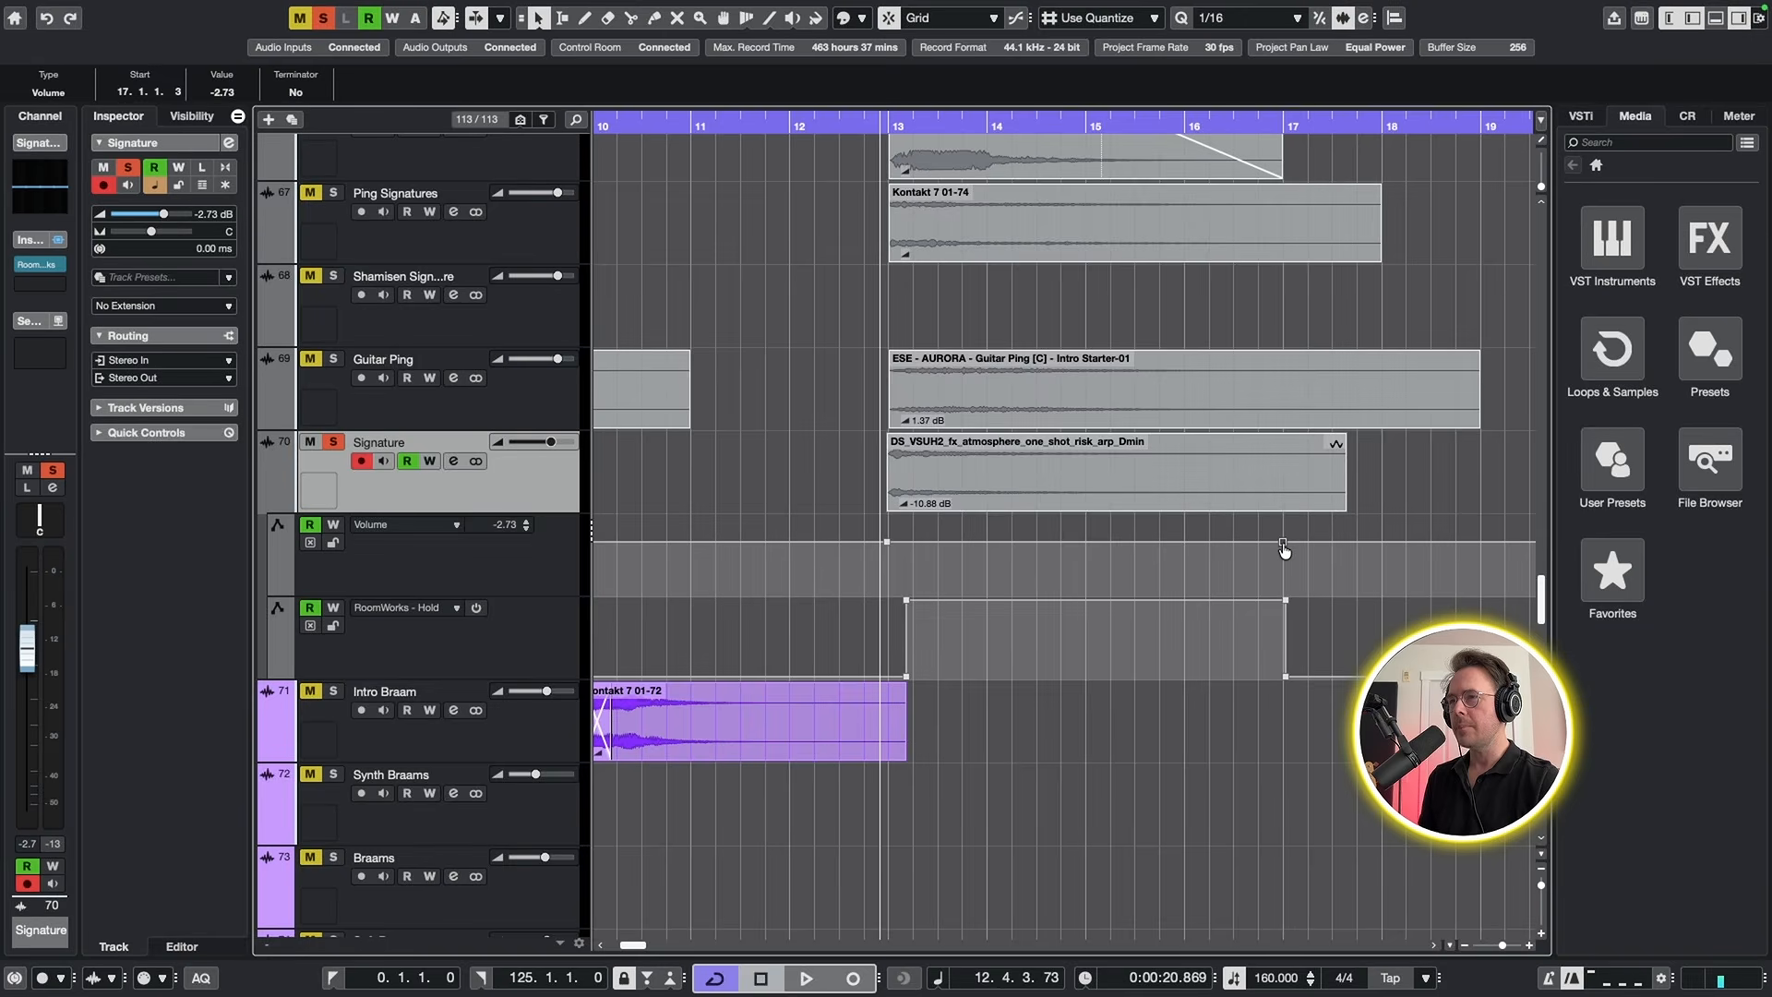
pyautogui.moveTo(1283, 541); pyautogui.dragTo(1285, 518)
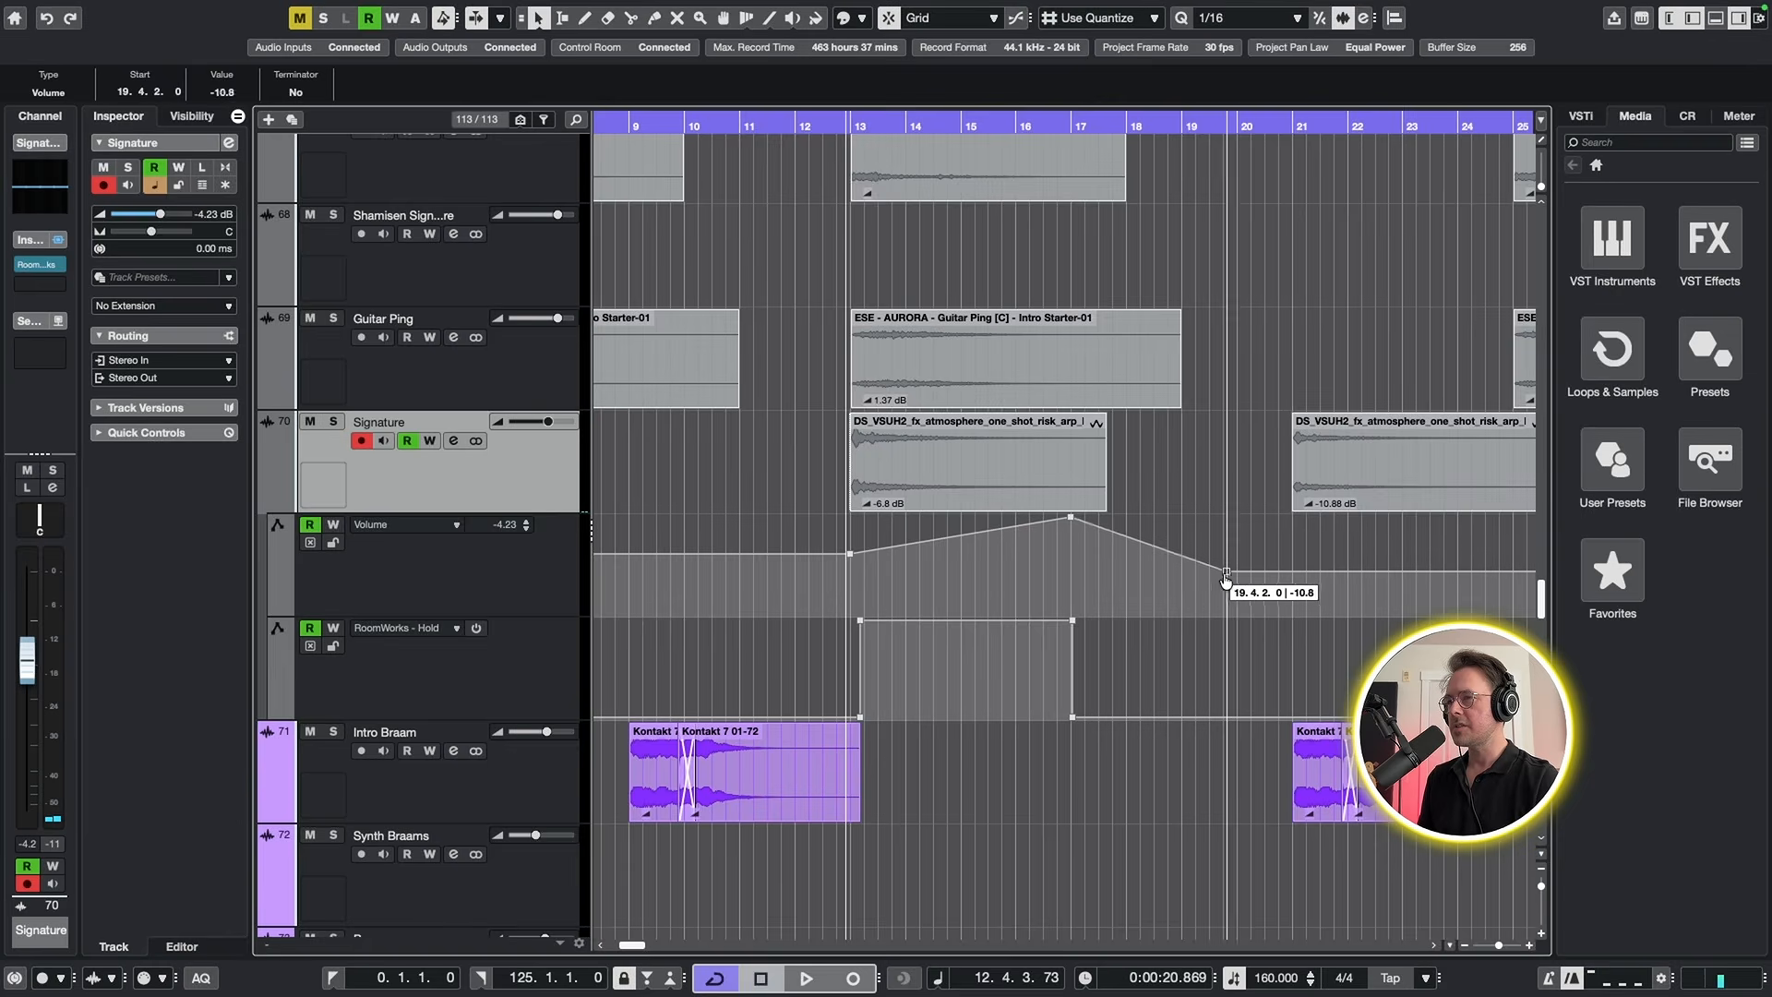
pyautogui.moveTo(1222, 601); pyautogui.dragTo(1137, 614)
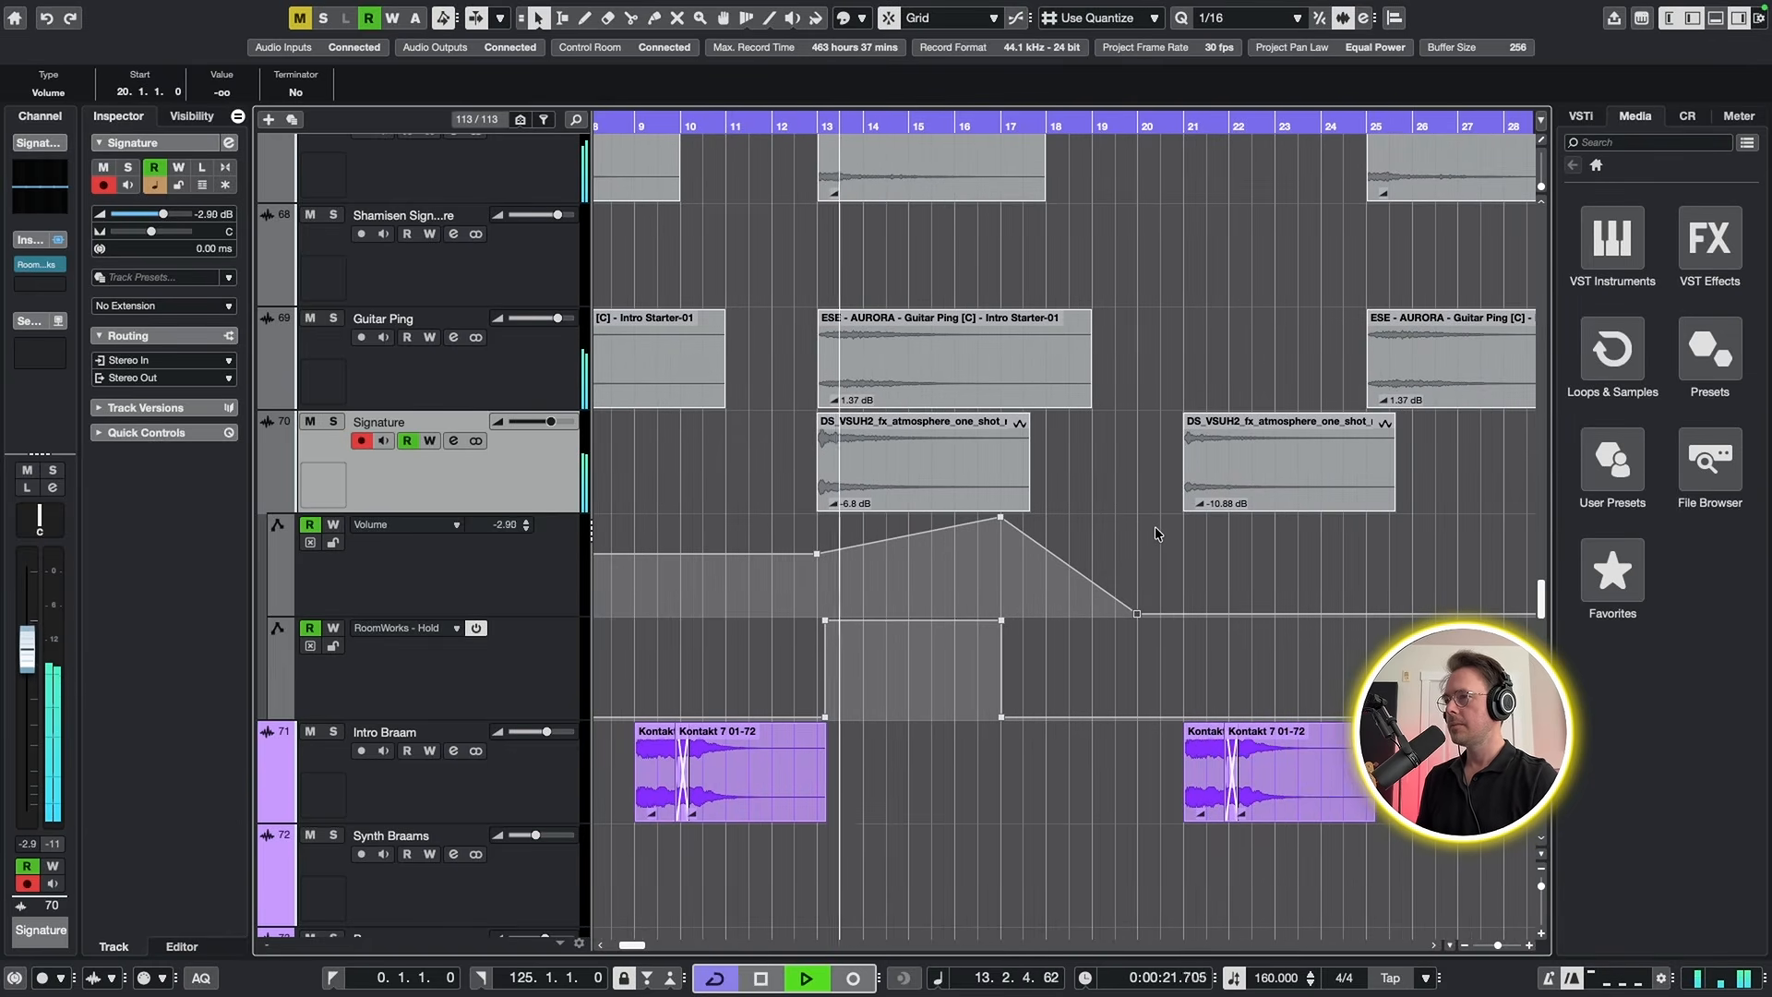
# - Play the passage from bar 13 and examine the Signature track's volume and RoomWorks Hold automation curves
pyautogui.hotkey('shift', 'h')
pyautogui.scroll(2, 1040, 540)
pyautogui.scroll(1, 1041, 540)
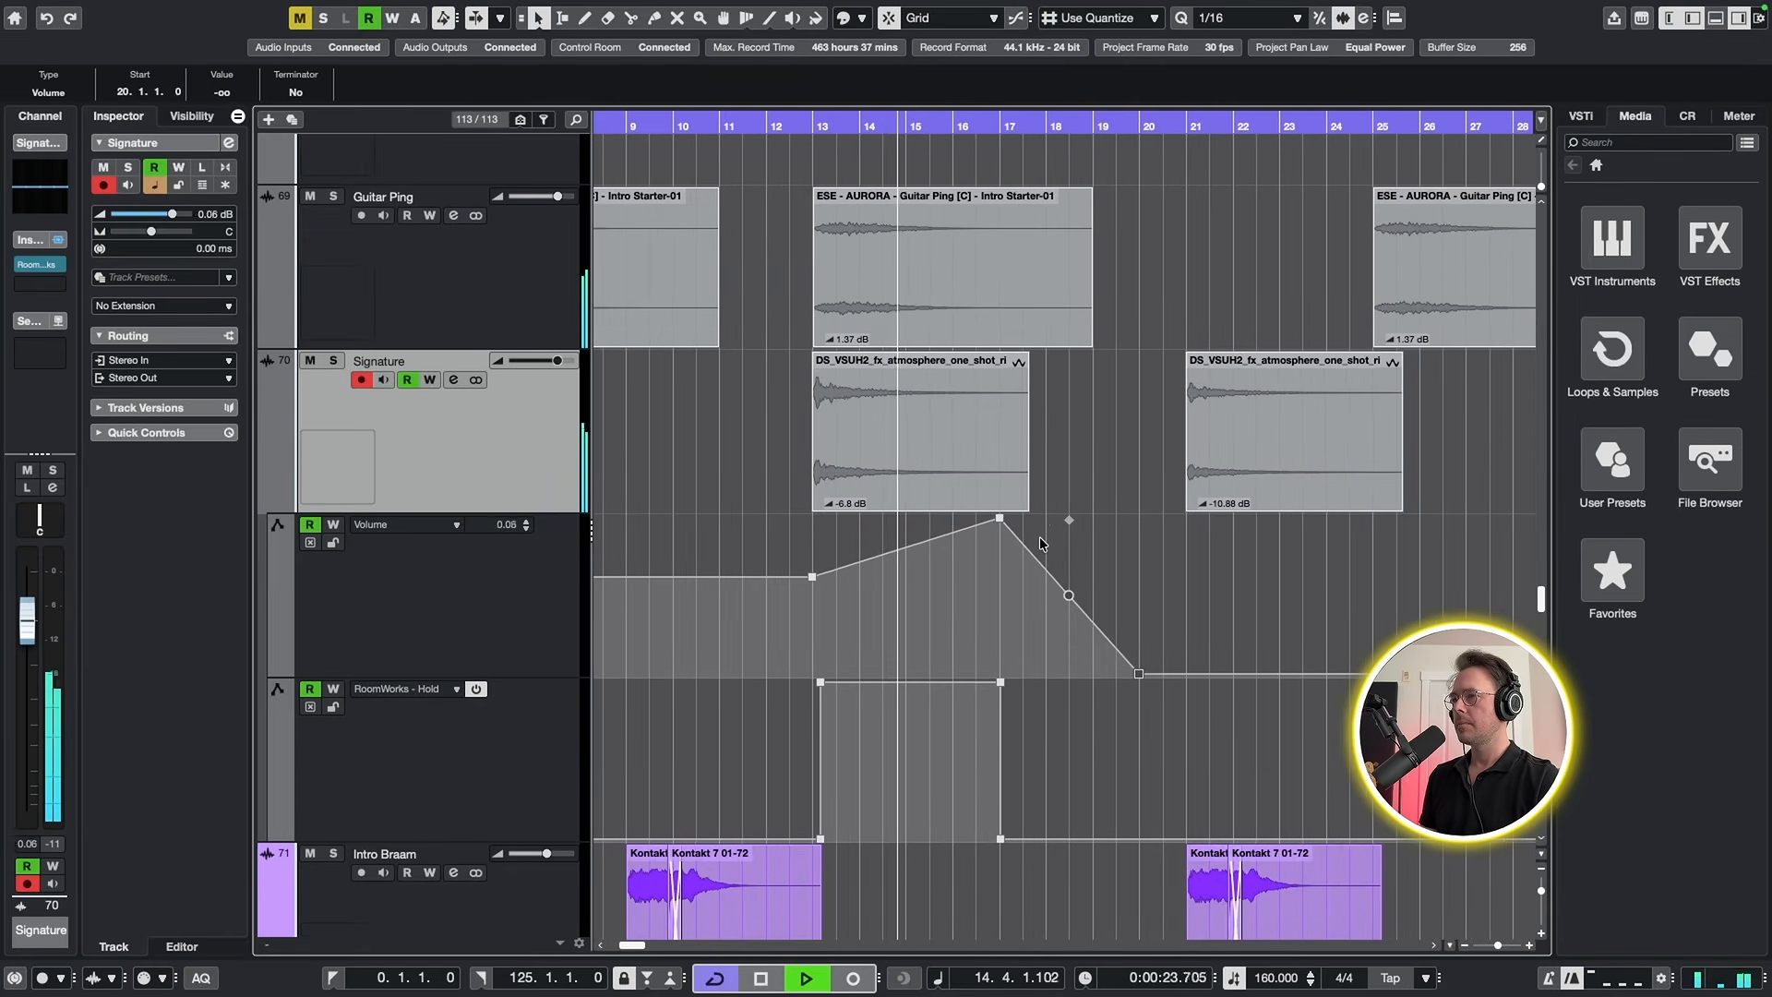
pyautogui.scroll(-1, 1043, 541)
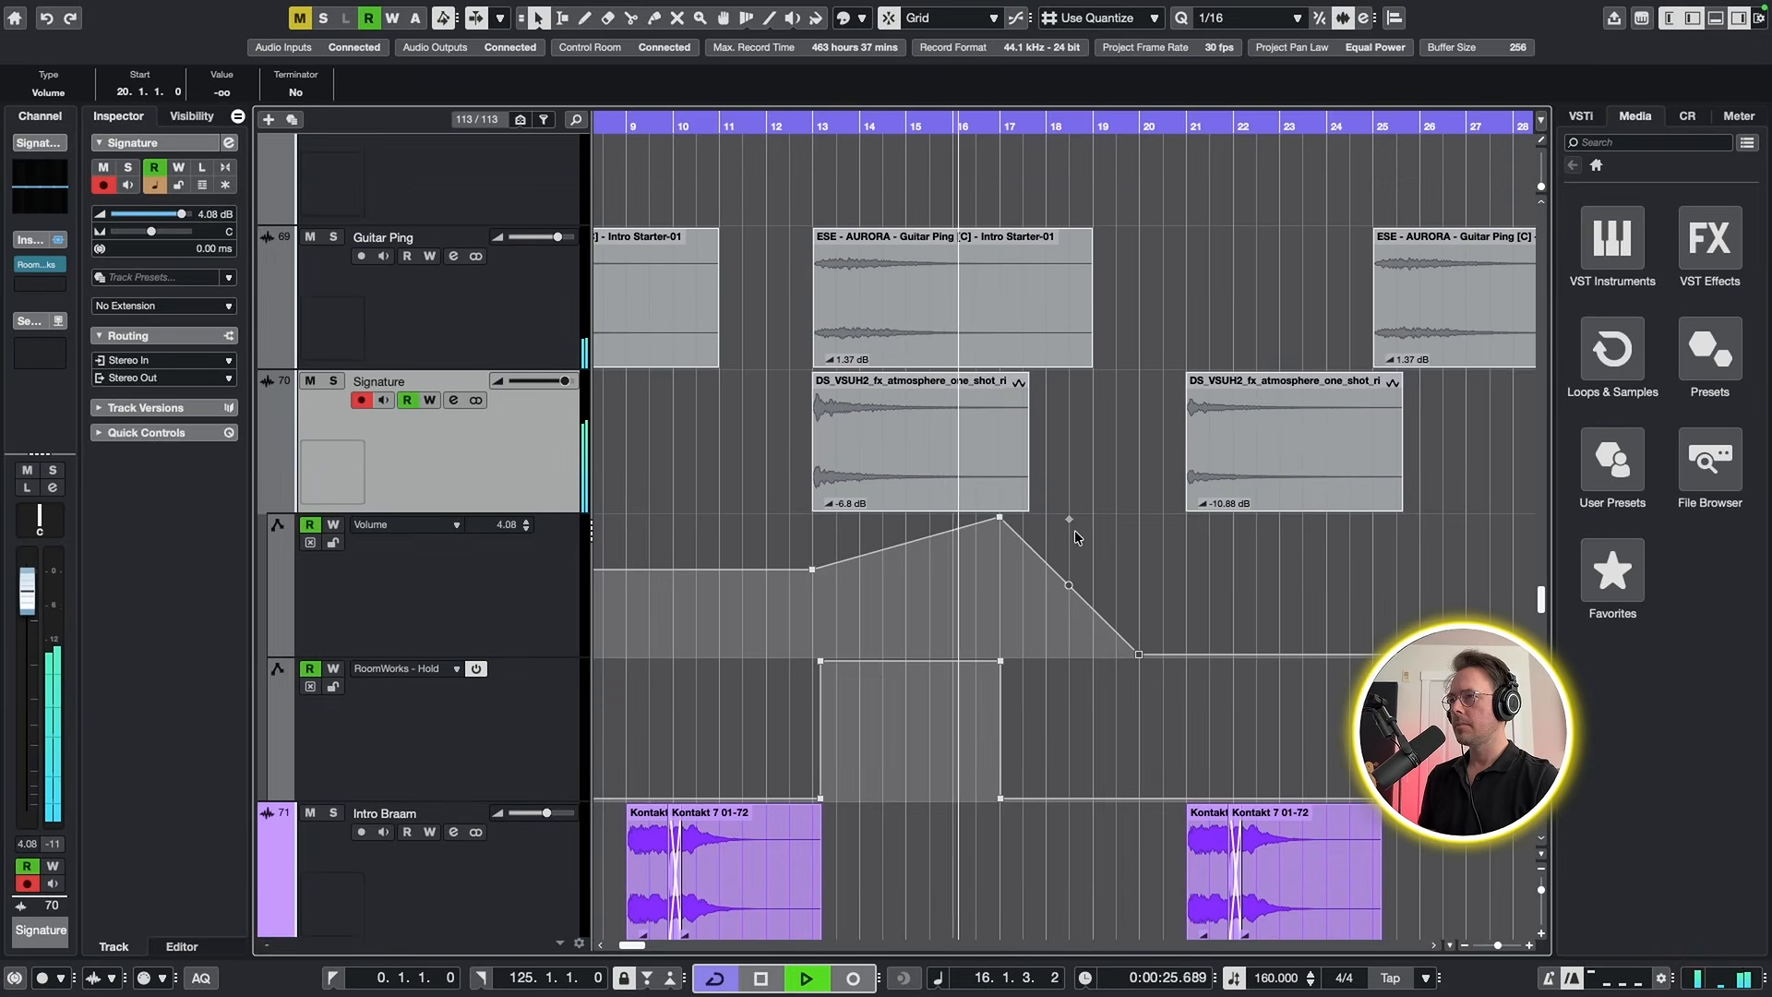